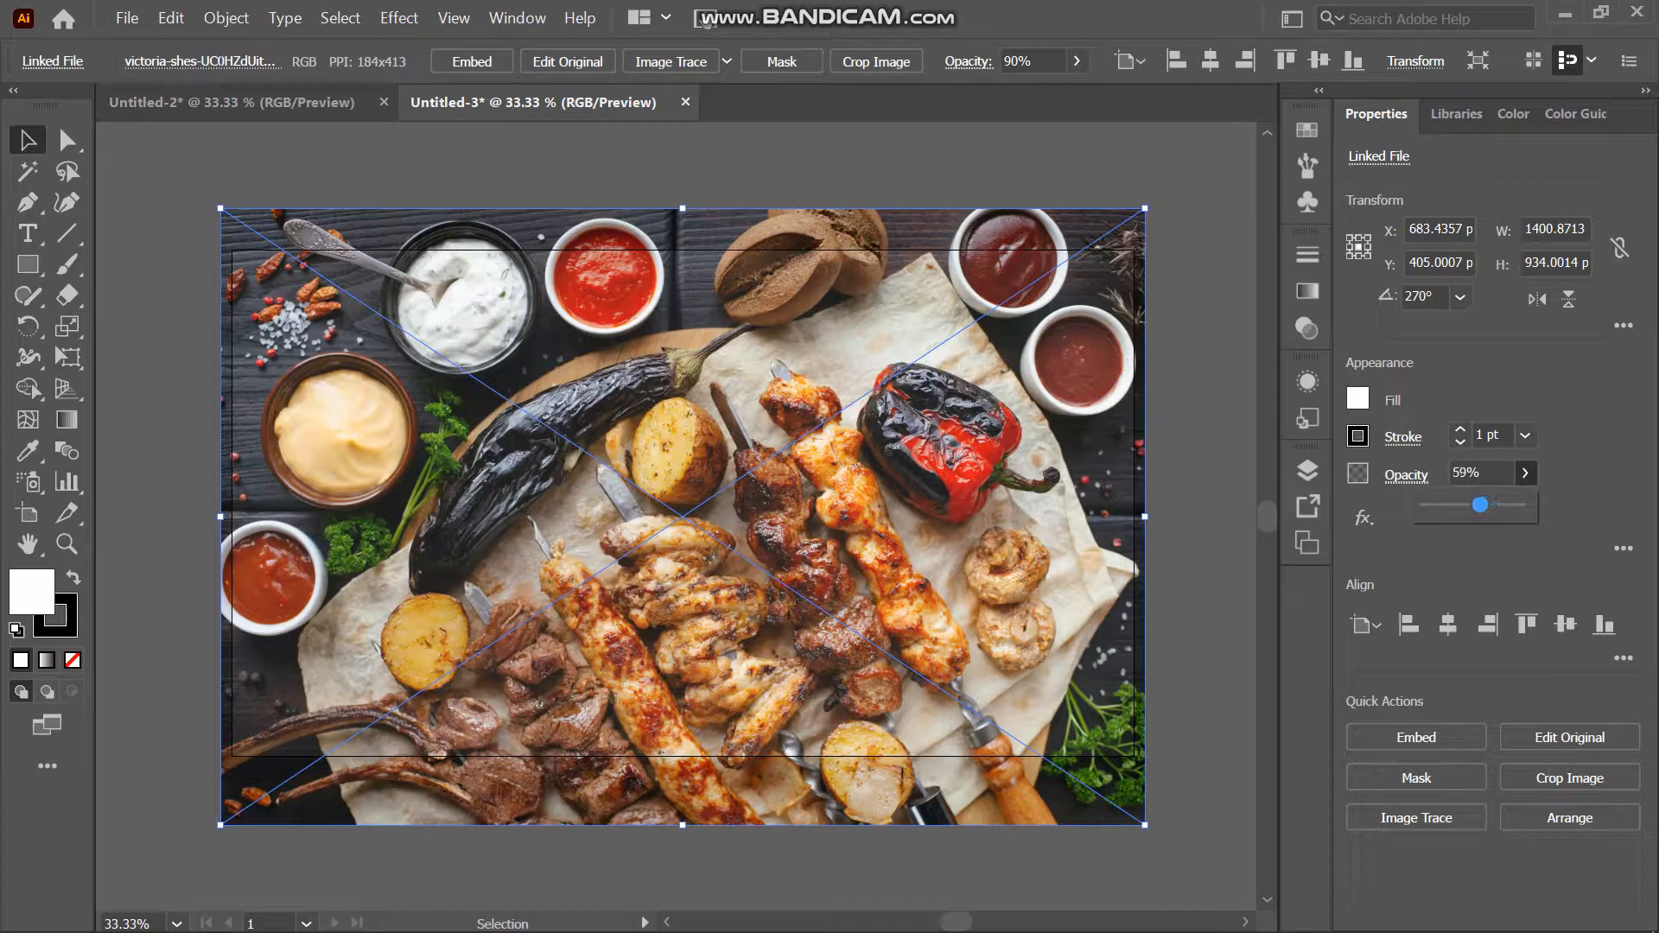
- Set the opacity of the food photo to 59%
{"action": "left_click_drag", "start_coordinate": [1479, 505], "coordinate": [1479, 505]}
{"action": "left_click", "coordinate": [1203, 513]}
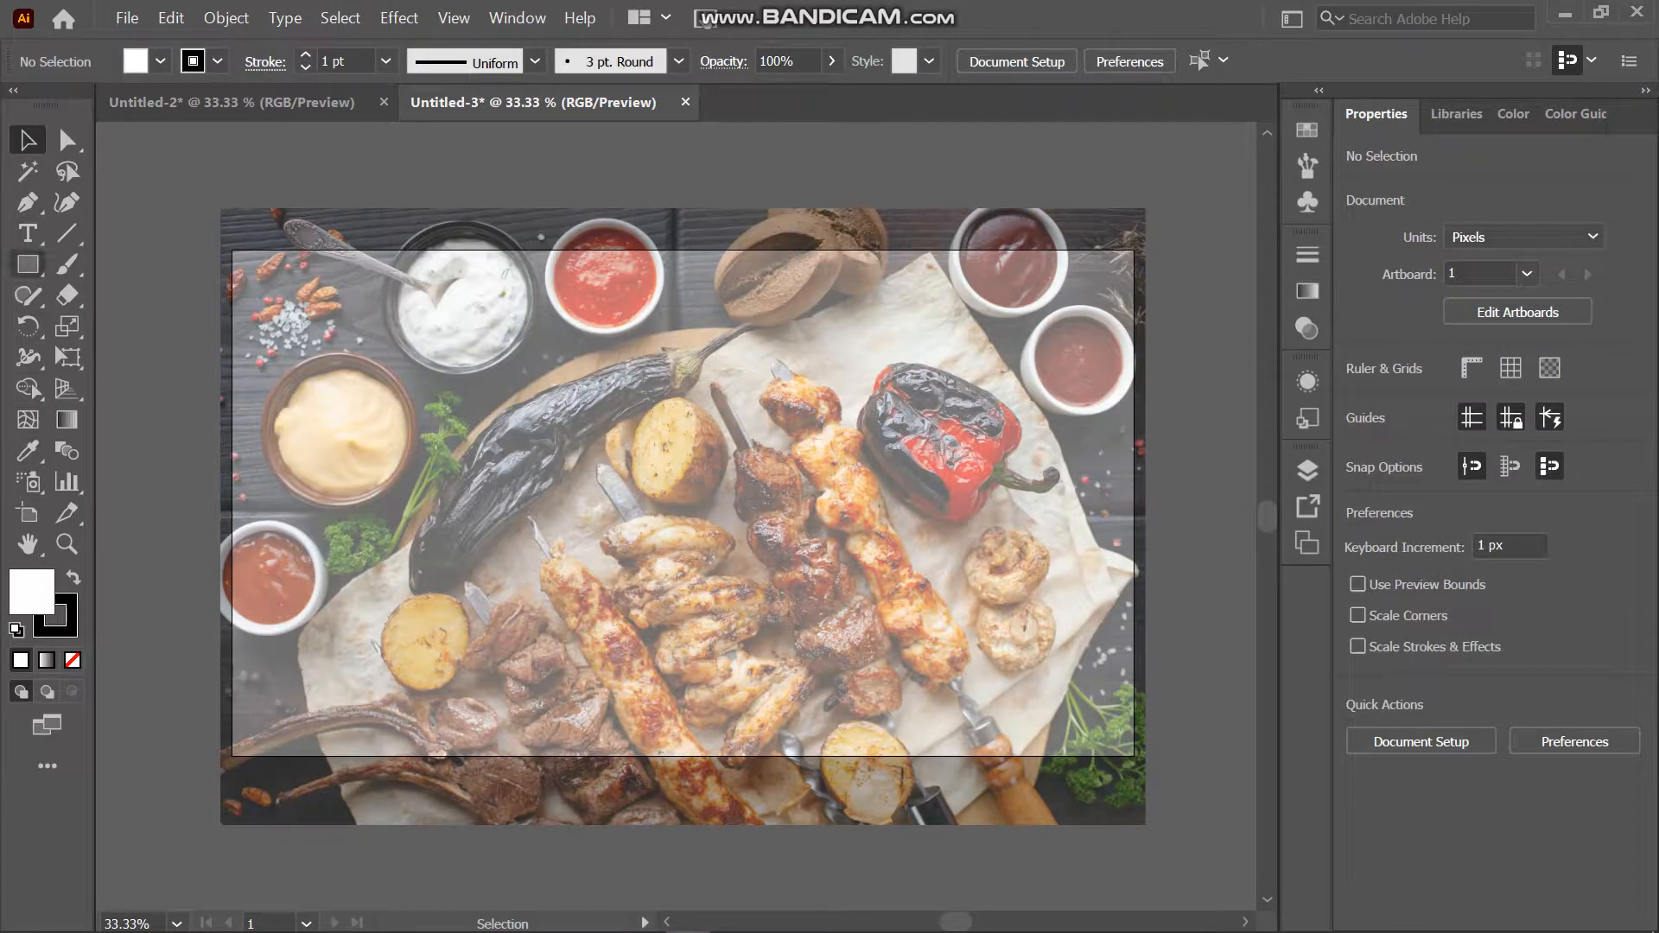
- Draw a white rectangle covering the whole artboard, remove its stroke and fit its side edge to the artboard
{"action": "key", "text": "m"}
{"action": "left_click_drag", "start_coordinate": [232, 250], "coordinate": [1135, 757]}
{"action": "key", "text": "v"}
{"action": "left_click", "coordinate": [73, 661]}
{"action": "left_click", "coordinate": [21, 661]}
{"action": "left_click", "coordinate": [66, 626]}
{"action": "left_click", "coordinate": [73, 661]}
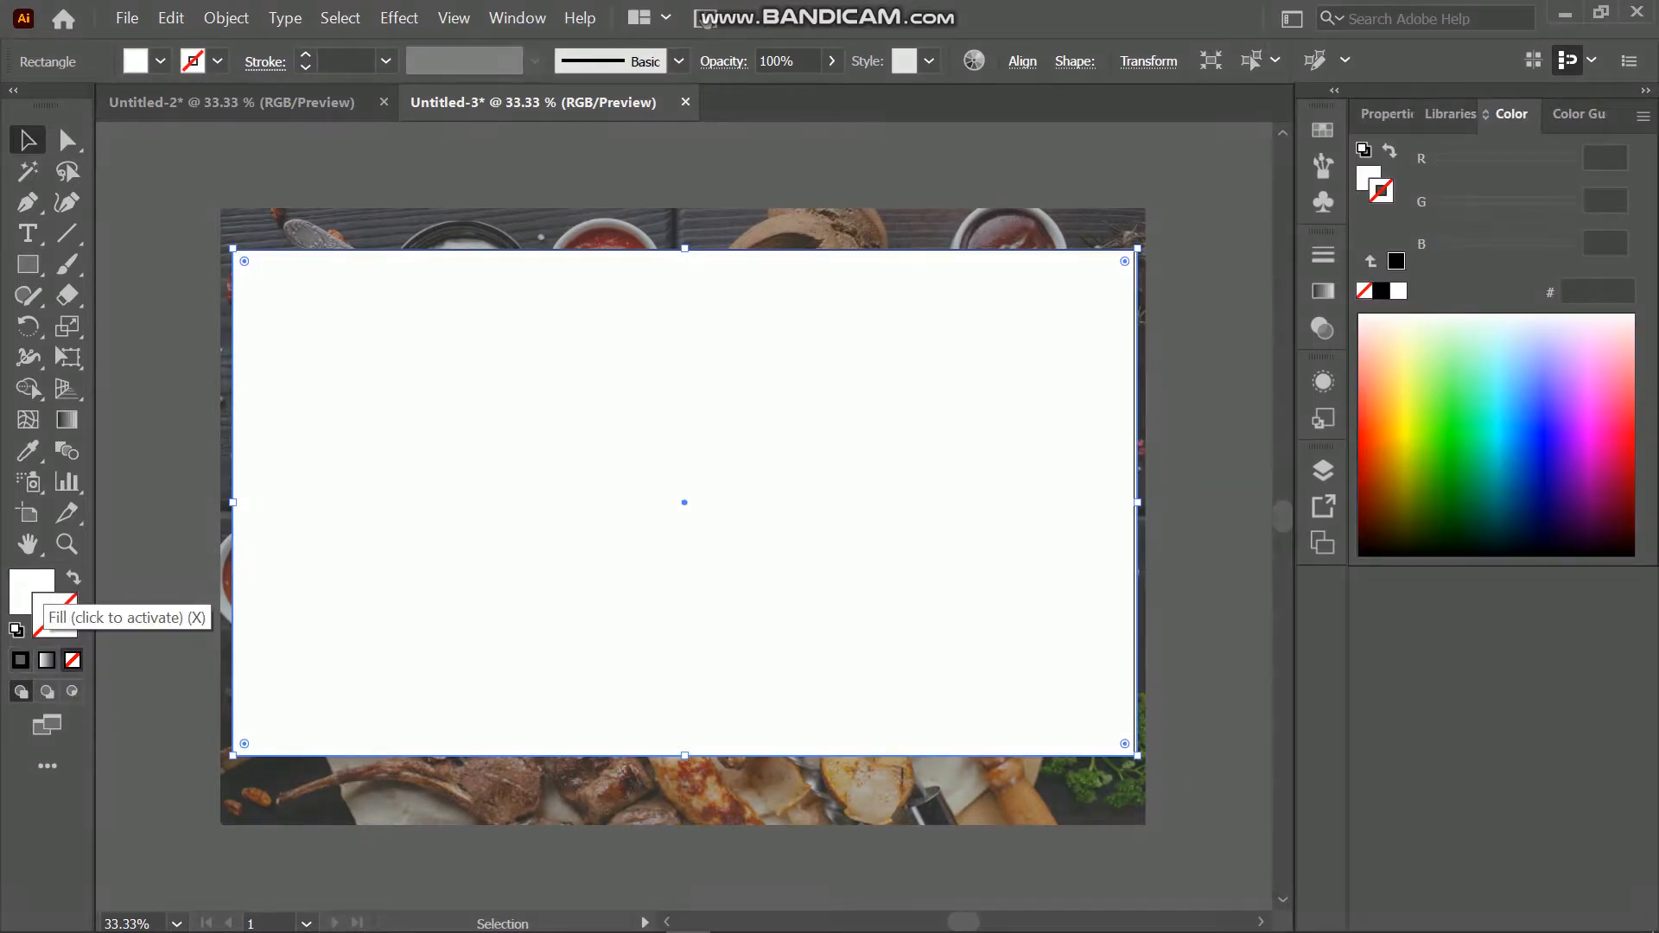
{"action": "left_click", "coordinate": [29, 590]}
{"action": "left_click_drag", "start_coordinate": [1137, 503], "coordinate": [1134, 502]}
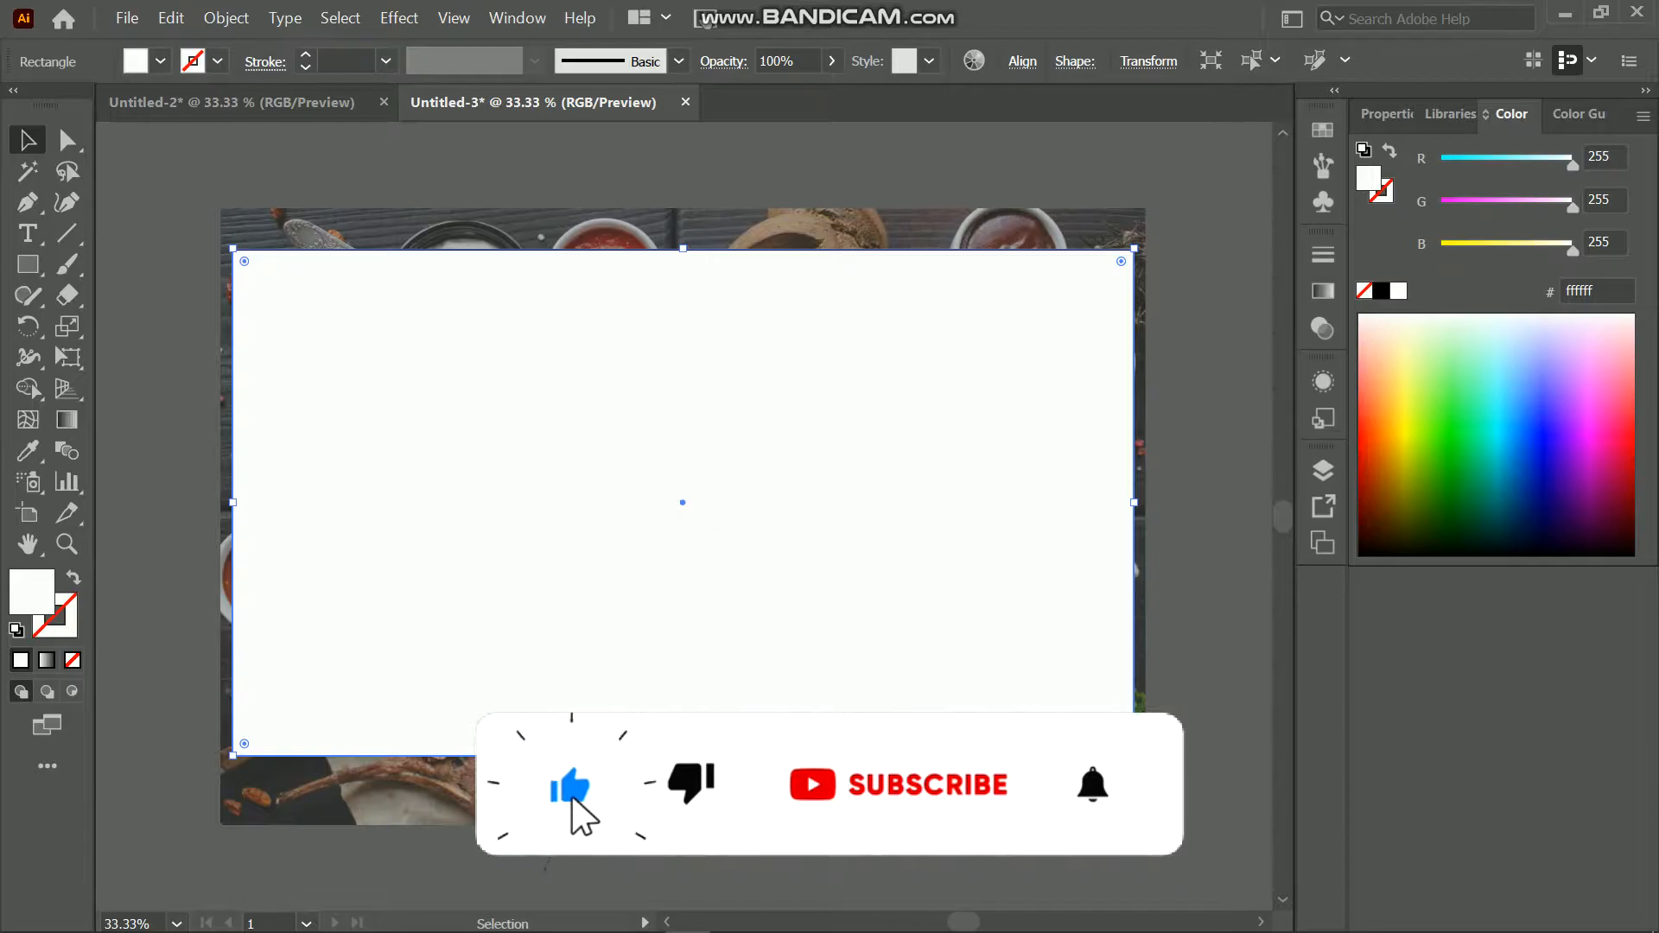
- Fill the rectangle with dark red 890707 and set its blending mode to Soft Light
{"action": "double_click", "coordinate": [31, 592]}
{"action": "left_click_drag", "start_coordinate": [804, 414], "coordinate": [803, 431]}
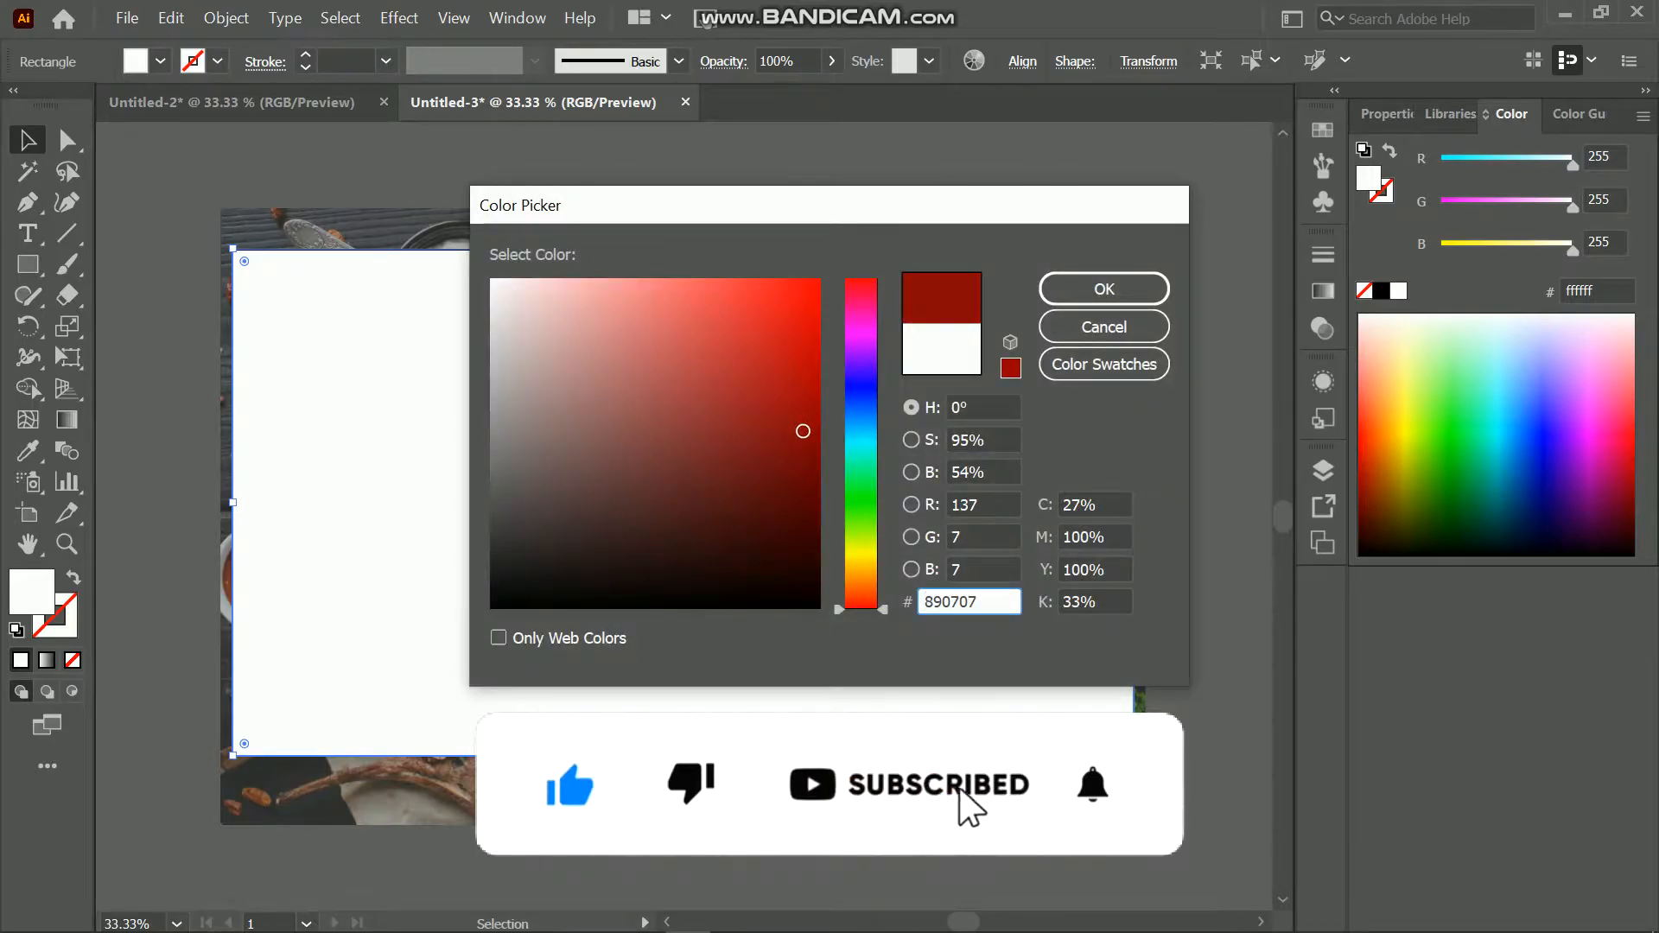
{"action": "left_click", "coordinate": [1104, 289]}
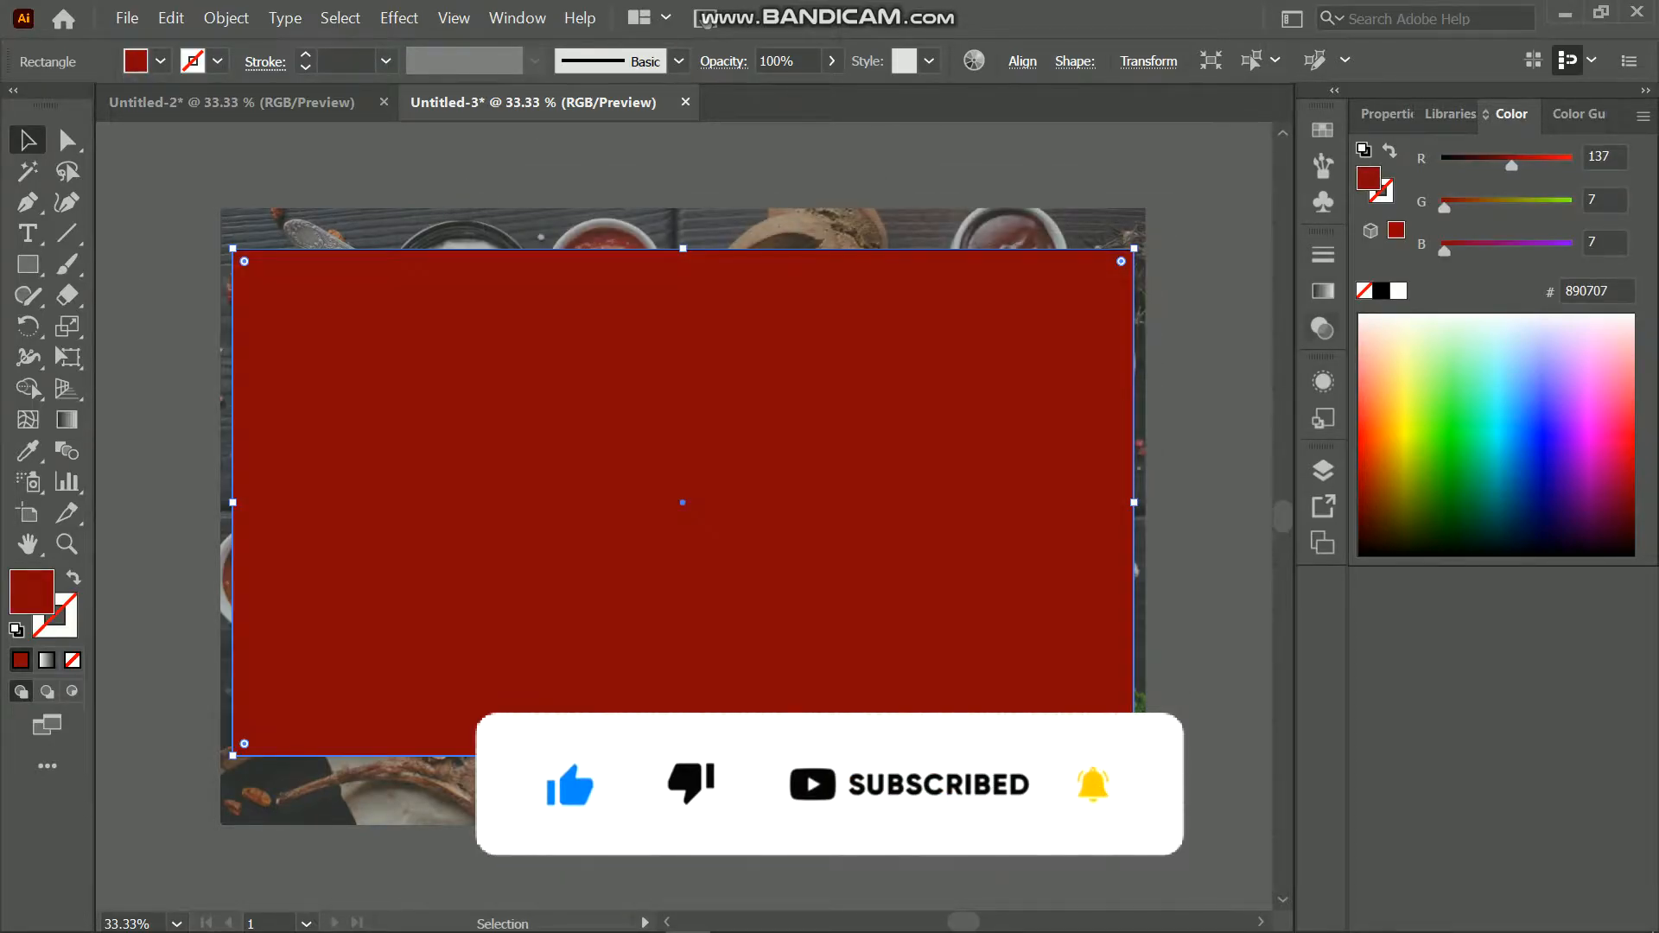
{"action": "left_click", "coordinate": [1323, 328]}
{"action": "left_click", "coordinate": [1061, 283]}
{"action": "left_click", "coordinate": [1063, 559]}
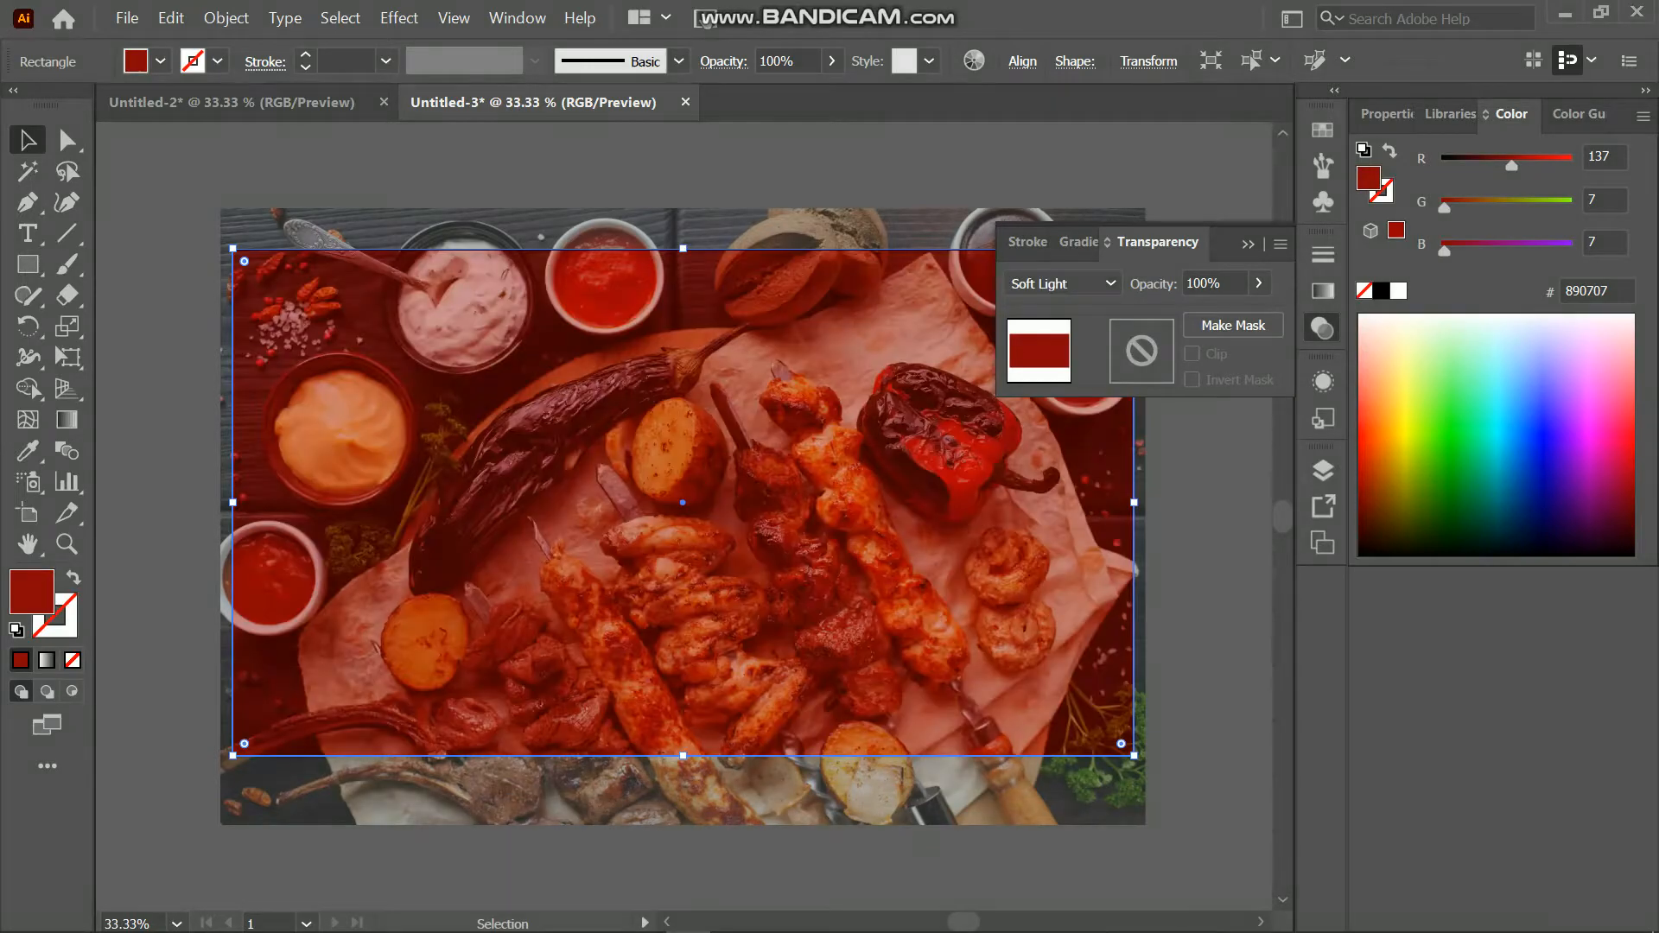
- Reduce the red rectangle's opacity to 67%
{"action": "left_click", "coordinate": [1387, 113]}
{"action": "left_click", "coordinate": [1525, 473]}
{"action": "left_click_drag", "start_coordinate": [1527, 505], "coordinate": [1494, 505]}
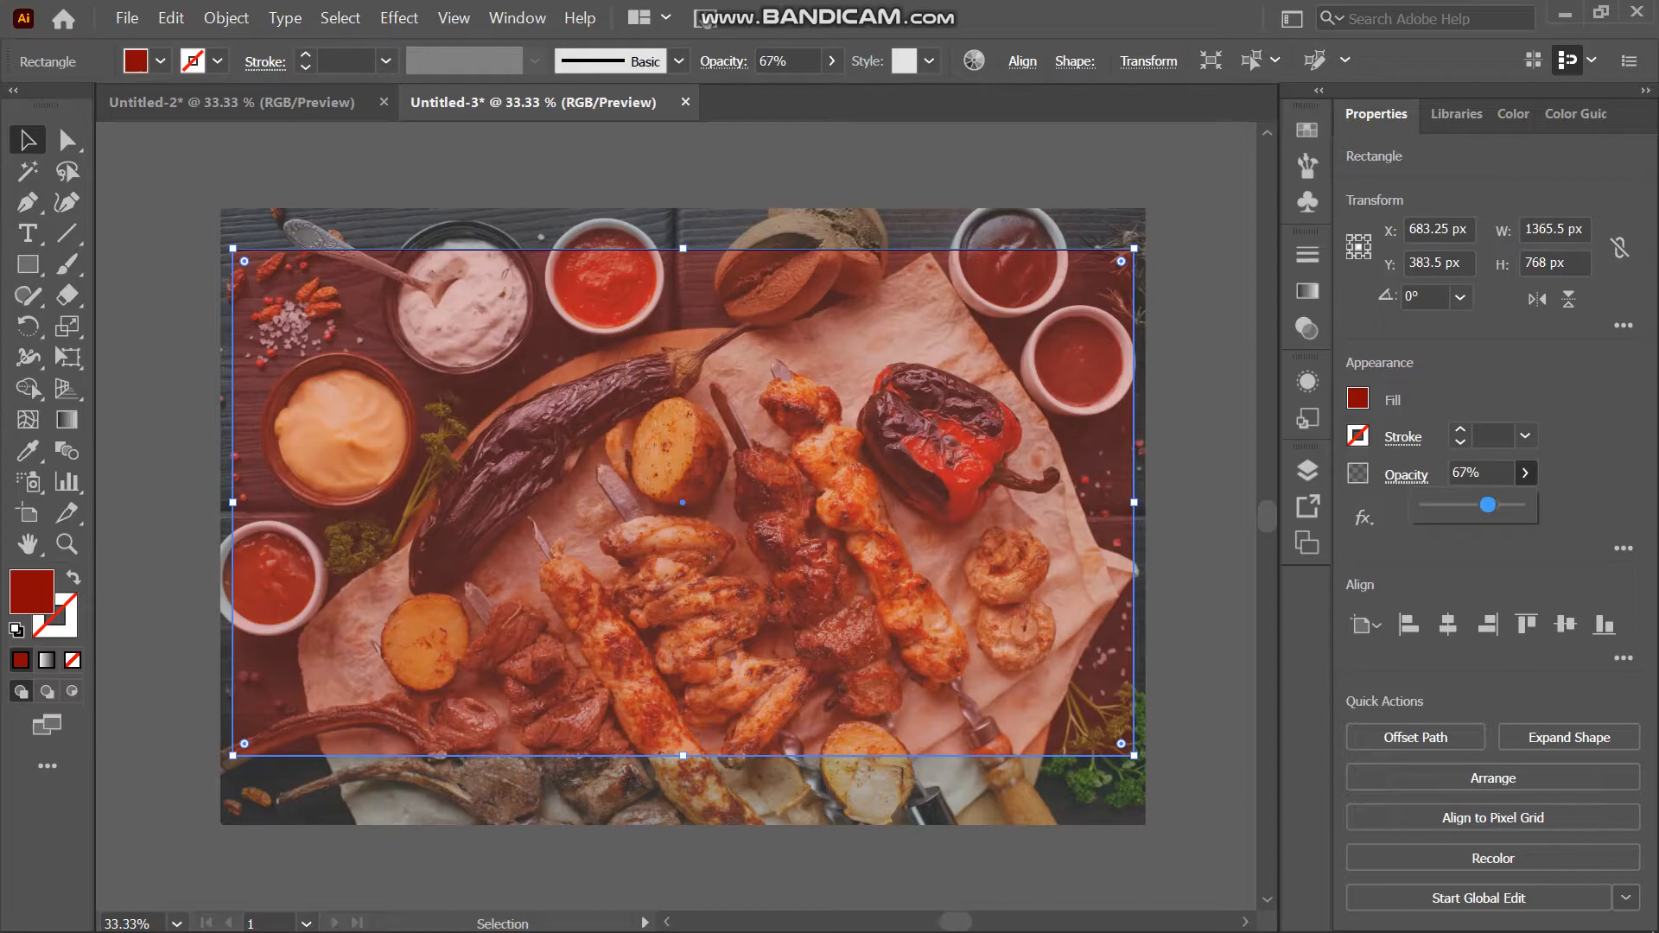
{"action": "left_click", "coordinate": [1205, 510]}
- Add the text "FOOD" near the middle of the photo, colour it white and enlarge it to about 112 pt
{"action": "key", "text": "ctrl+plus"}
{"action": "key", "text": "ctrl+minus"}
{"action": "left_click", "coordinate": [28, 233]}
{"action": "left_click", "coordinate": [527, 451]}
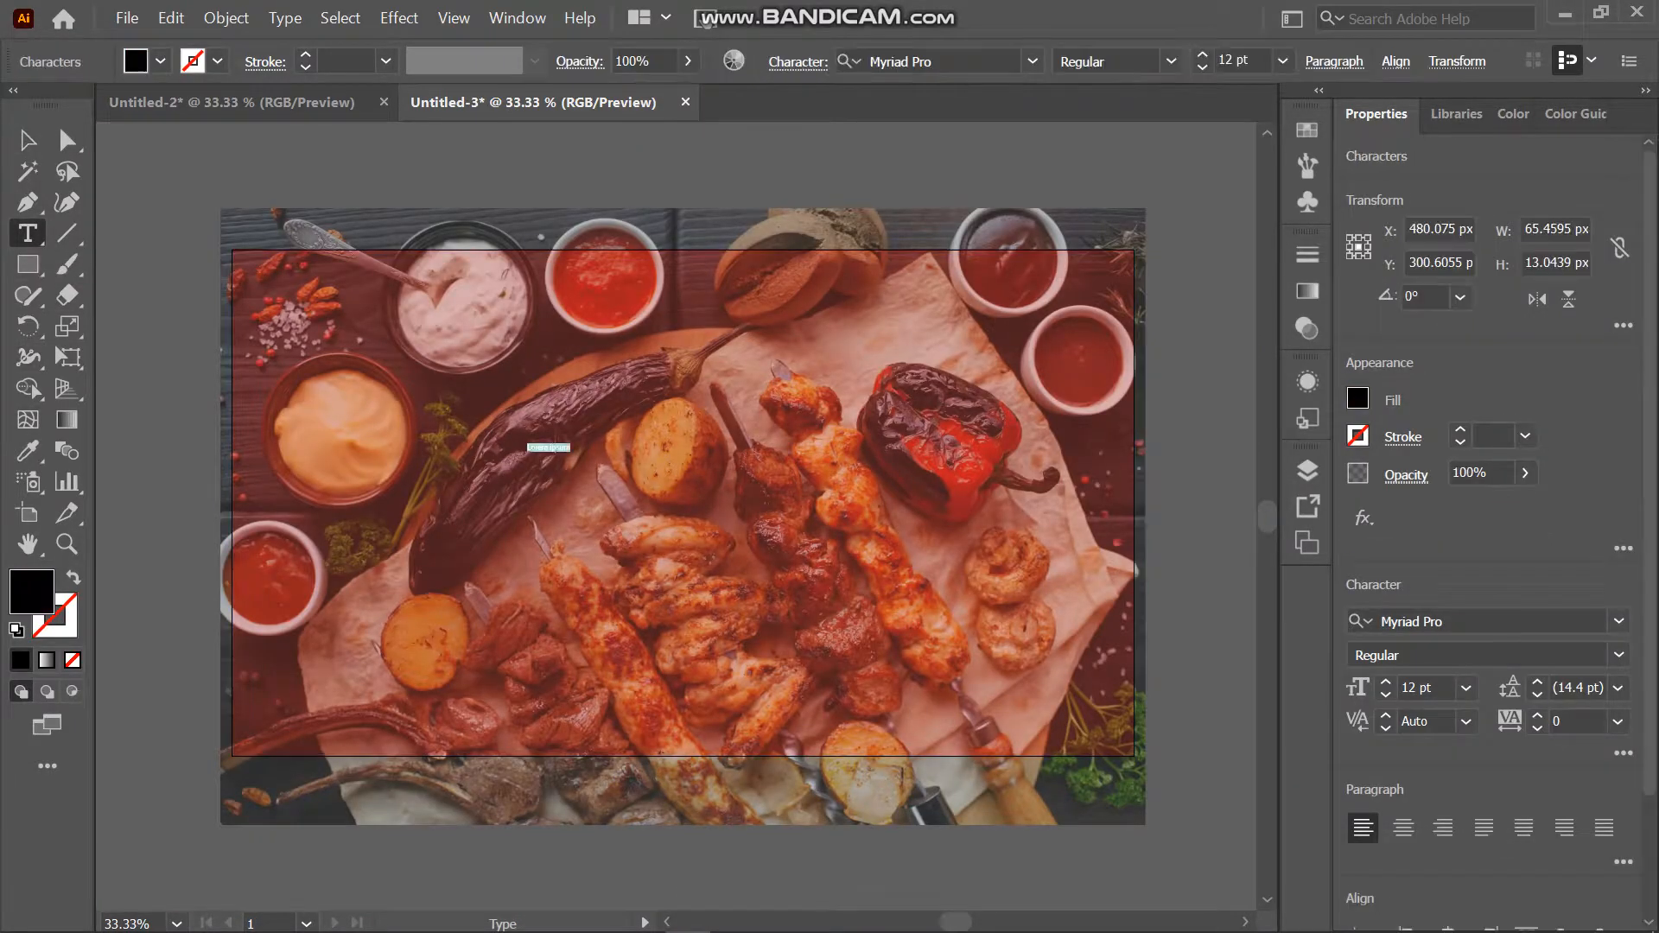
{"action": "left_click", "coordinate": [27, 140]}
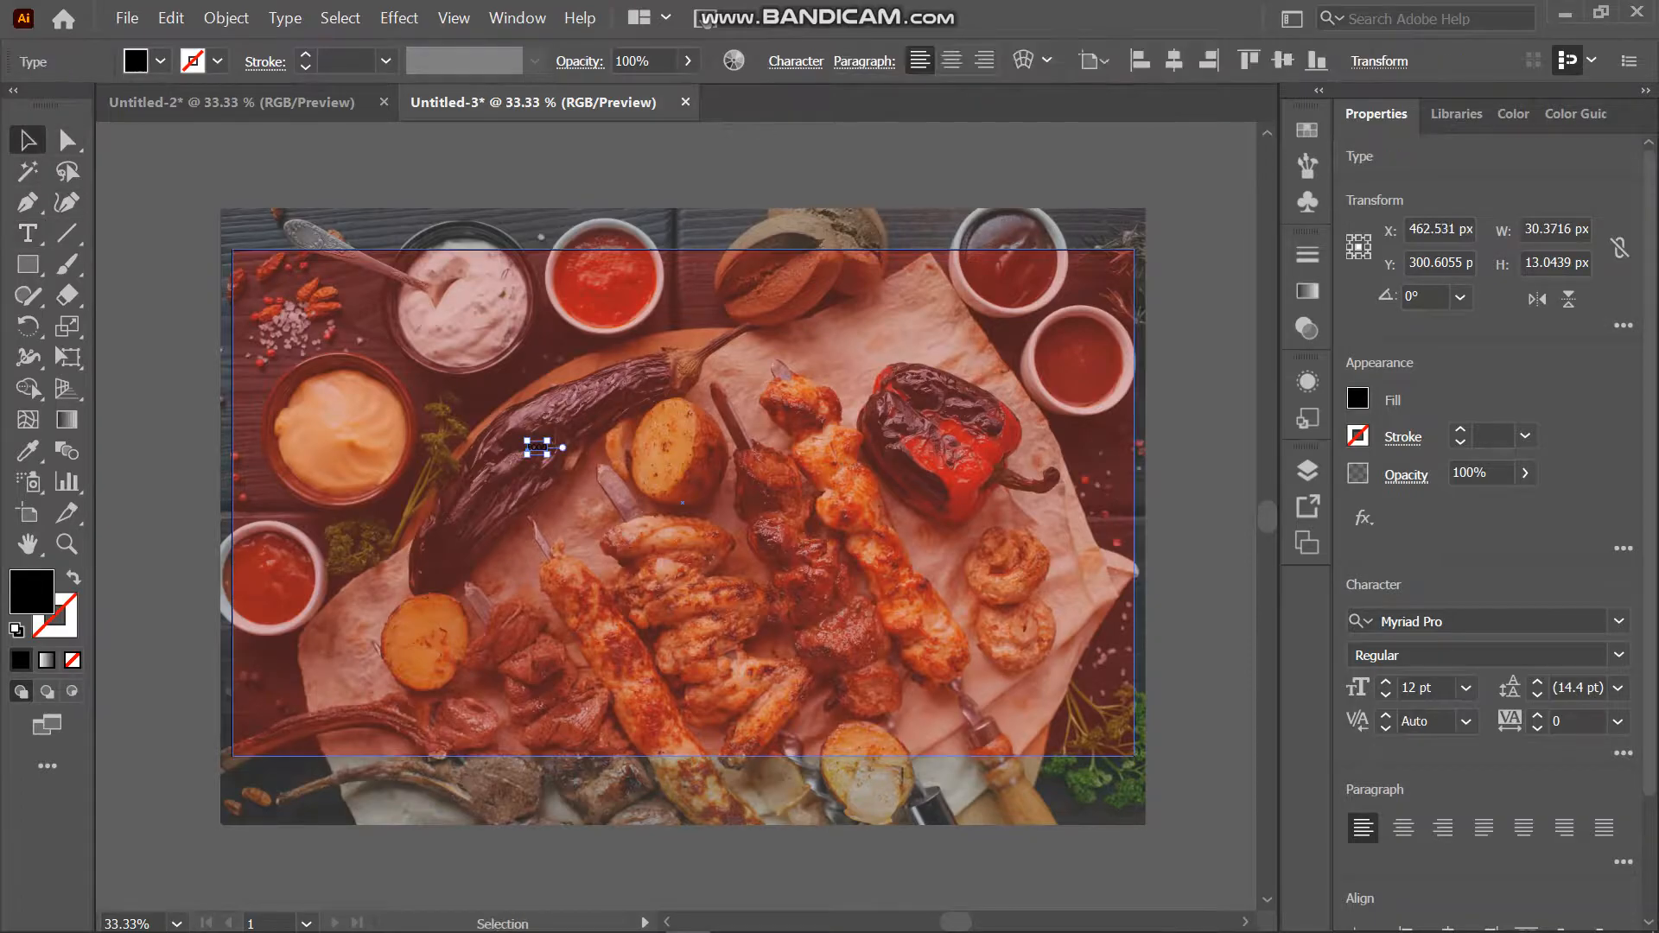
{"action": "left_click", "coordinate": [1513, 114]}
{"action": "left_click", "coordinate": [1398, 291]}
{"action": "left_click_drag", "start_coordinate": [549, 456], "coordinate": [685, 507]}
{"action": "left_click_drag", "start_coordinate": [680, 450], "coordinate": [737, 448]}
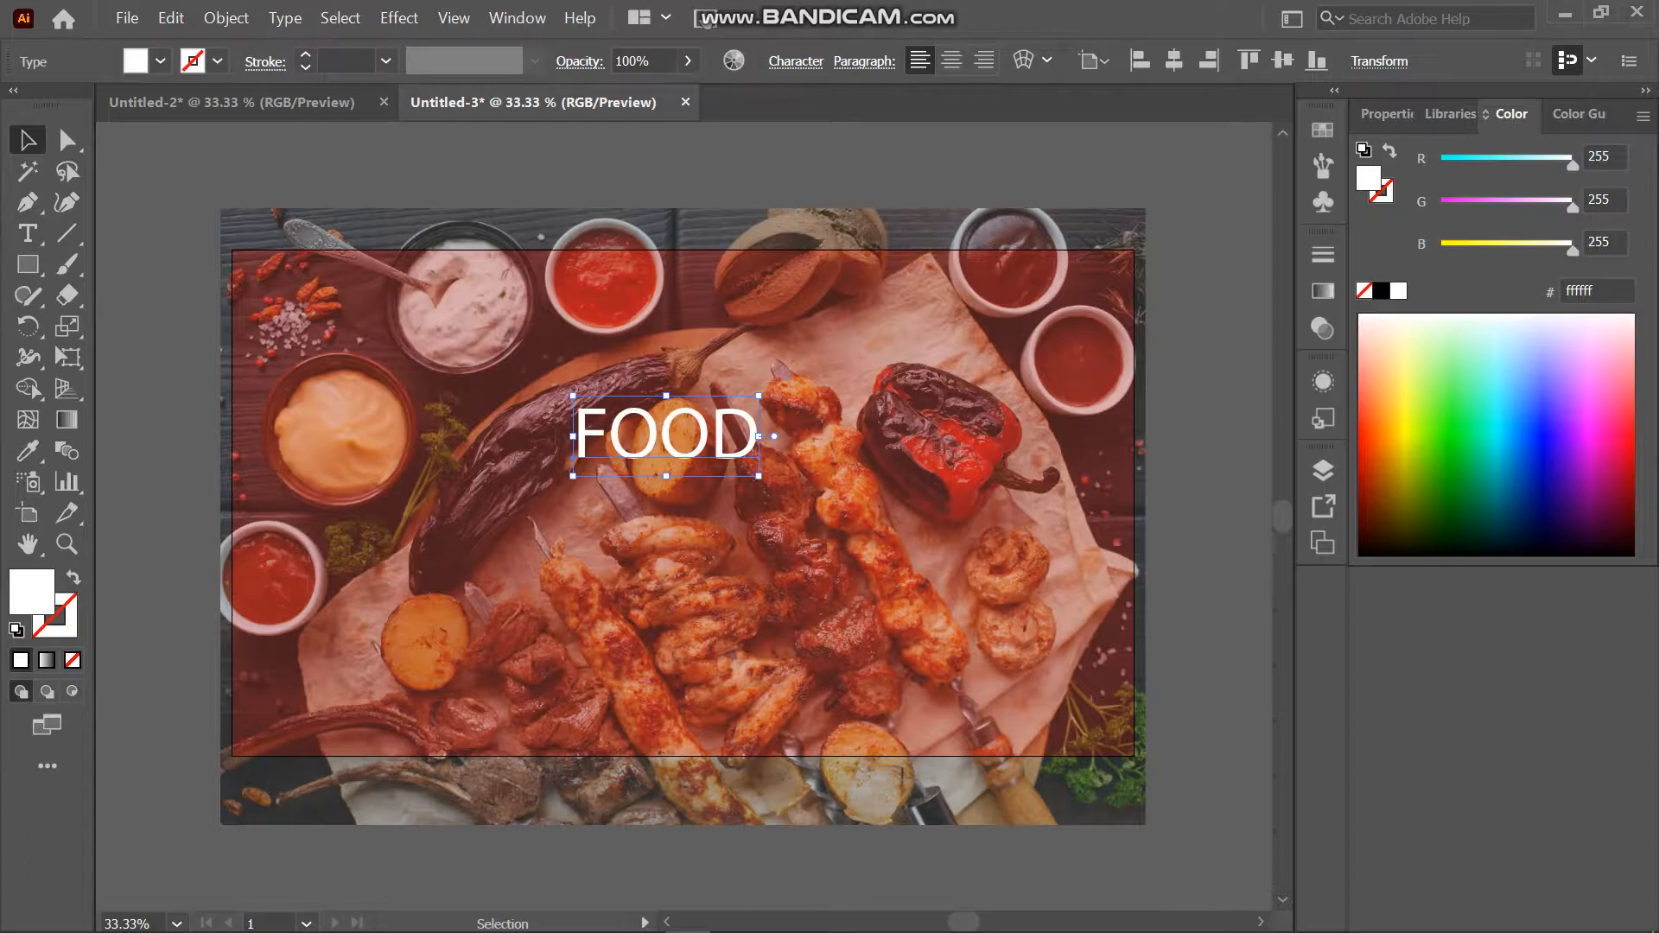
- Set the word FOOD in Aileron Bold and move it slightly up
{"action": "left_click", "coordinate": [796, 60]}
{"action": "left_click", "coordinate": [804, 103]}
{"action": "left_click_drag", "start_coordinate": [1166, 256], "coordinate": [1166, 238]}
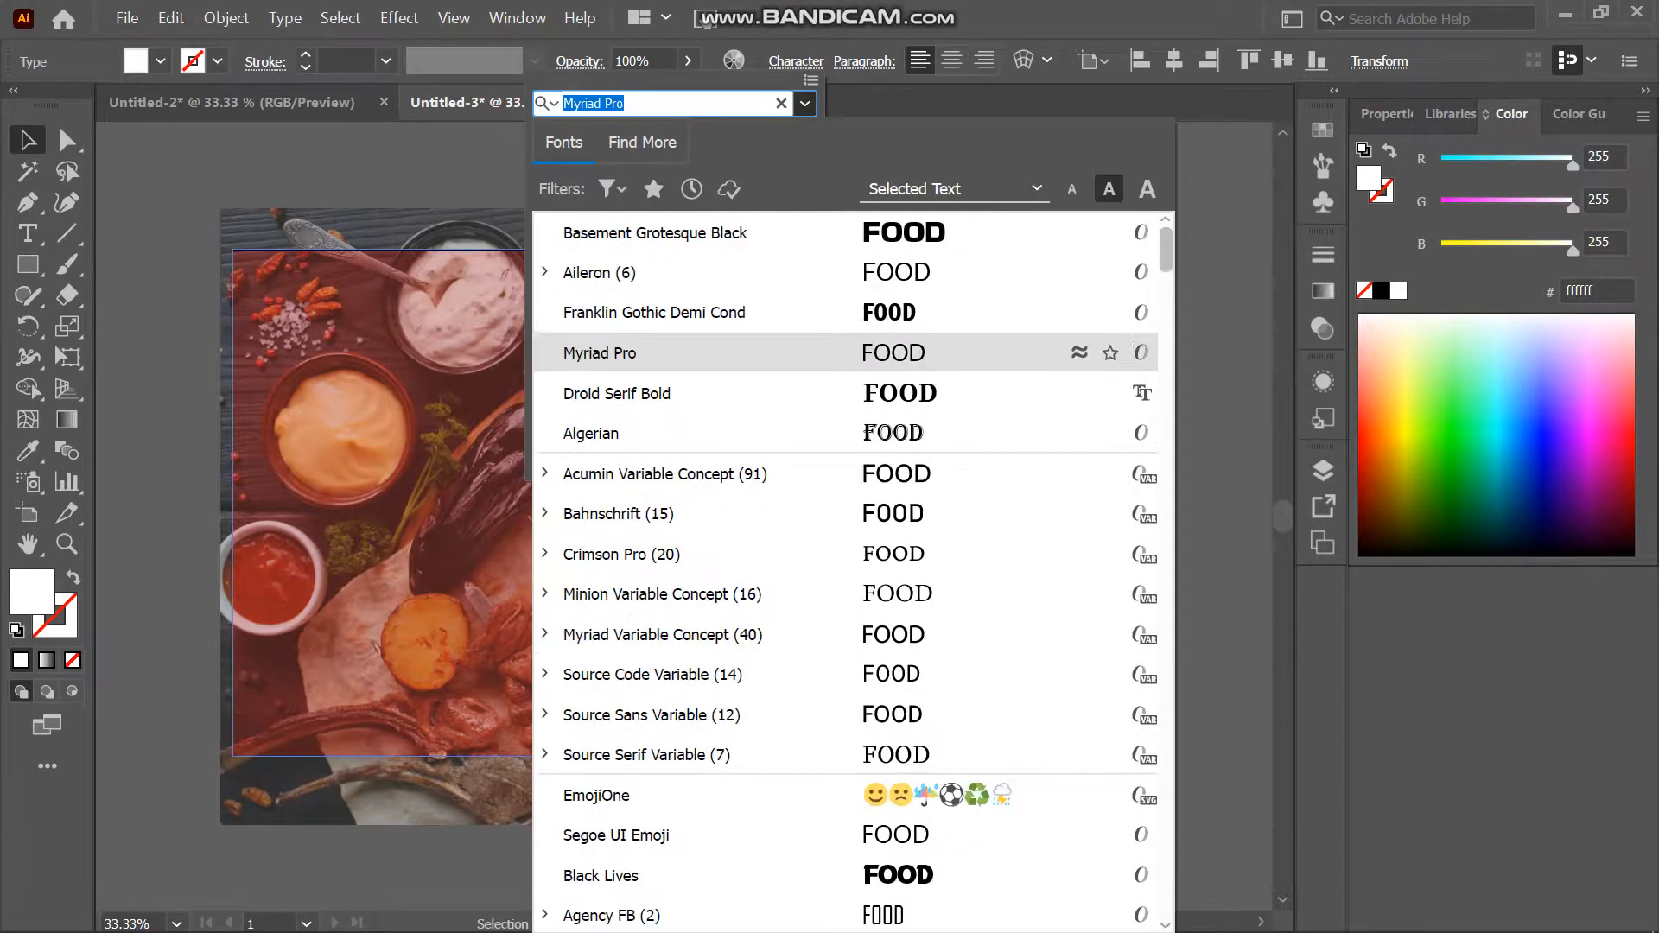
{"action": "left_click", "coordinate": [546, 273]}
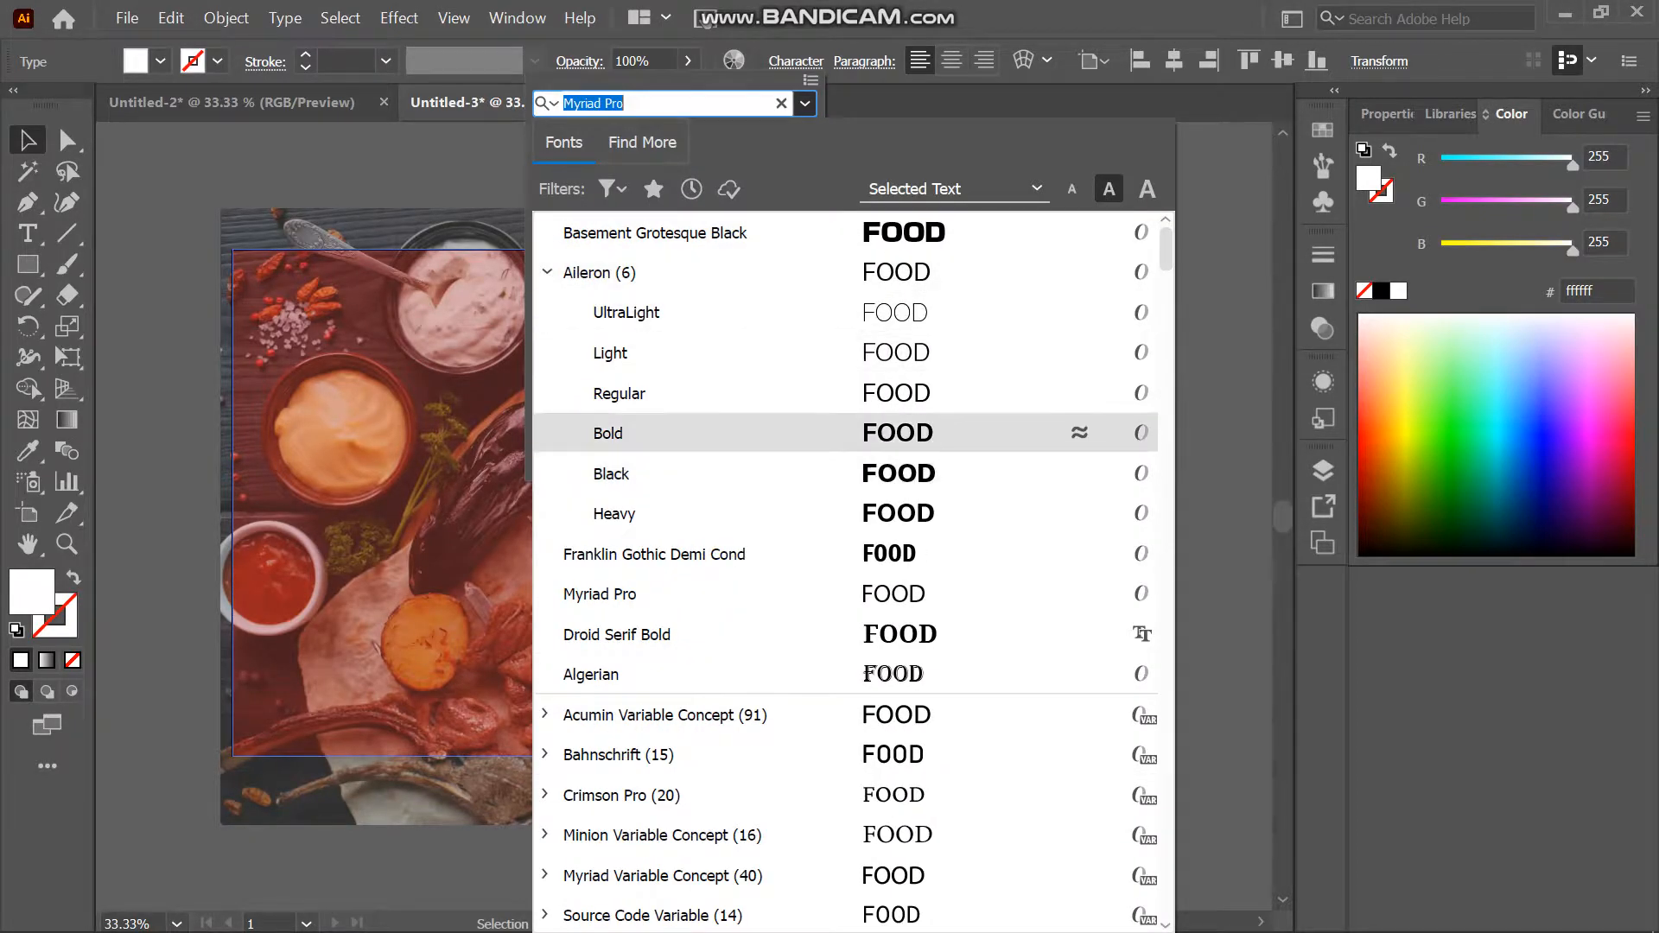
{"action": "left_click", "coordinate": [640, 433]}
{"action": "left_click", "coordinate": [864, 449]}
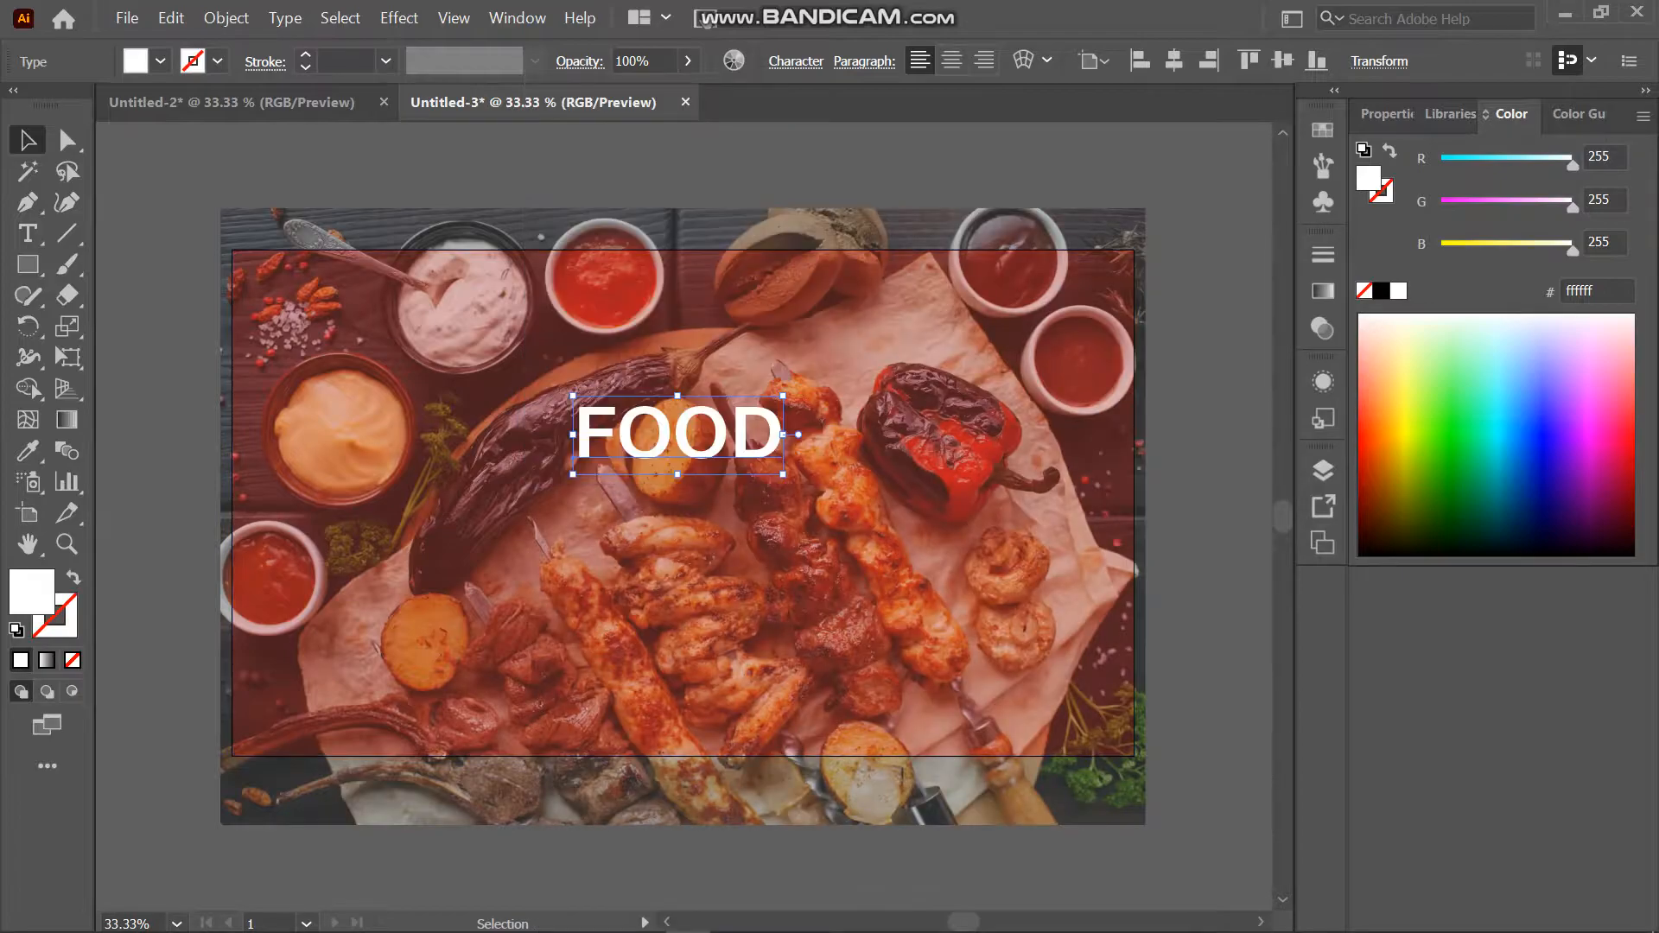
{"action": "left_click_drag", "start_coordinate": [711, 440], "coordinate": [701, 415]}
{"action": "left_click", "coordinate": [789, 750]}
- Duplicate FOOD directly beneath the original and change the copy's text to "RESTAURANT"
{"action": "key", "text": "t"}
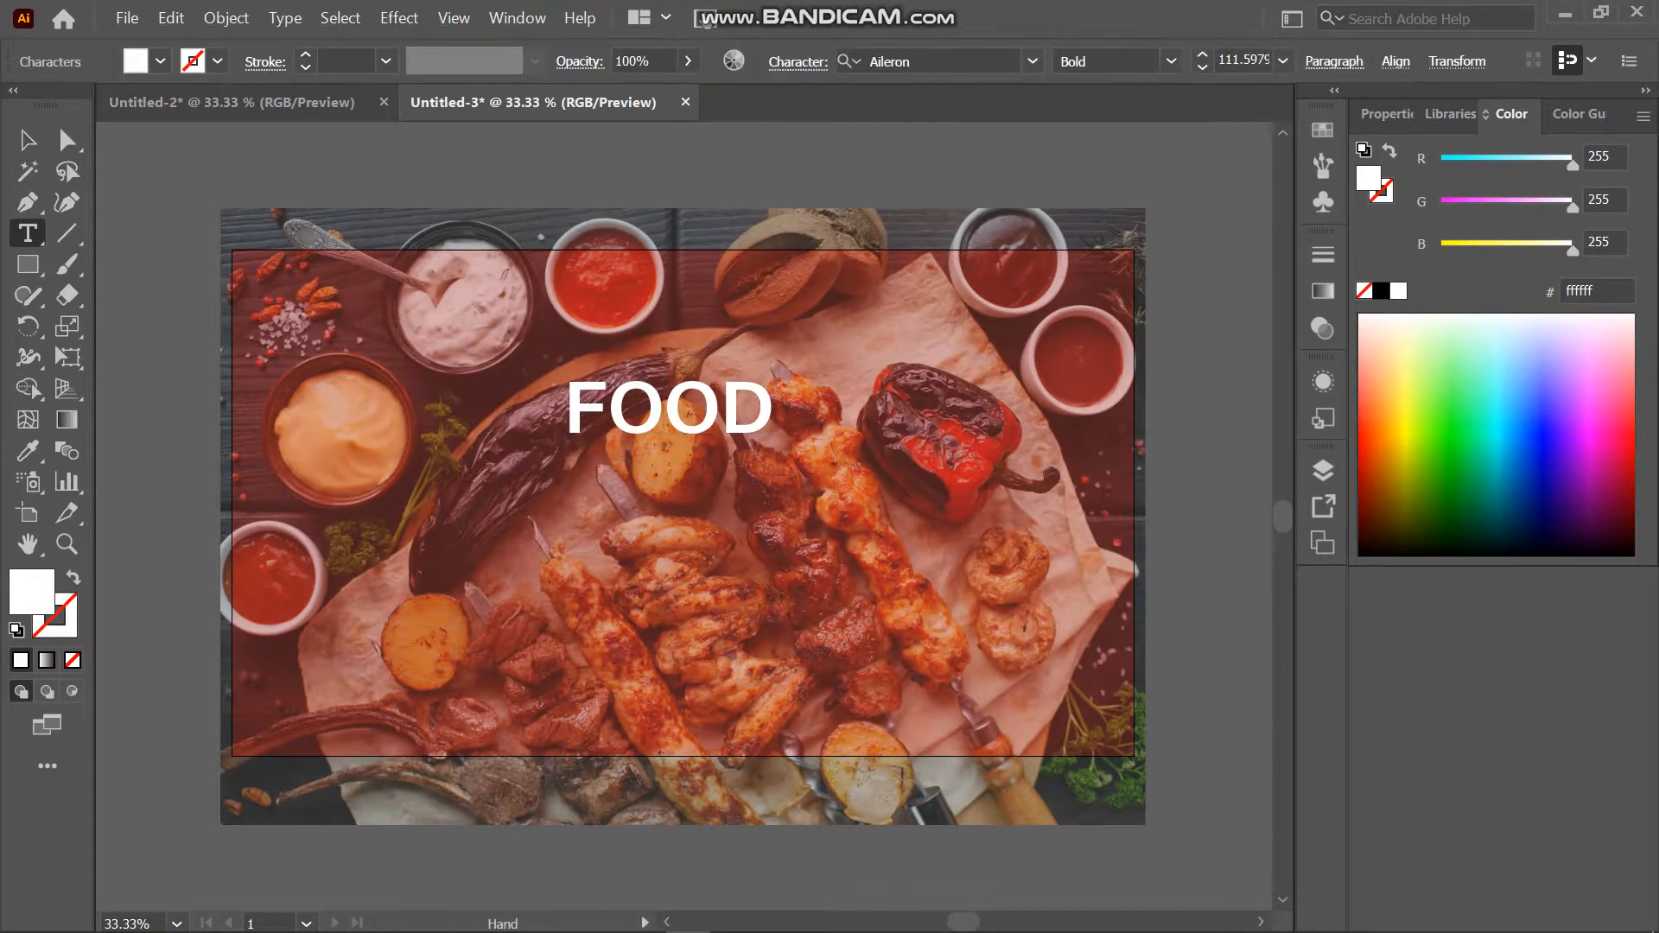
{"action": "key", "text": "v"}
{"action": "left_click_drag", "start_coordinate": [691, 414], "coordinate": [702, 494]}
{"action": "key", "text": "t"}
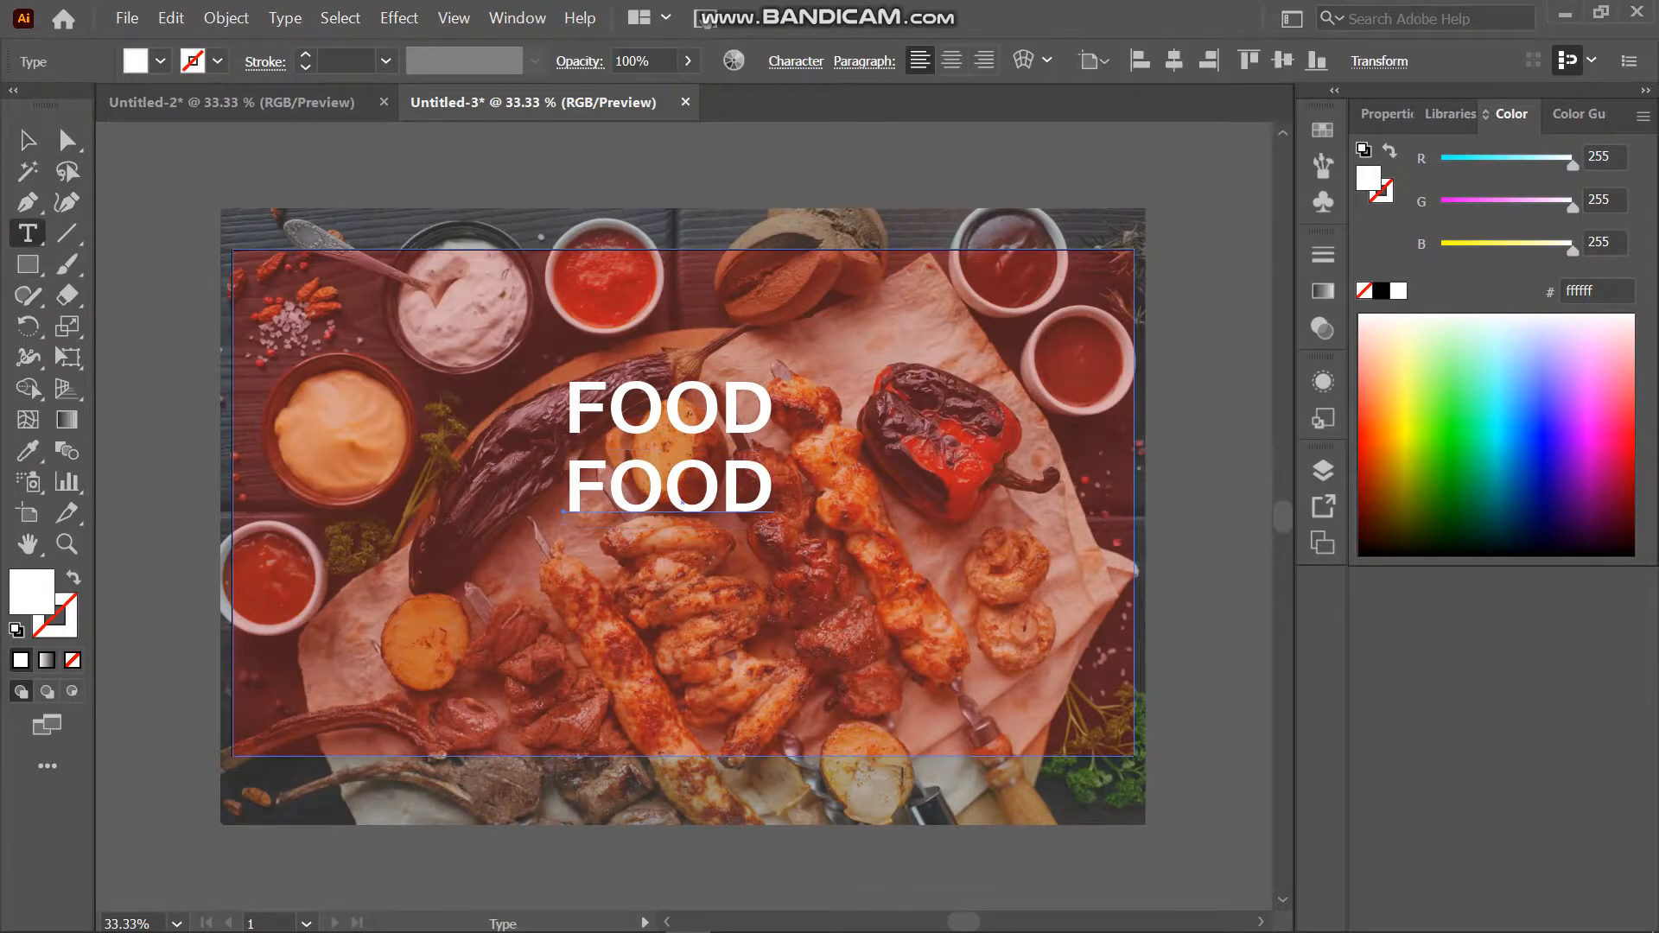
{"action": "key", "text": "BackSpace"}
{"action": "key", "text": "BackSpace"}
{"action": "key", "text": "BackSpace"}
{"action": "type", "text": "R"}
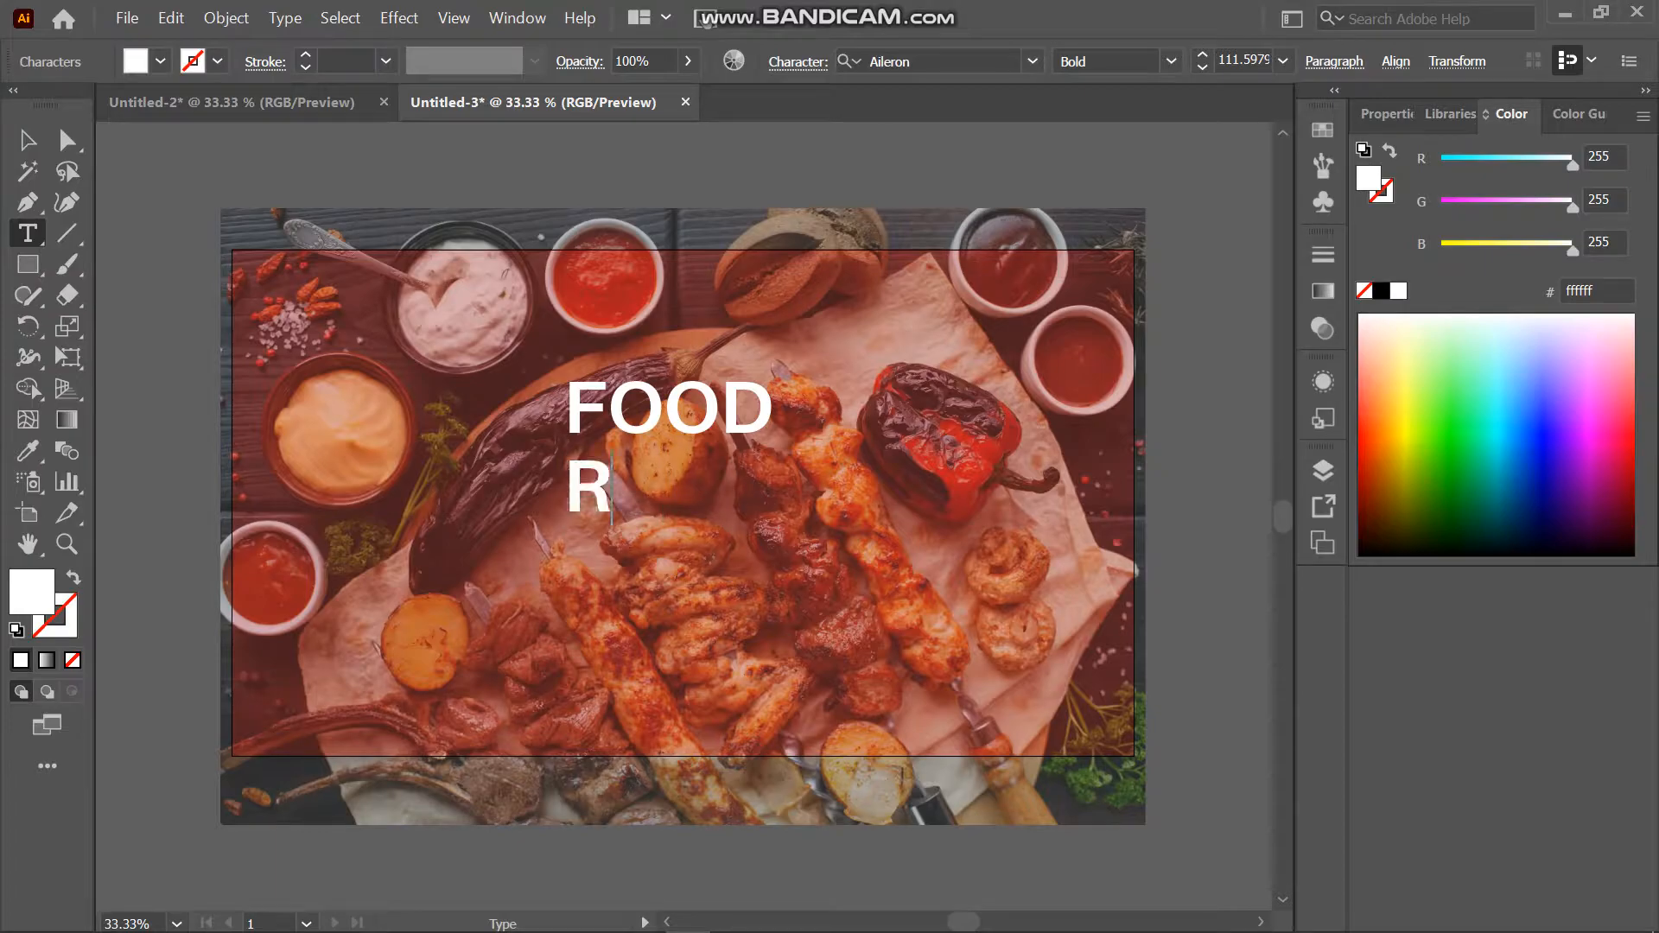
{"action": "type", "text": "ESTAURAN"}
{"action": "key", "text": "Escape"}
- Shift RESTAURANT to the left and enlarge it so it spans widely beneath FOOD
{"action": "left_click_drag", "start_coordinate": [702, 480], "coordinate": [572, 480]}
{"action": "left_click_drag", "start_coordinate": [916, 537], "coordinate": [1018, 593]}
{"action": "left_click_drag", "start_coordinate": [713, 514], "coordinate": [725, 499]}
- Change the font style of both FOOD and RESTAURANT to Aileron Black
{"action": "left_click", "coordinate": [799, 62]}
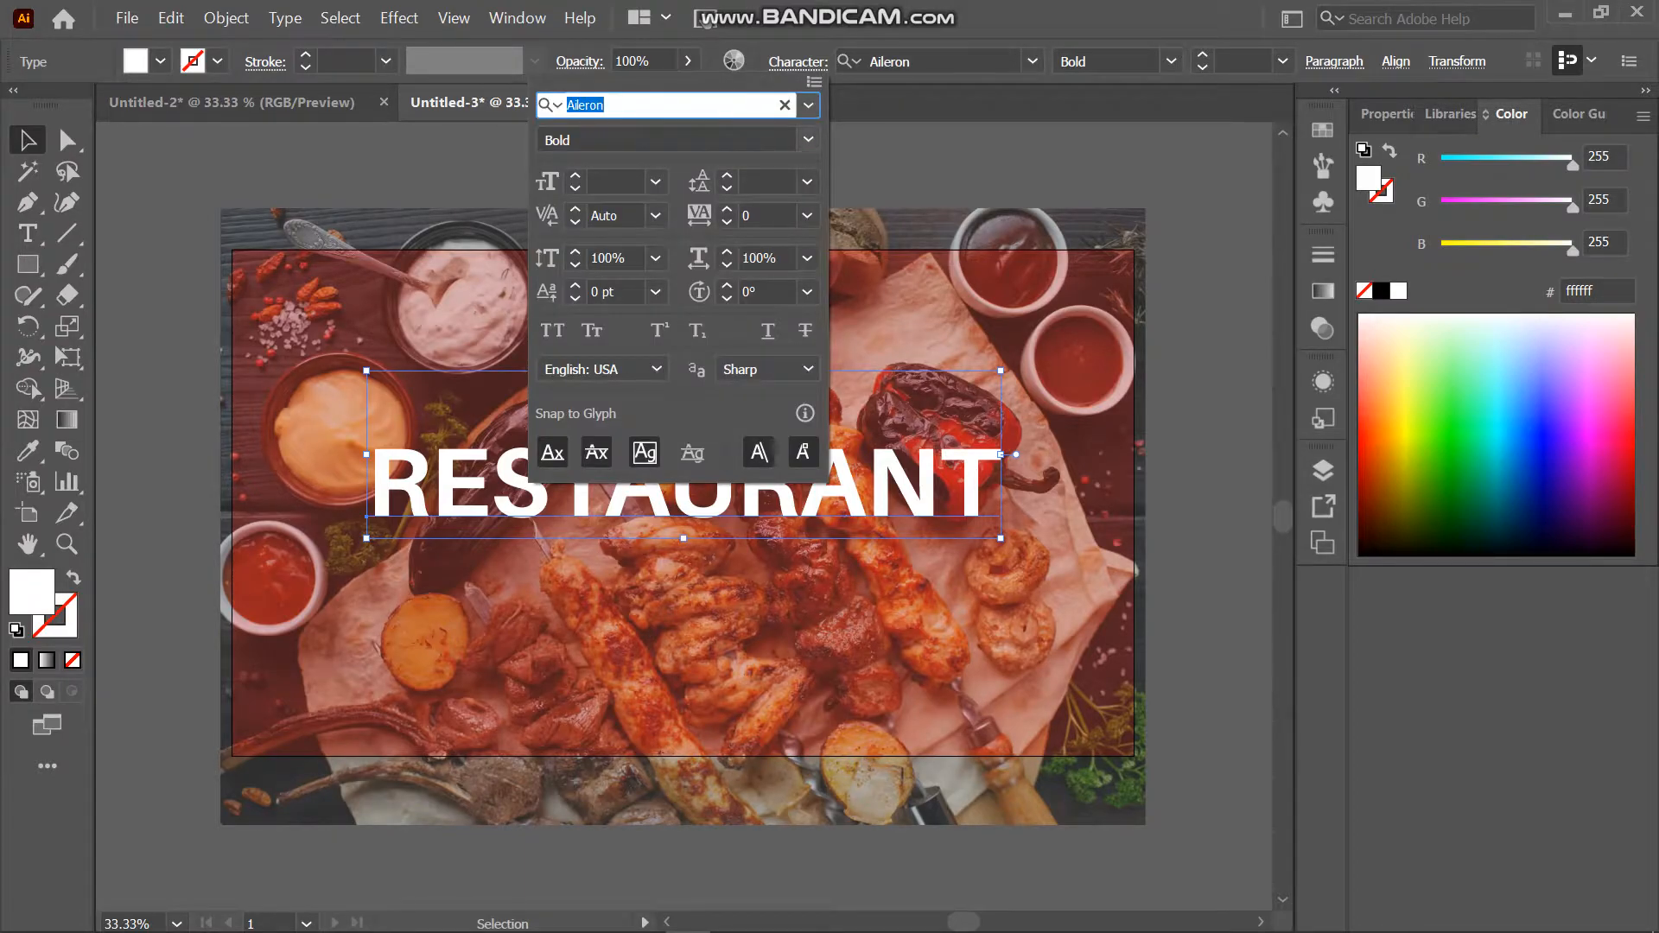
{"action": "left_click", "coordinate": [808, 140]}
{"action": "left_click", "coordinate": [678, 282]}
{"action": "key", "text": "Escape"}
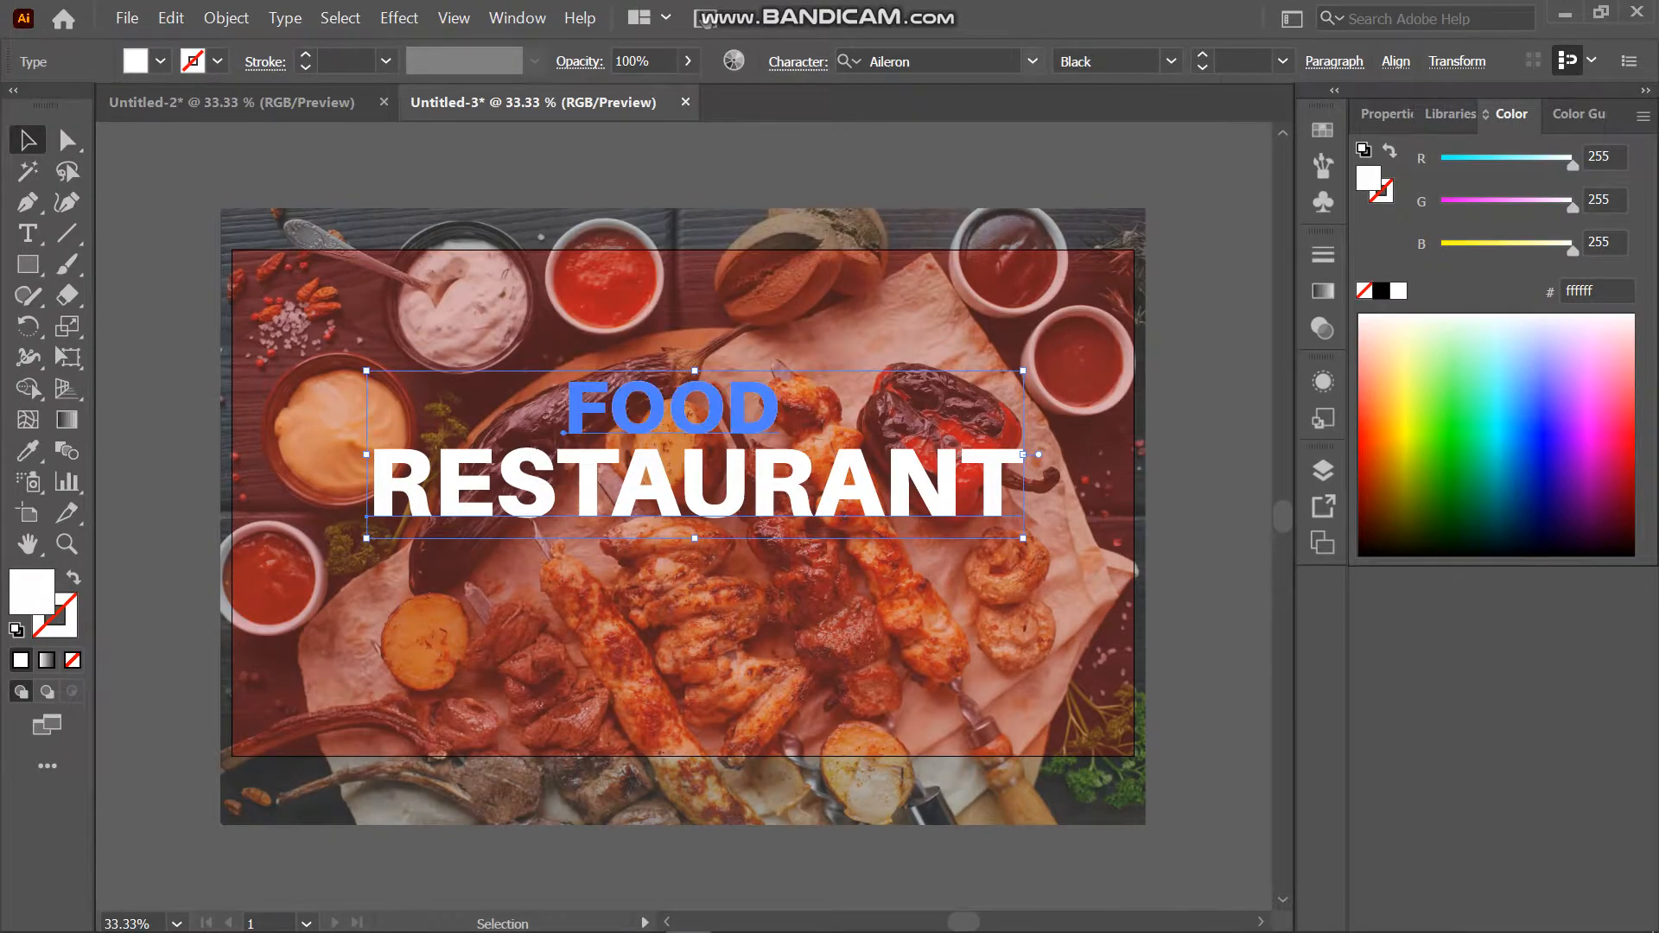
{"action": "left_click", "coordinate": [1171, 62]}
{"action": "left_click", "coordinate": [1118, 204]}
{"action": "left_click", "coordinate": [726, 164]}
- Move RESTAURANT slightly up and left, closer to the word FOOD
{"action": "left_click", "coordinate": [672, 410]}
{"action": "left_click", "coordinate": [795, 62]}
{"action": "left_click", "coordinate": [796, 63]}
{"action": "left_click", "coordinate": [698, 484], "text": "shift"}
{"action": "left_click", "coordinate": [726, 164]}
{"action": "left_click_drag", "start_coordinate": [698, 484], "coordinate": [690, 479]}
- Align FOOD and RESTAURANT with each other by their horizontal centres
{"action": "left_click", "coordinate": [672, 410], "text": "shift"}
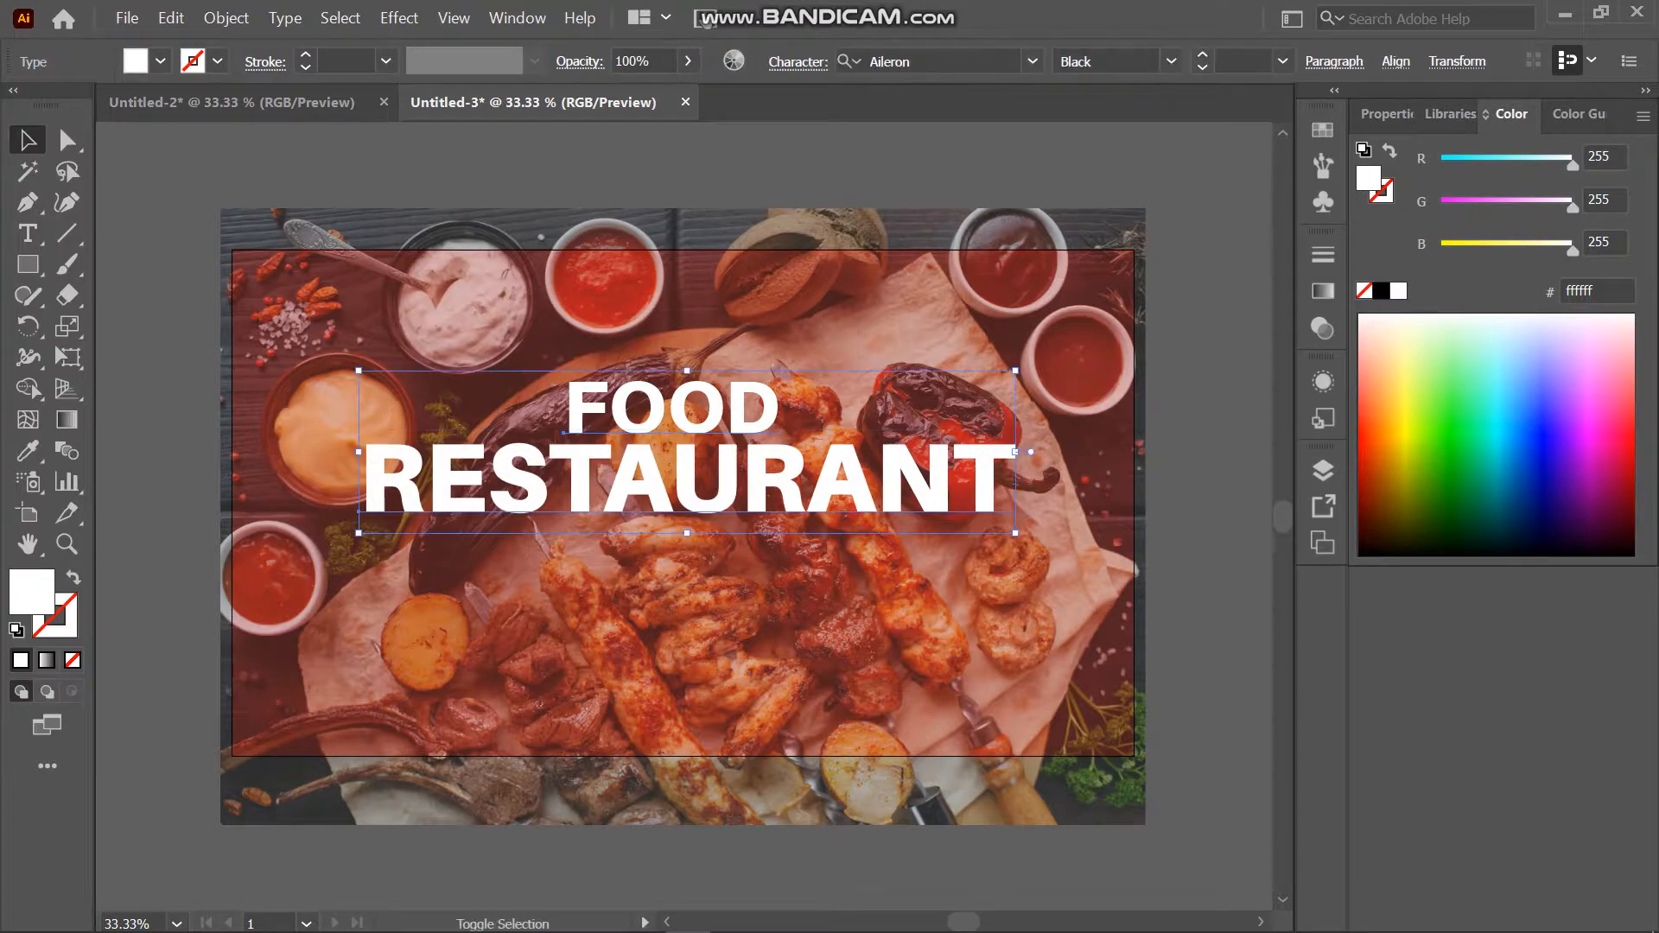
{"action": "left_click", "coordinate": [1396, 61]}
{"action": "left_click", "coordinate": [1183, 135]}
{"action": "left_click", "coordinate": [1395, 61]}
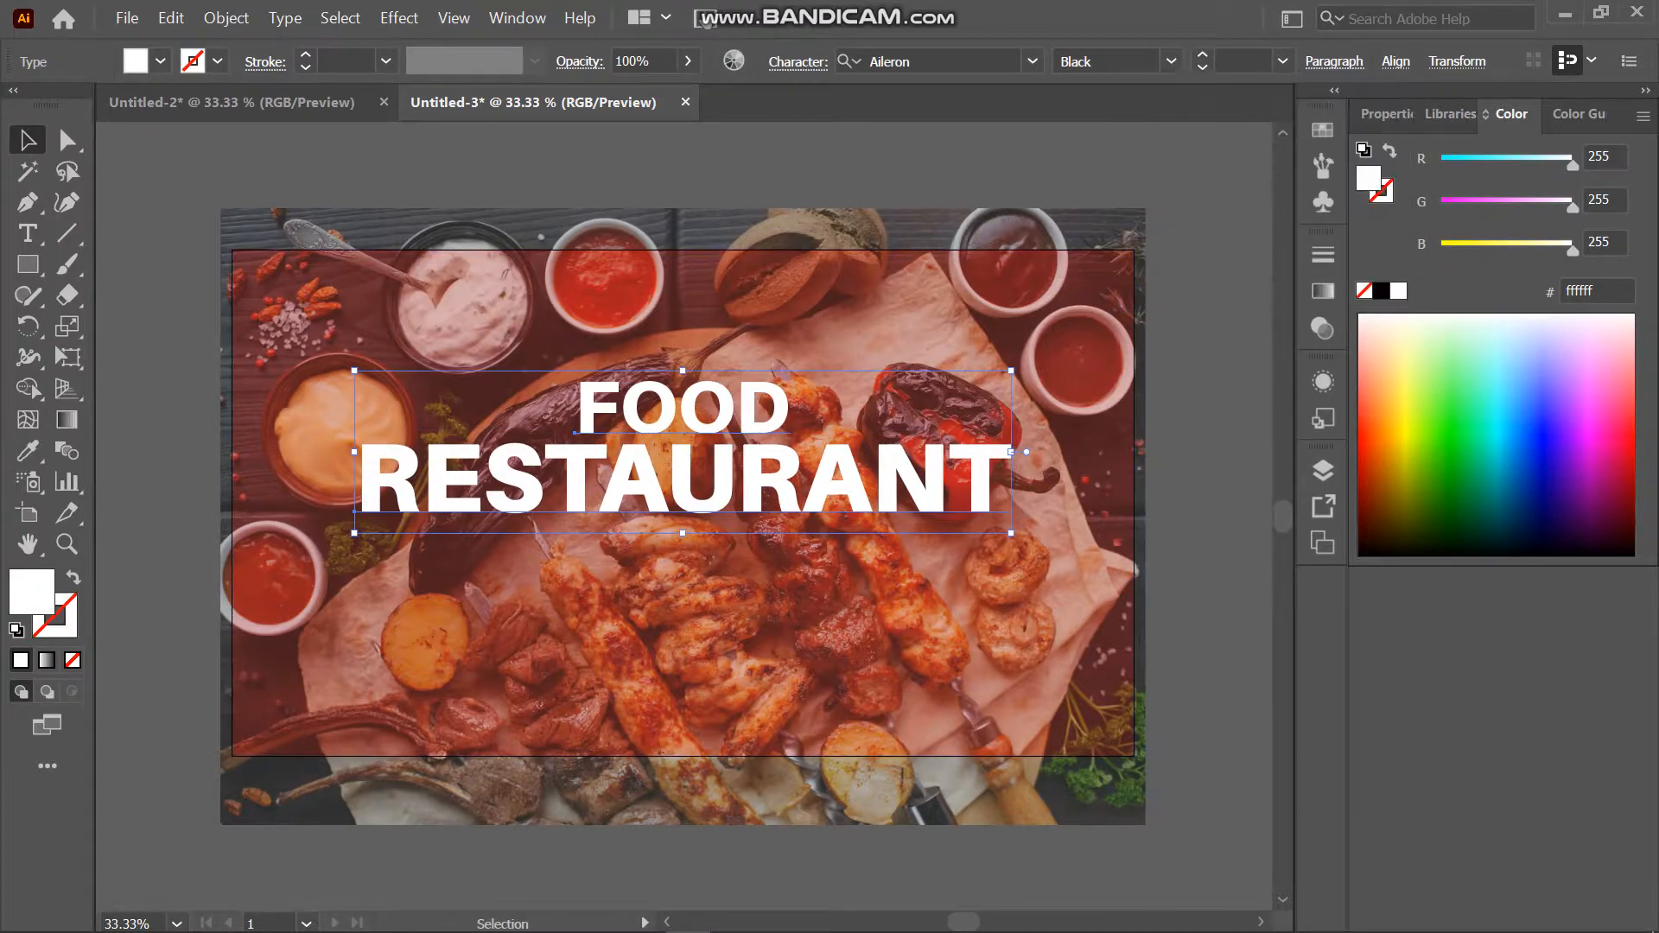
- Group the two words and align the group to the artboard's horizontal centre
{"action": "key", "text": "ctrl+g"}
{"action": "left_click", "coordinate": [1093, 60]}
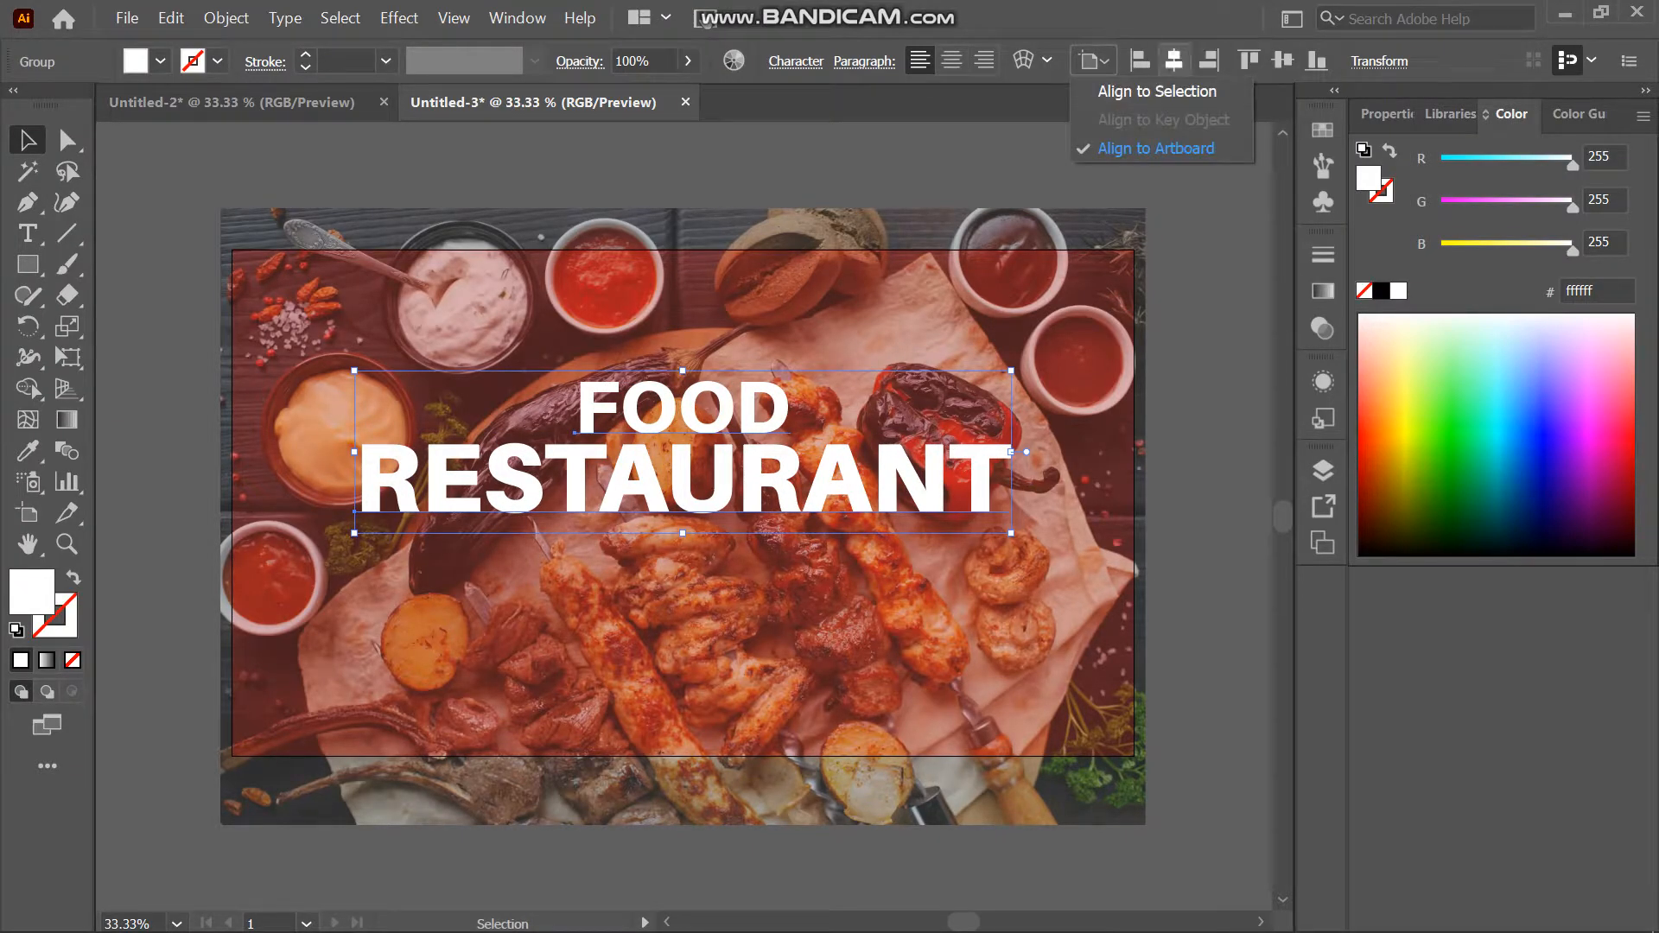
{"action": "left_click", "coordinate": [1173, 60]}
{"action": "left_click", "coordinate": [1201, 190]}
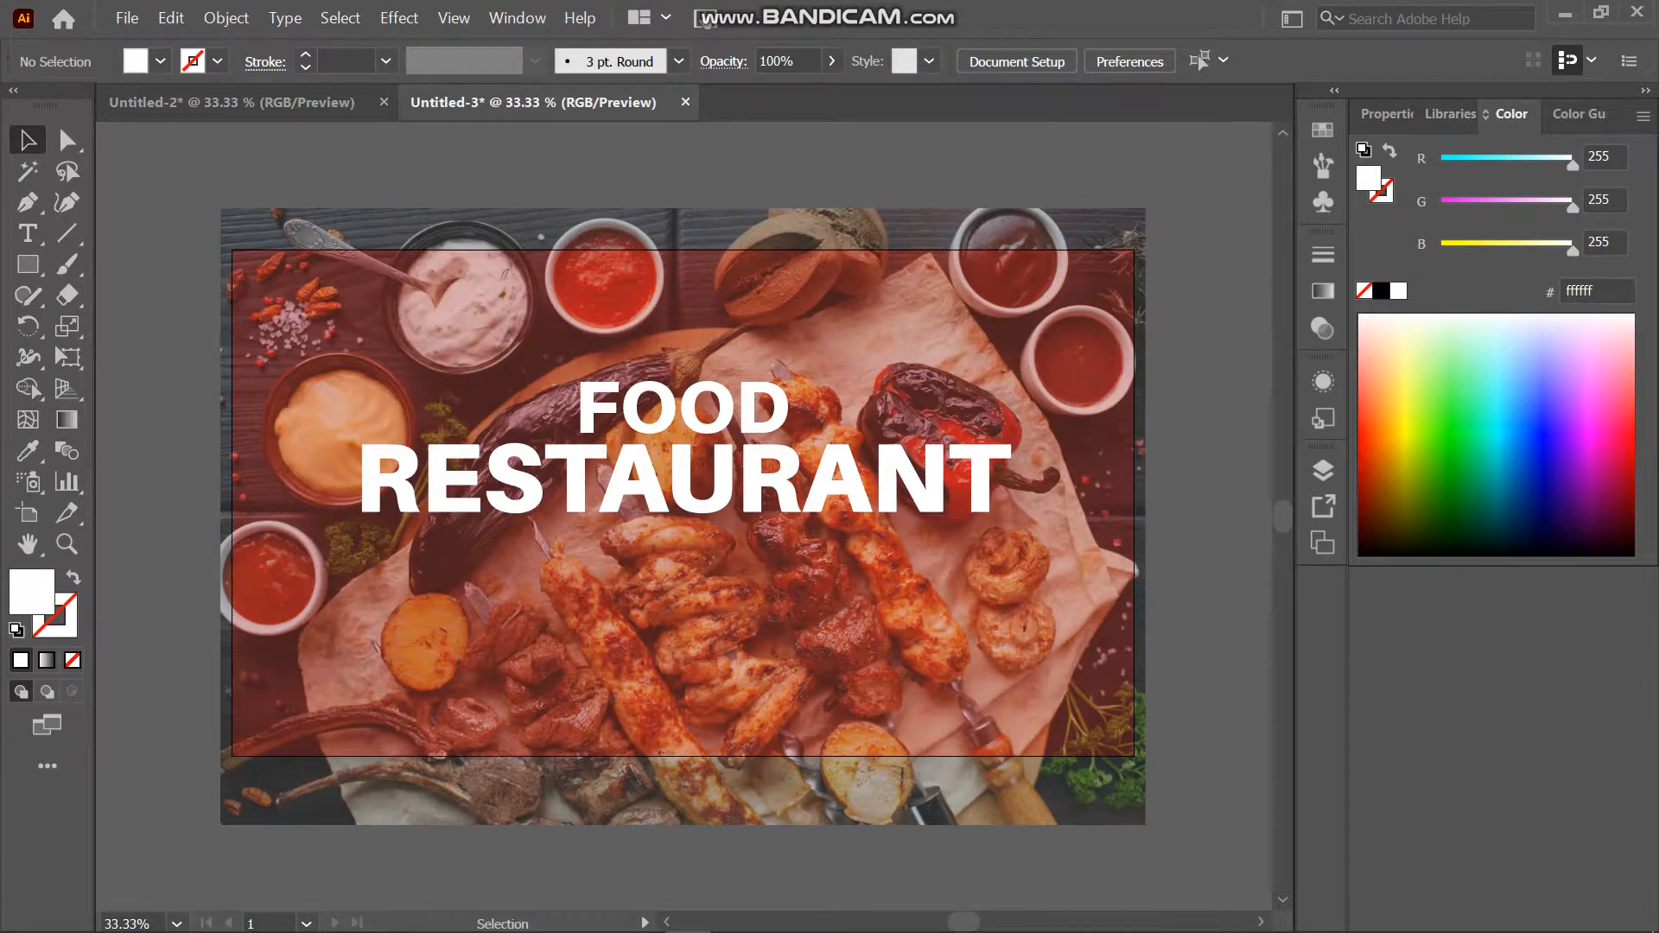
- Move the FOOD RESTAURANT group slightly up and enlarge it a little
{"action": "left_click_drag", "start_coordinate": [683, 458], "coordinate": [682, 434]}
{"action": "mouse_move", "coordinate": [1011, 511]}
{"action": "left_mouse_down"}
{"action": "mouse_move", "coordinate": [1035, 535]}
{"action": "mouse_move", "coordinate": [1024, 515]}
{"action": "left_mouse_up"}
{"action": "left_click", "coordinate": [165, 389]}
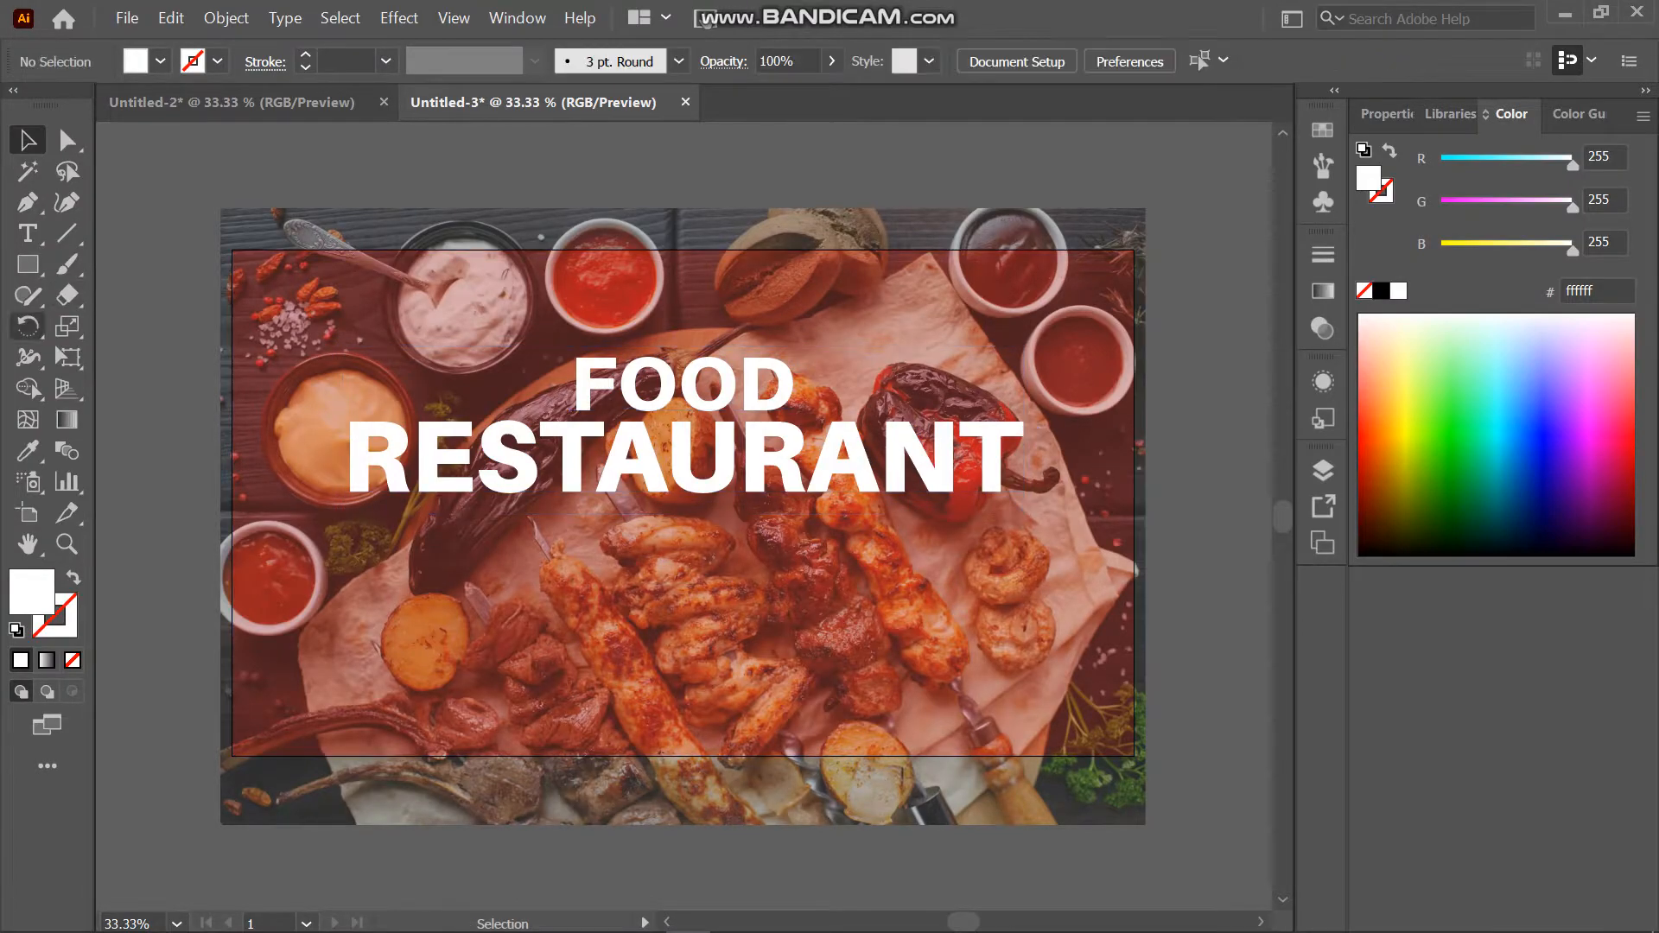
- Create a text area filled with placeholder text below the heading and set it in Aileron Regular
{"action": "left_click", "coordinate": [28, 233]}
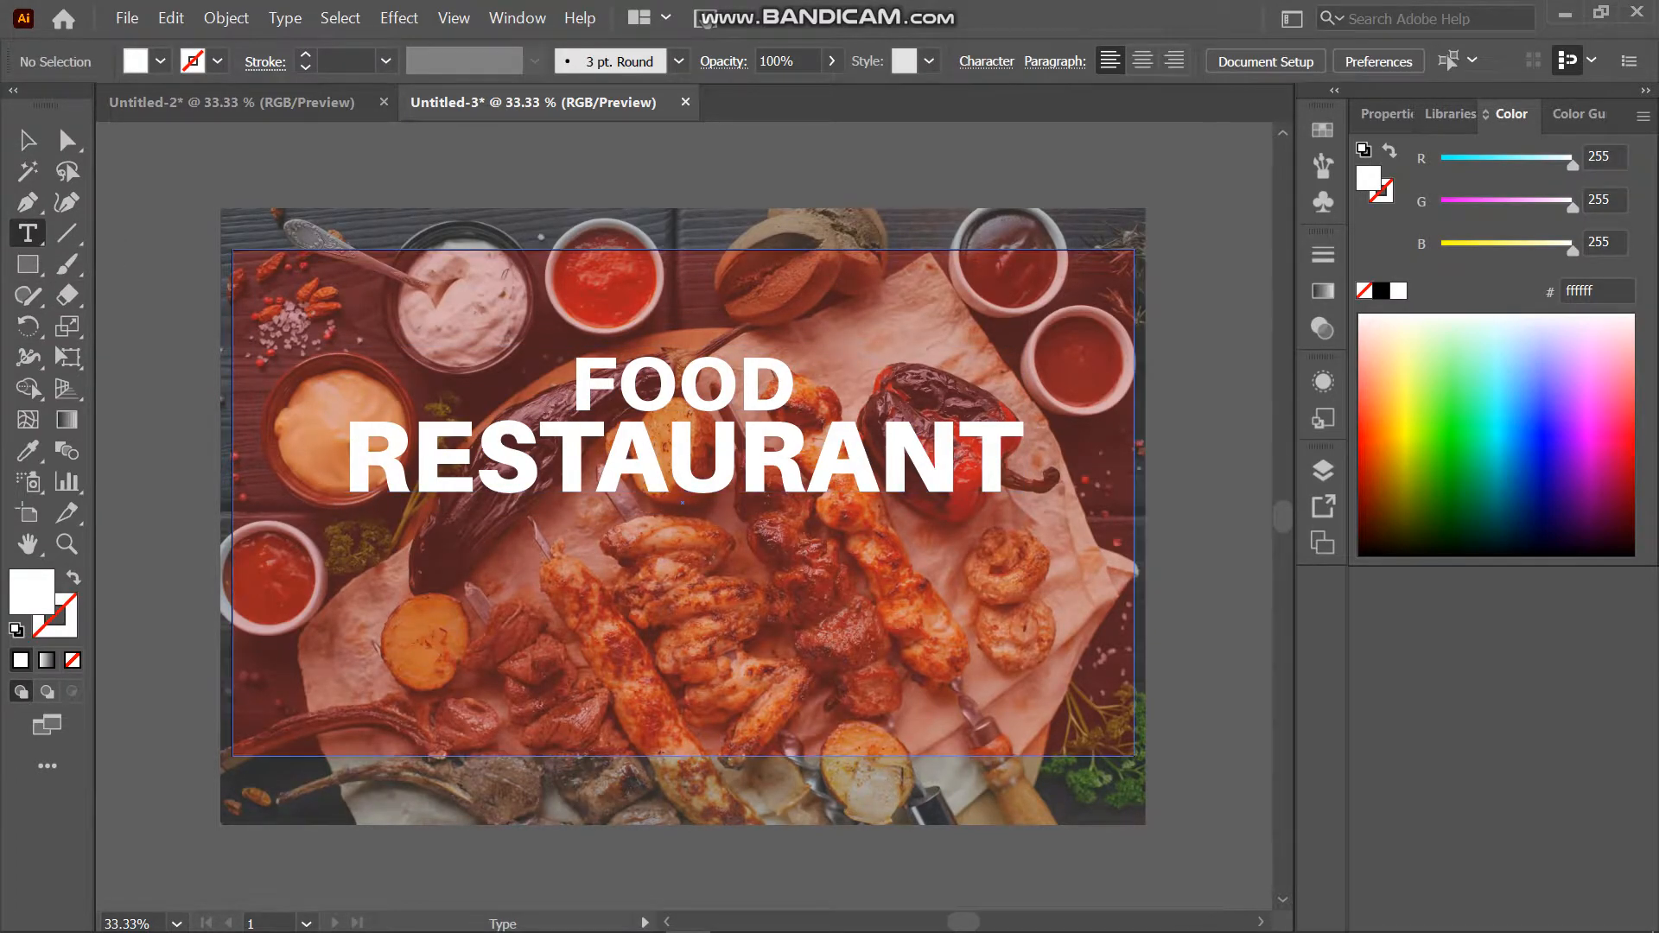
{"action": "left_click_drag", "start_coordinate": [428, 515], "coordinate": [908, 601]}
{"action": "left_click", "coordinate": [28, 140]}
{"action": "left_click", "coordinate": [796, 61]}
{"action": "left_click", "coordinate": [805, 138]}
{"action": "left_click", "coordinate": [587, 224]}
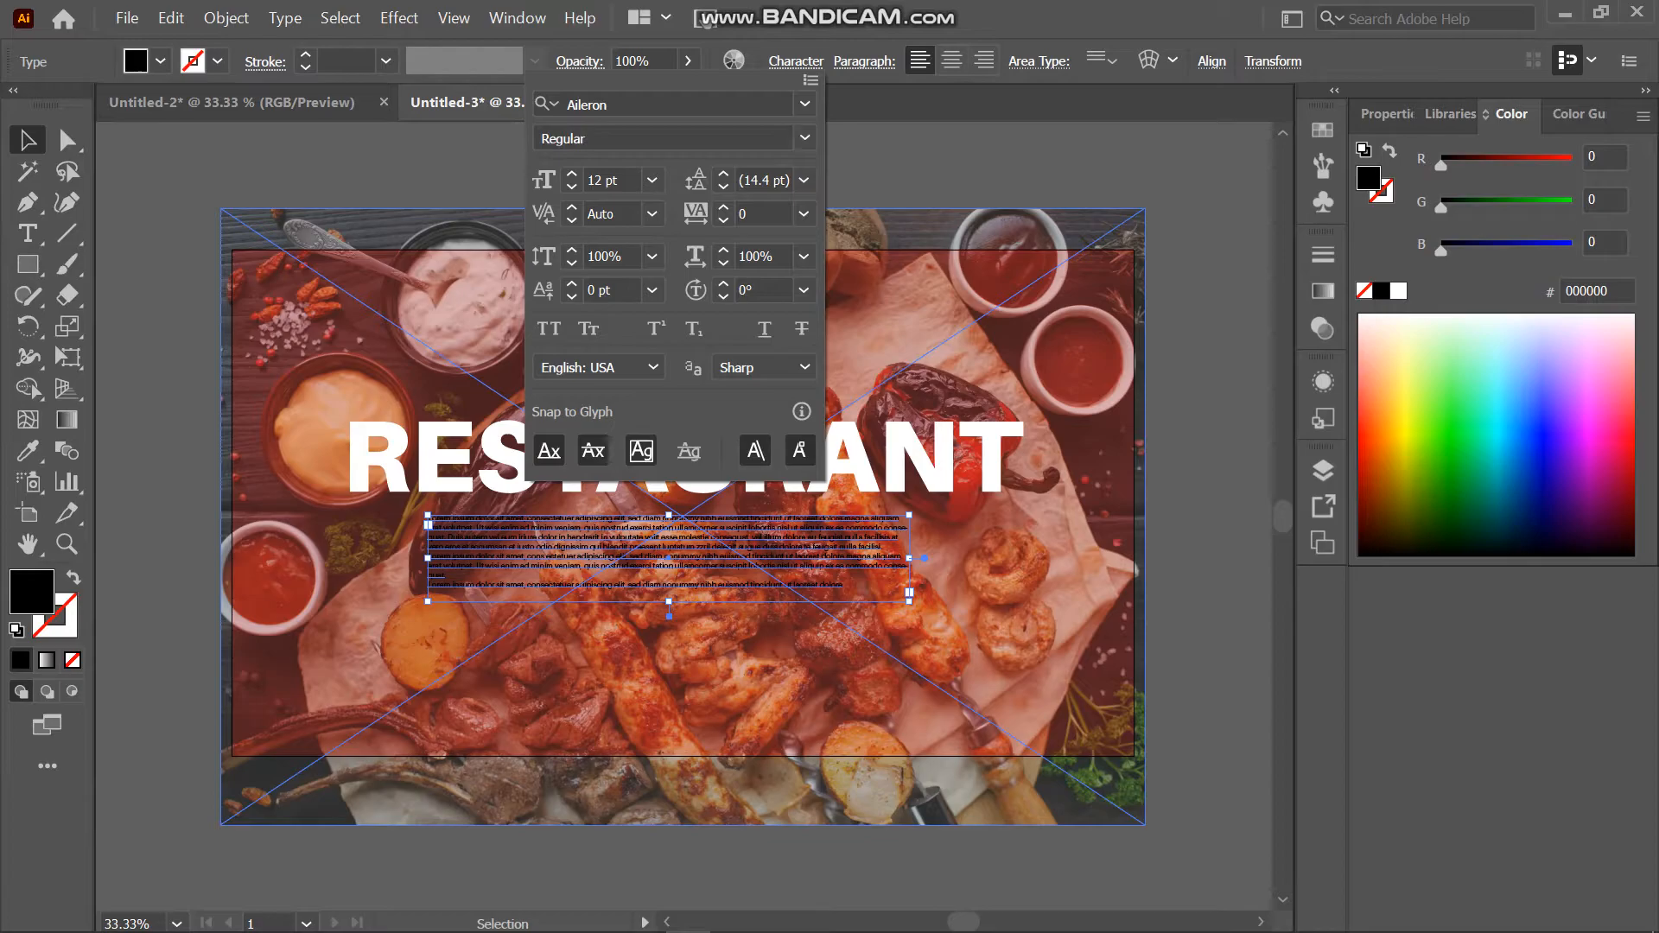
- Set the placeholder paragraph to 27 pt, colour it white and centre-align its lines
{"action": "left_click", "coordinate": [651, 180]}
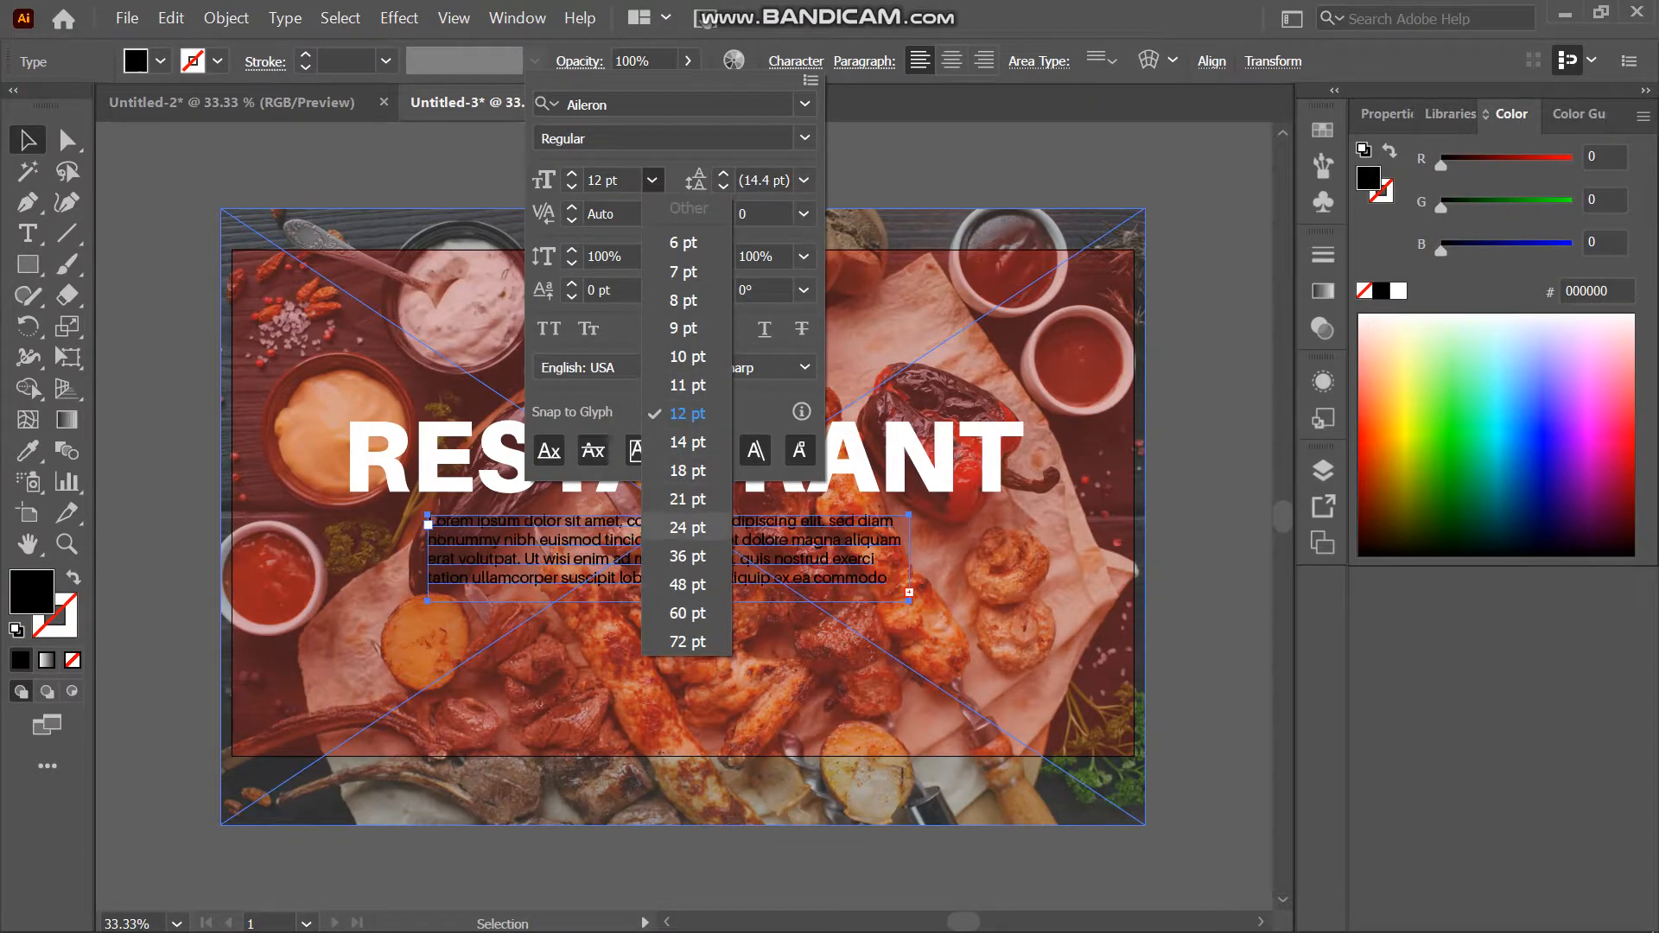
{"action": "left_click", "coordinate": [687, 528]}
{"action": "left_click", "coordinate": [603, 181]}
{"action": "key", "text": "BackSpace"}
{"action": "type", "text": "7"}
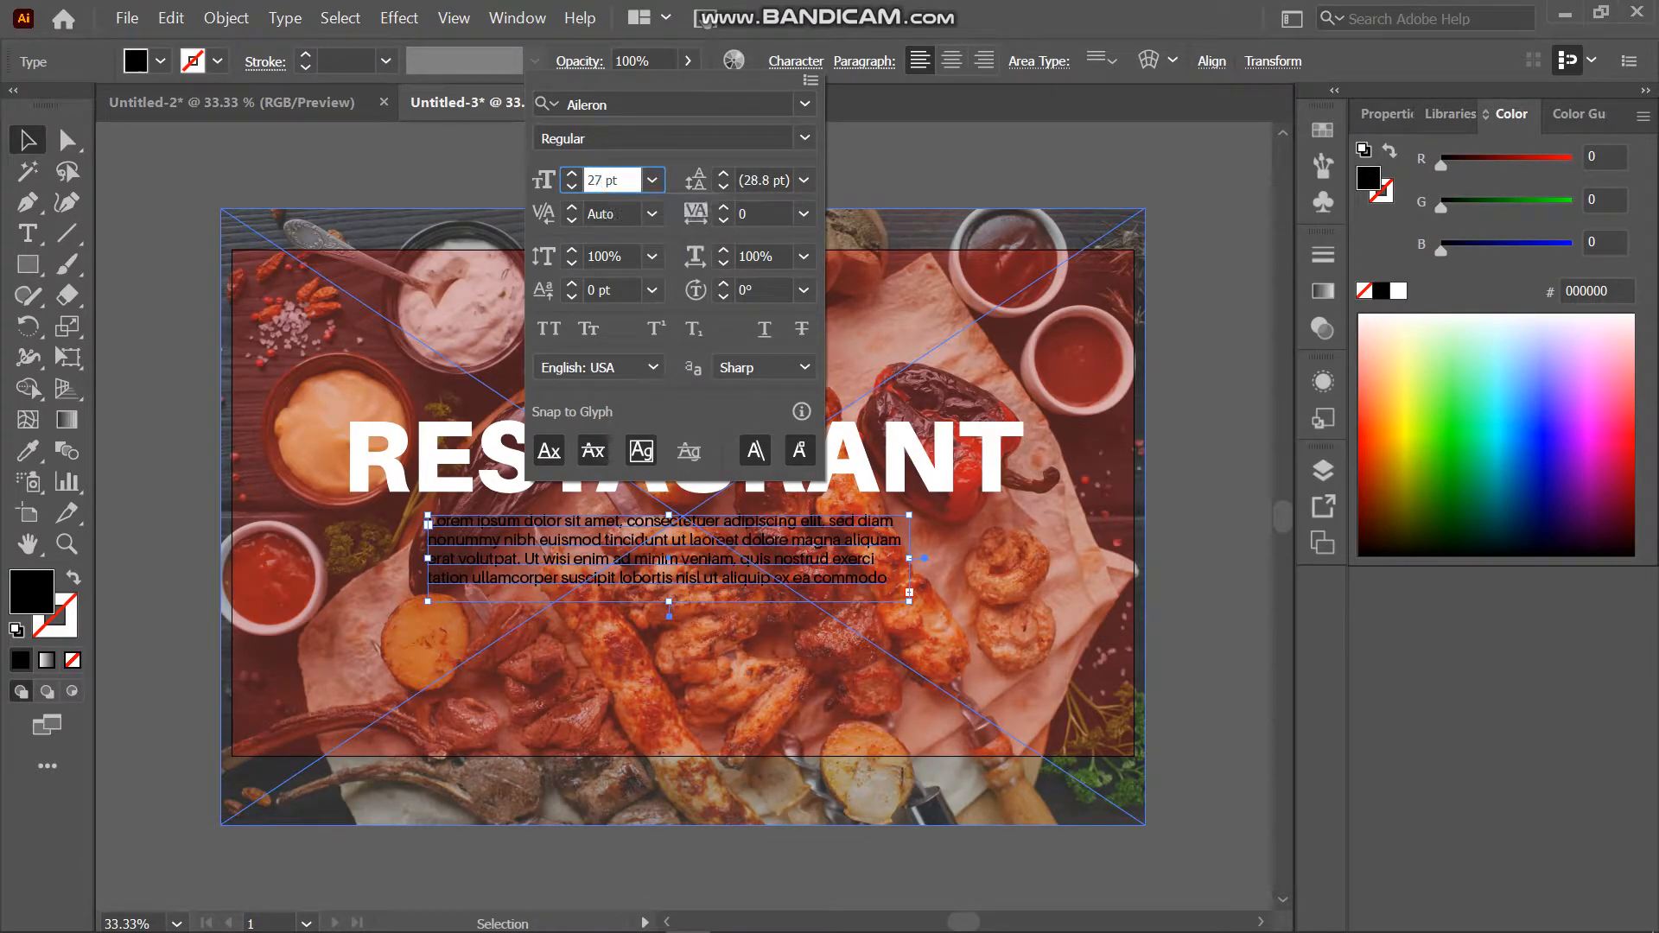
{"action": "key", "text": "Return"}
{"action": "left_click", "coordinate": [1398, 291]}
{"action": "left_click", "coordinate": [951, 61]}
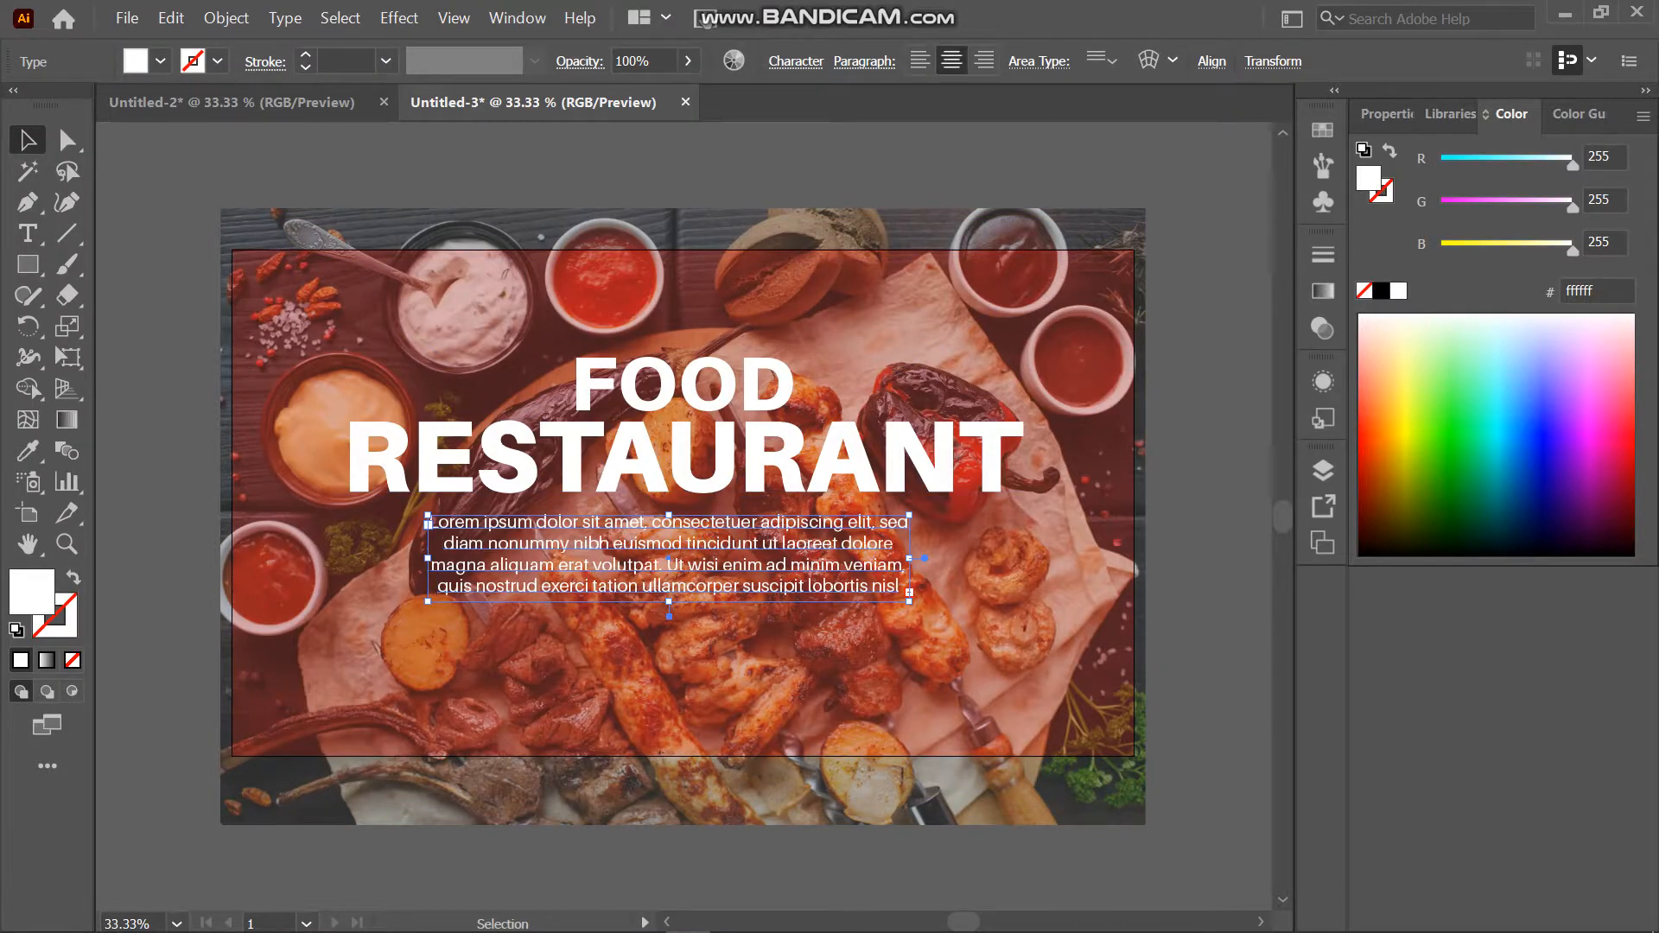
- Move the paragraph closer beneath RESTAURANT and align it to the artboard's horizontal centre
{"action": "left_click_drag", "start_coordinate": [698, 519], "coordinate": [711, 511]}
{"action": "left_click", "coordinate": [1212, 61]}
{"action": "left_click", "coordinate": [998, 134]}
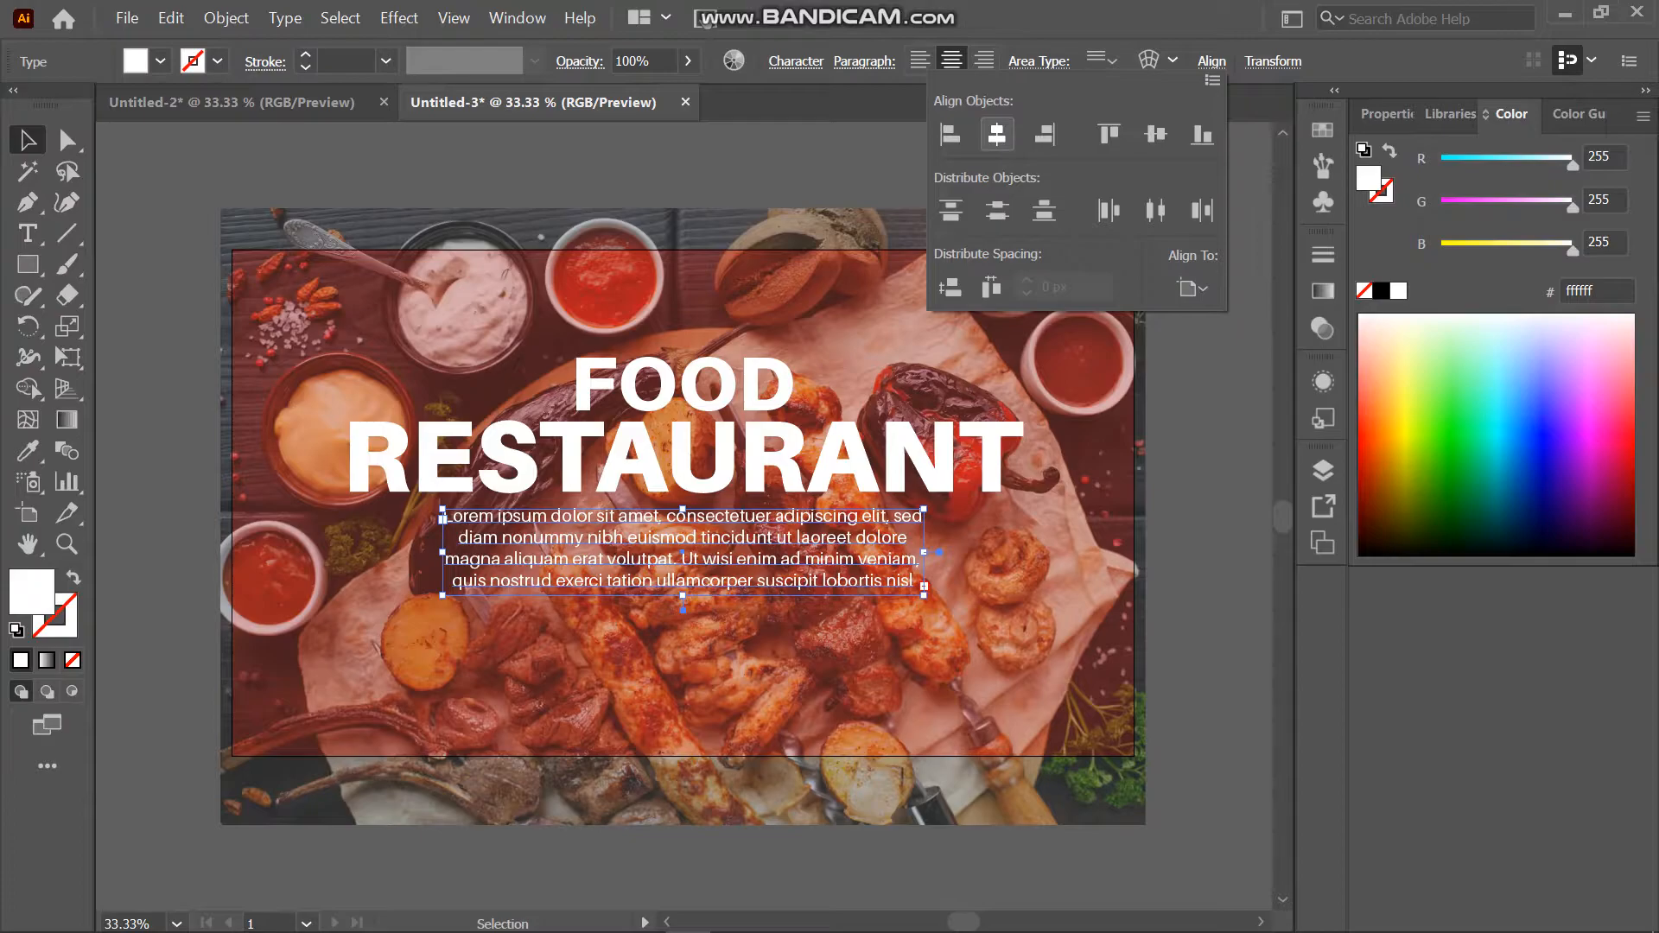
{"action": "left_click", "coordinate": [1213, 380]}
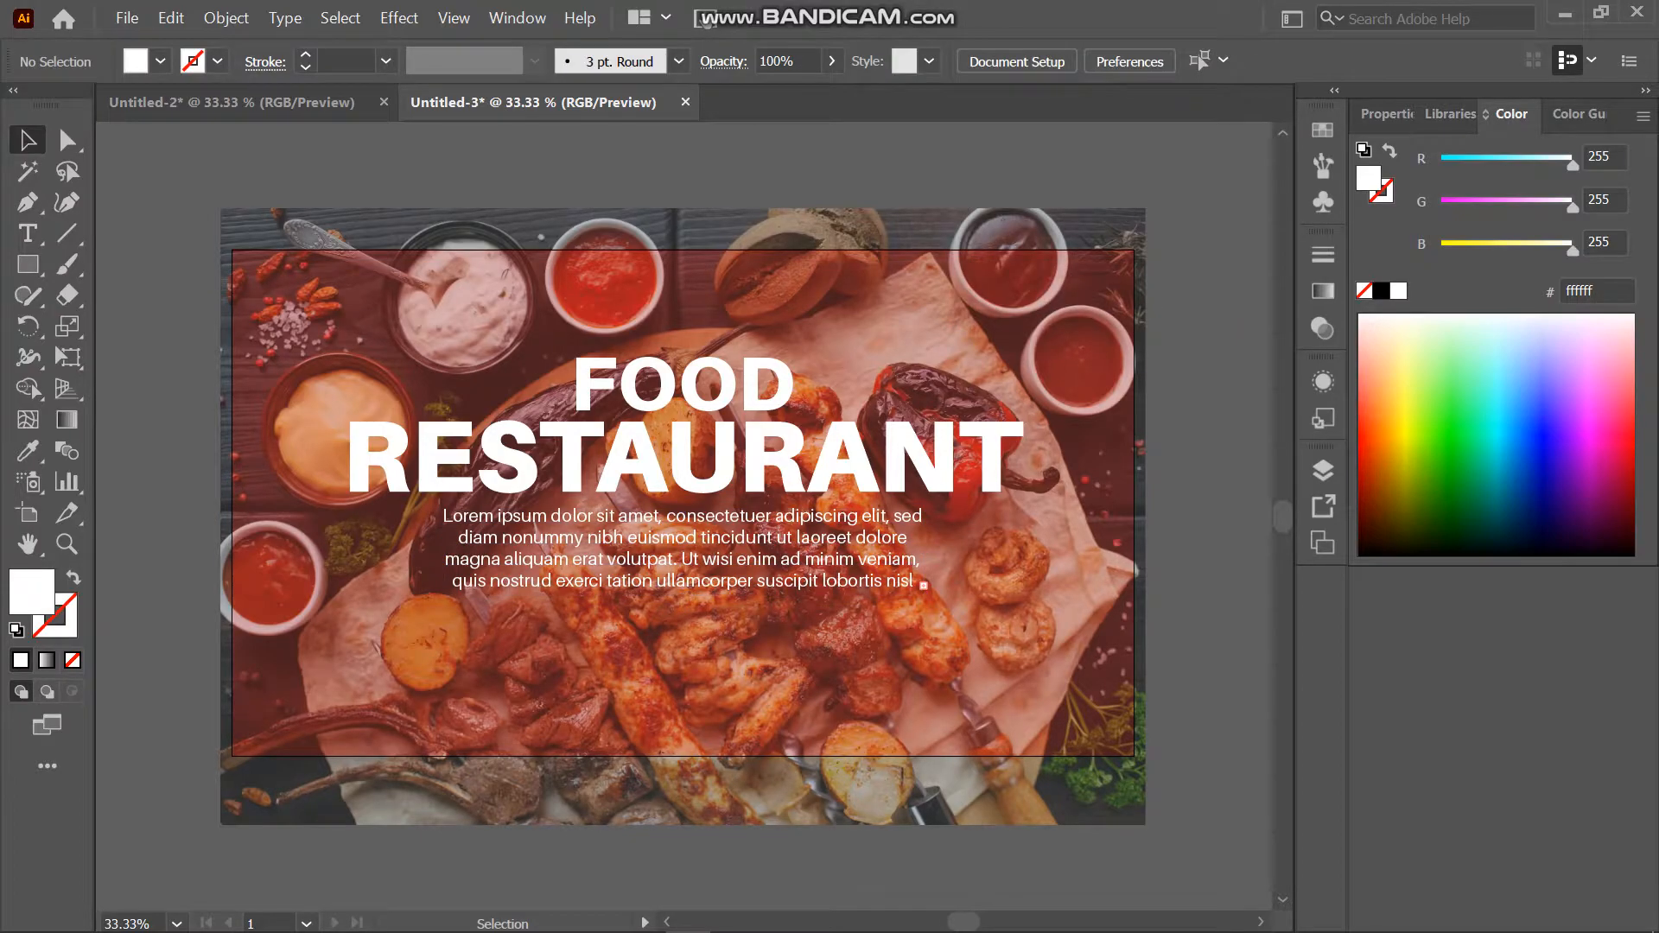
- Draw a white button shape with fully rounded corners below the paragraph and centre it horizontally
{"action": "left_click", "coordinate": [28, 264]}
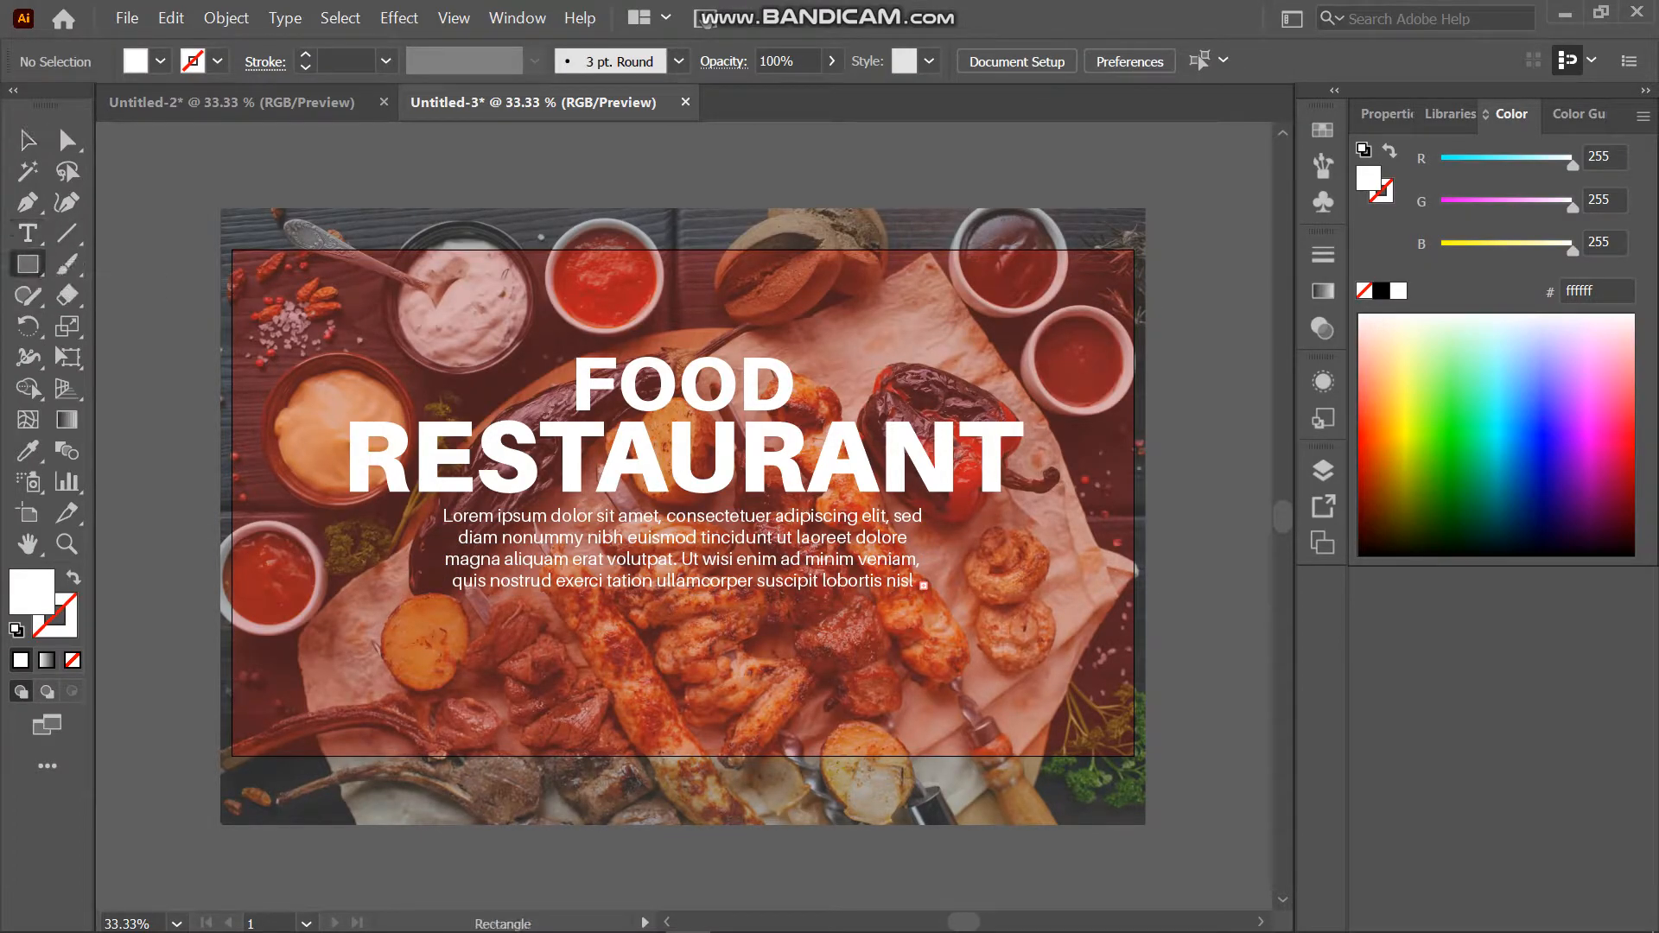
{"action": "mouse_move", "coordinate": [572, 619]}
{"action": "left_mouse_down"}
{"action": "mouse_move", "coordinate": [777, 668]}
{"action": "mouse_move", "coordinate": [772, 622]}
{"action": "mouse_move", "coordinate": [755, 641]}
{"action": "mouse_move", "coordinate": [681, 644]}
{"action": "left_mouse_up"}
{"action": "key", "text": "v"}
{"action": "left_click", "coordinate": [804, 644]}
{"action": "left_click", "coordinate": [1023, 60]}
{"action": "left_click", "coordinate": [807, 134]}
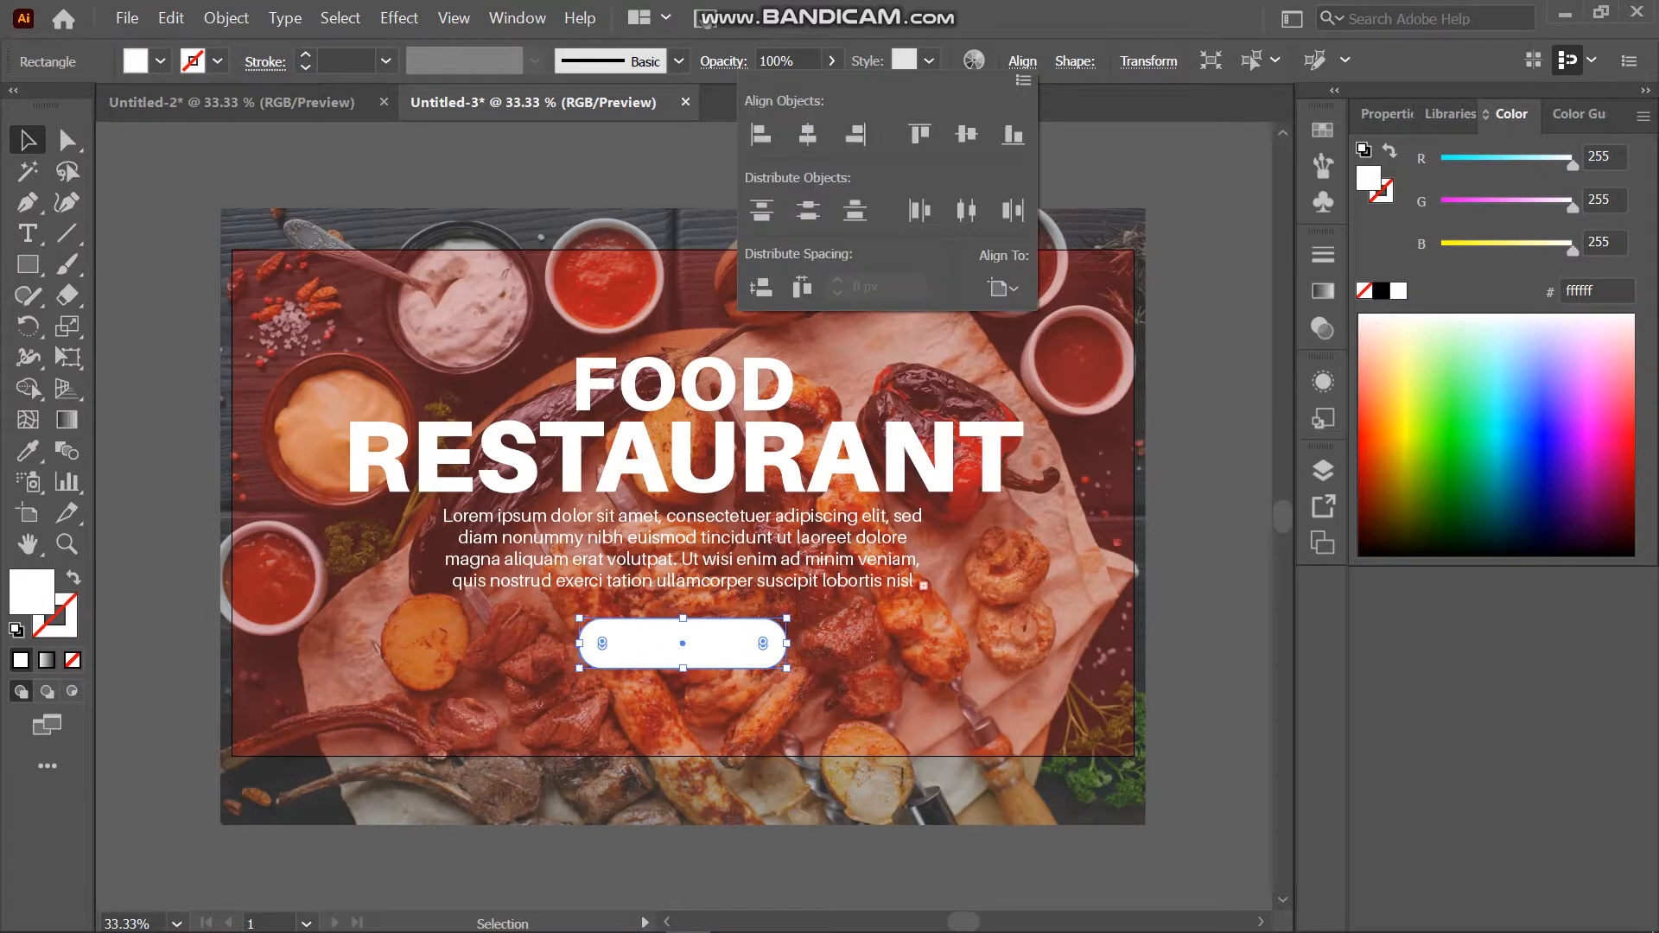
{"action": "left_click", "coordinate": [164, 363]}
{"action": "left_click", "coordinate": [165, 363]}
- Add the text ORDER NOW on the white button in Aileron Bold, enlarged to suit the button
{"action": "left_click", "coordinate": [27, 234]}
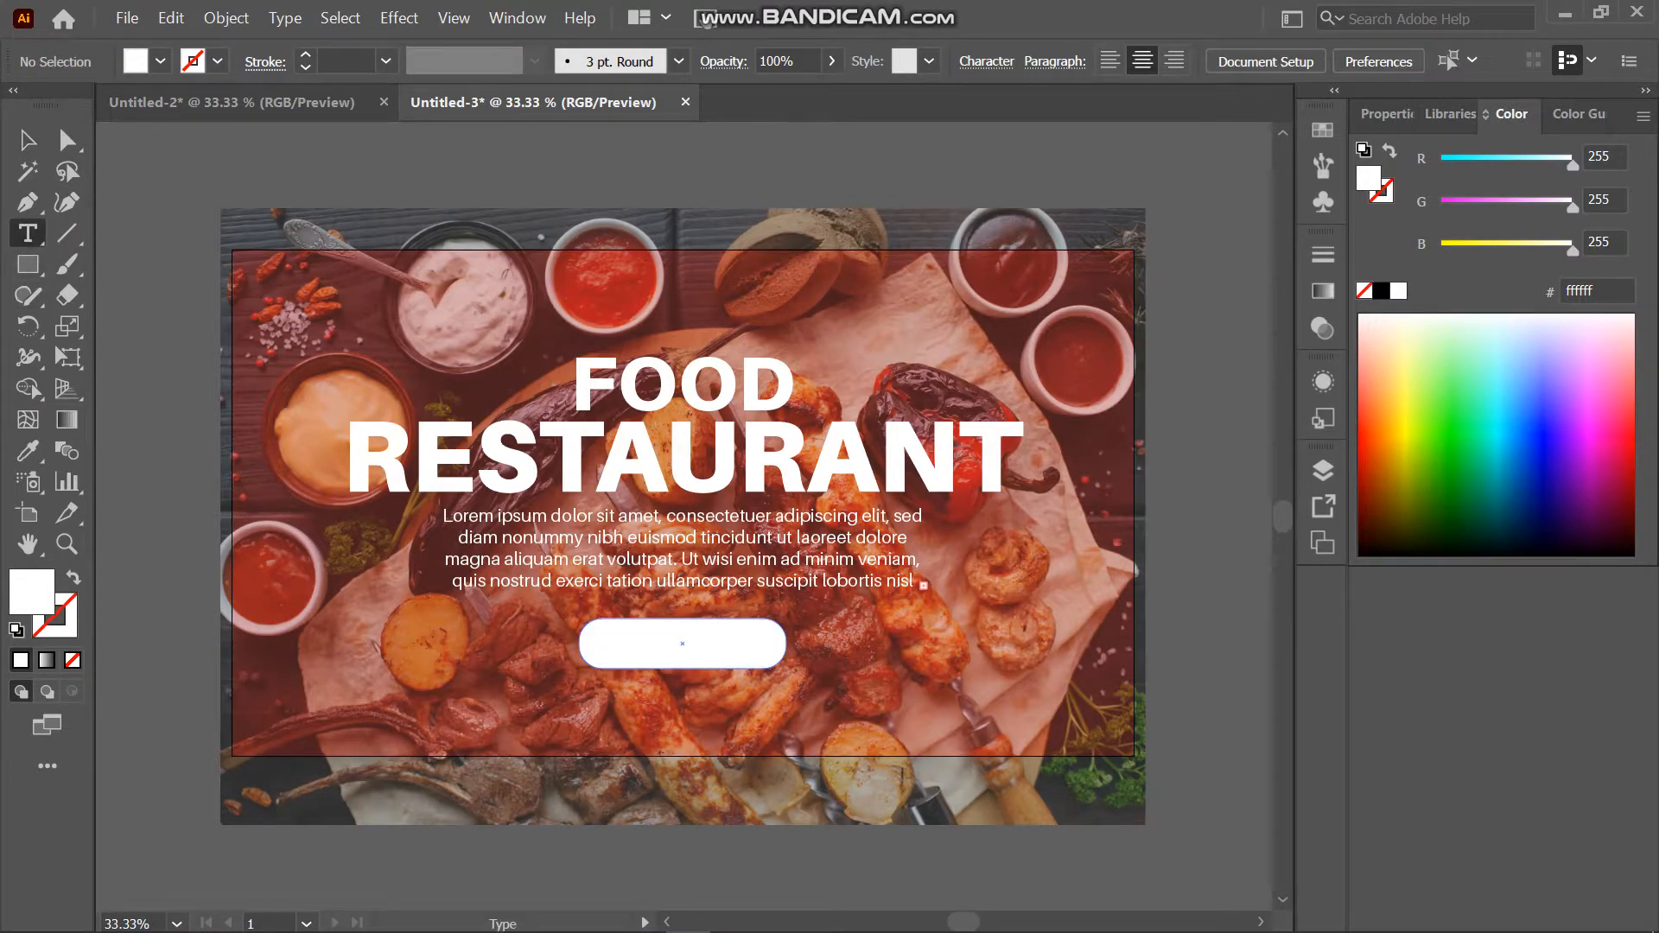
{"action": "left_click", "coordinate": [682, 644]}
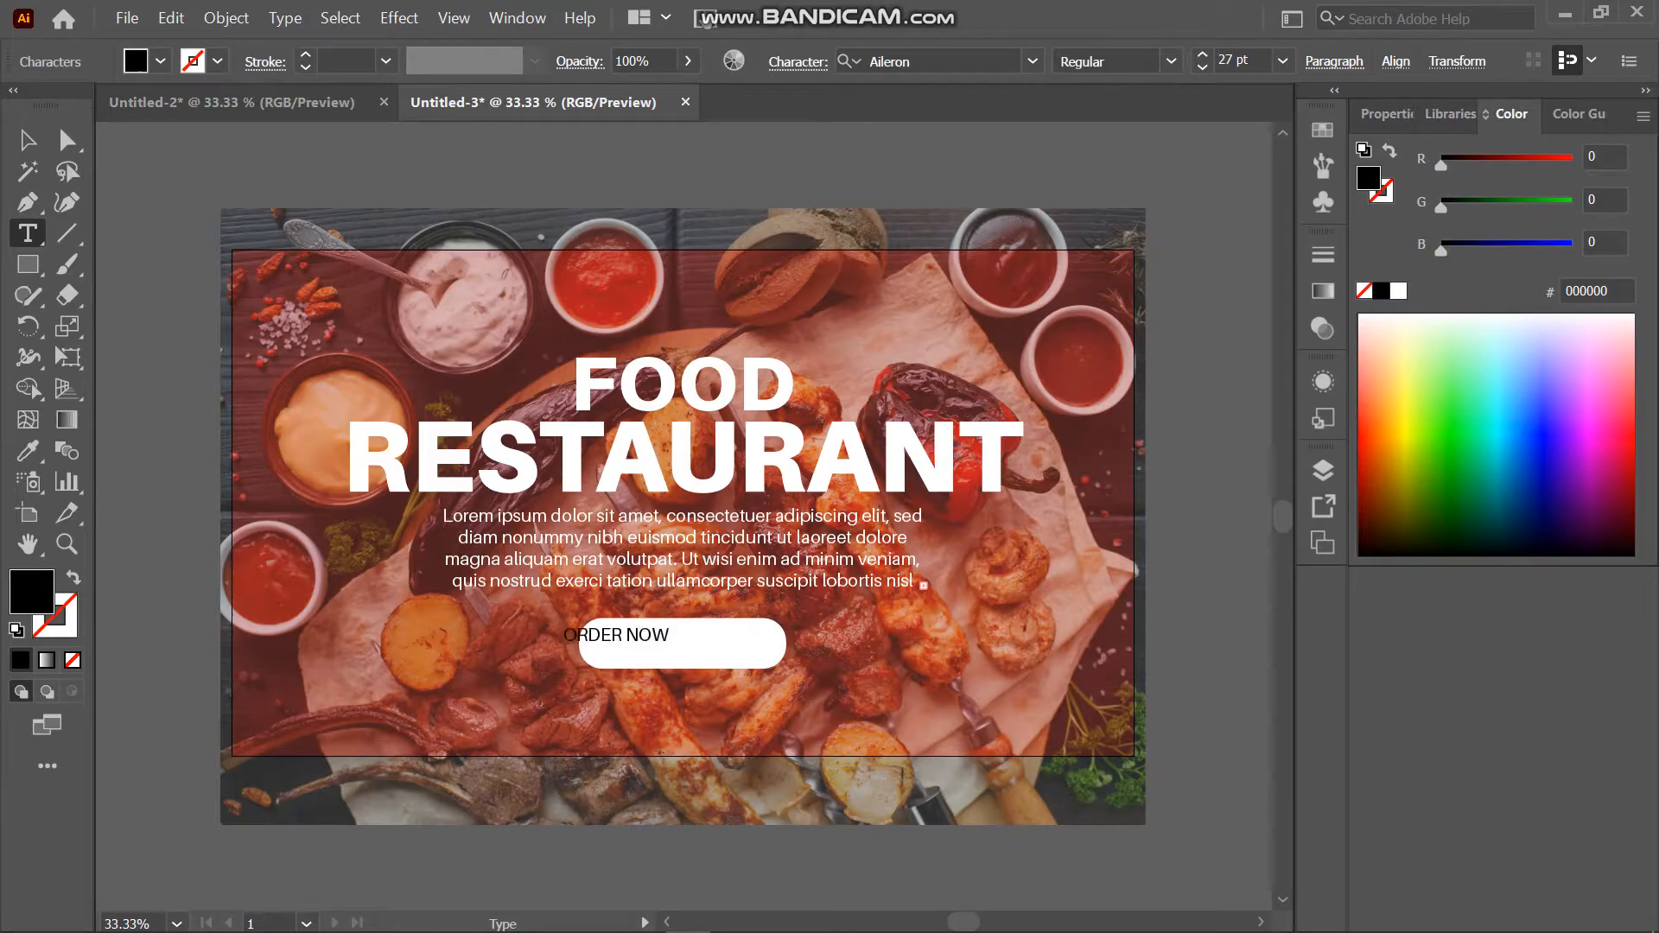
{"action": "key", "text": "Escape"}
{"action": "left_click", "coordinate": [796, 60]}
{"action": "left_click", "coordinate": [805, 137]}
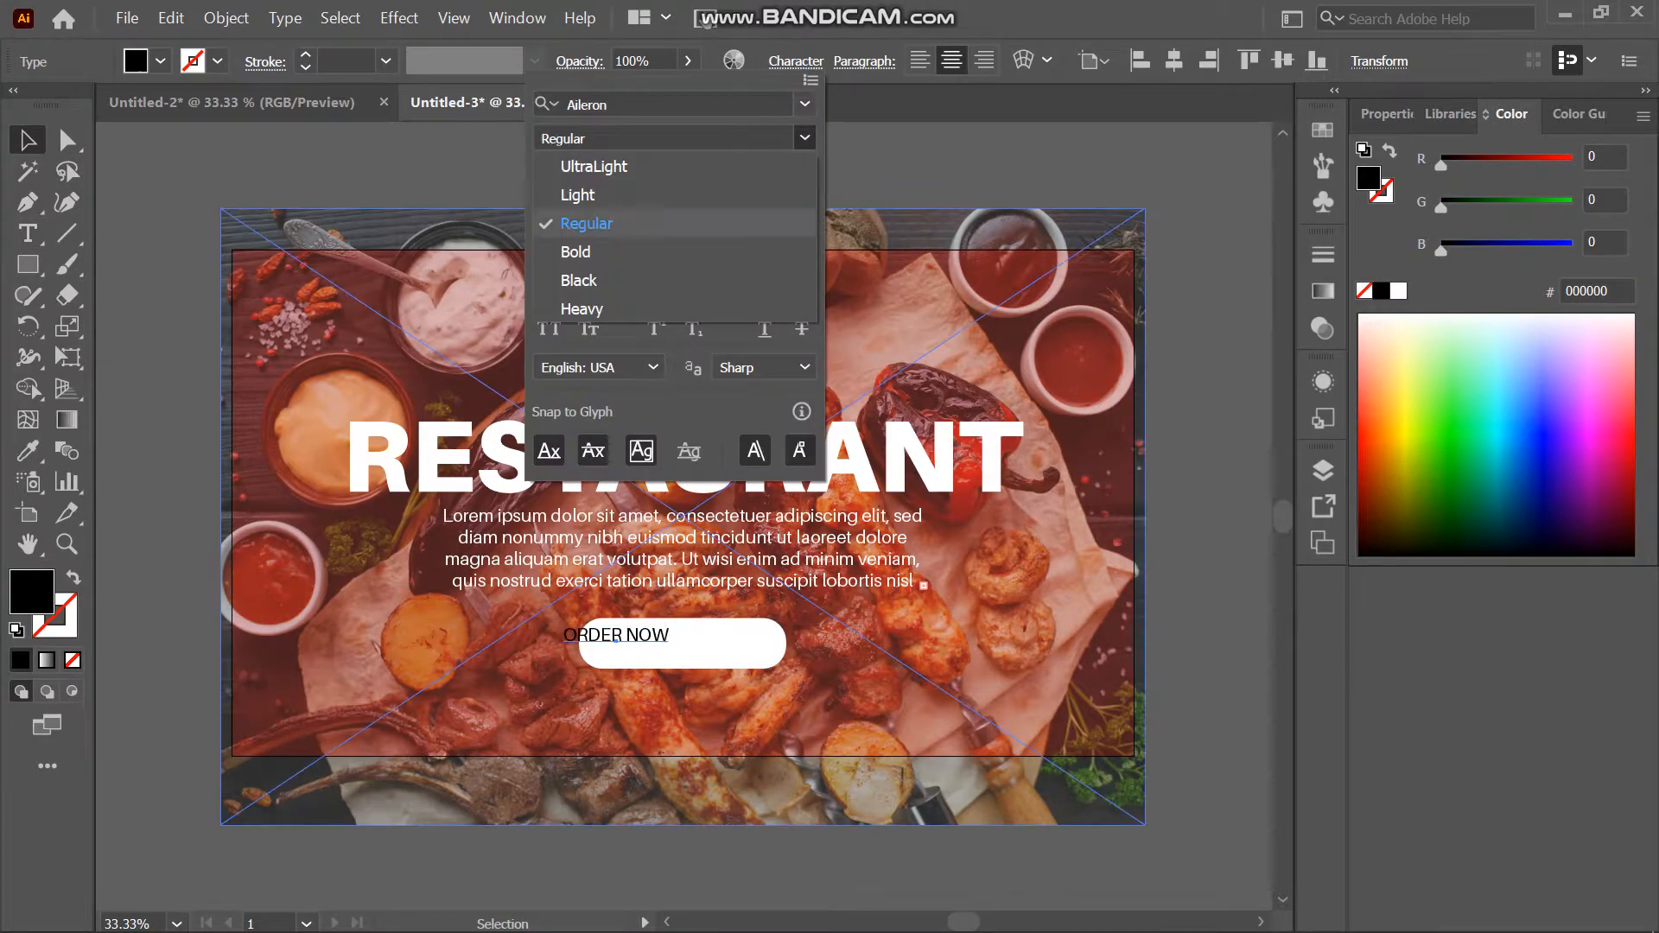
{"action": "left_click", "coordinate": [575, 251]}
{"action": "left_click_drag", "start_coordinate": [669, 638], "coordinate": [734, 646]}
- Align the ORDER NOW text and the white button to each other's vertical centre, relative to the selection
{"action": "left_click", "coordinate": [735, 646], "text": "shift"}
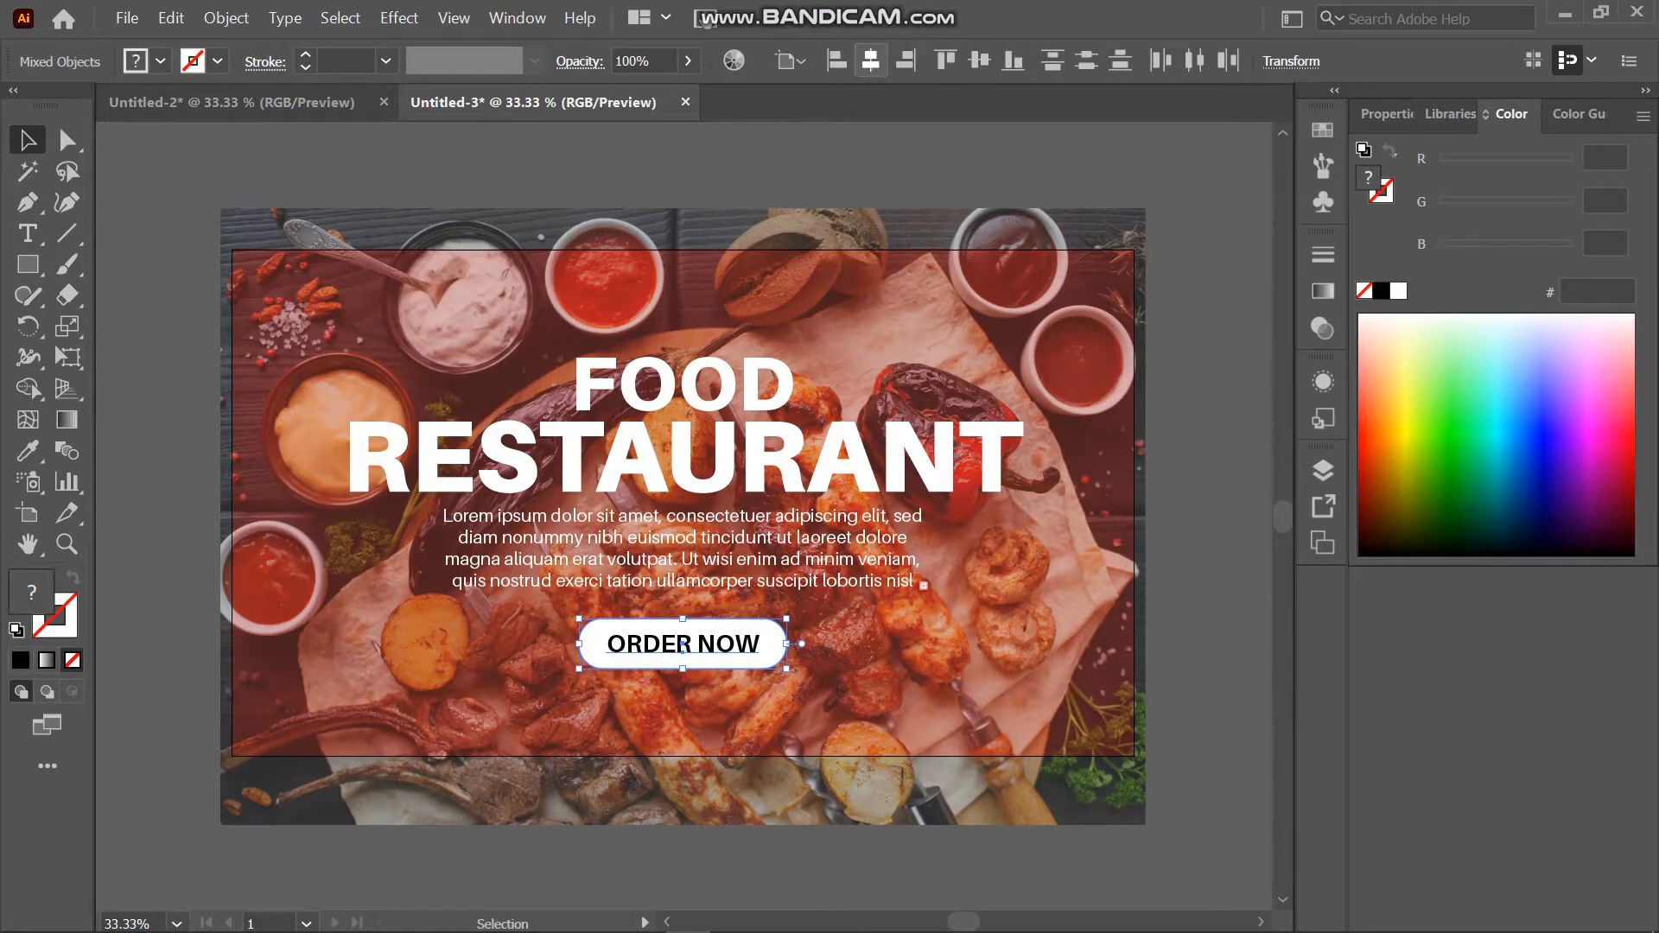
{"action": "left_click", "coordinate": [979, 60]}
{"action": "key", "text": "ctrl+z"}
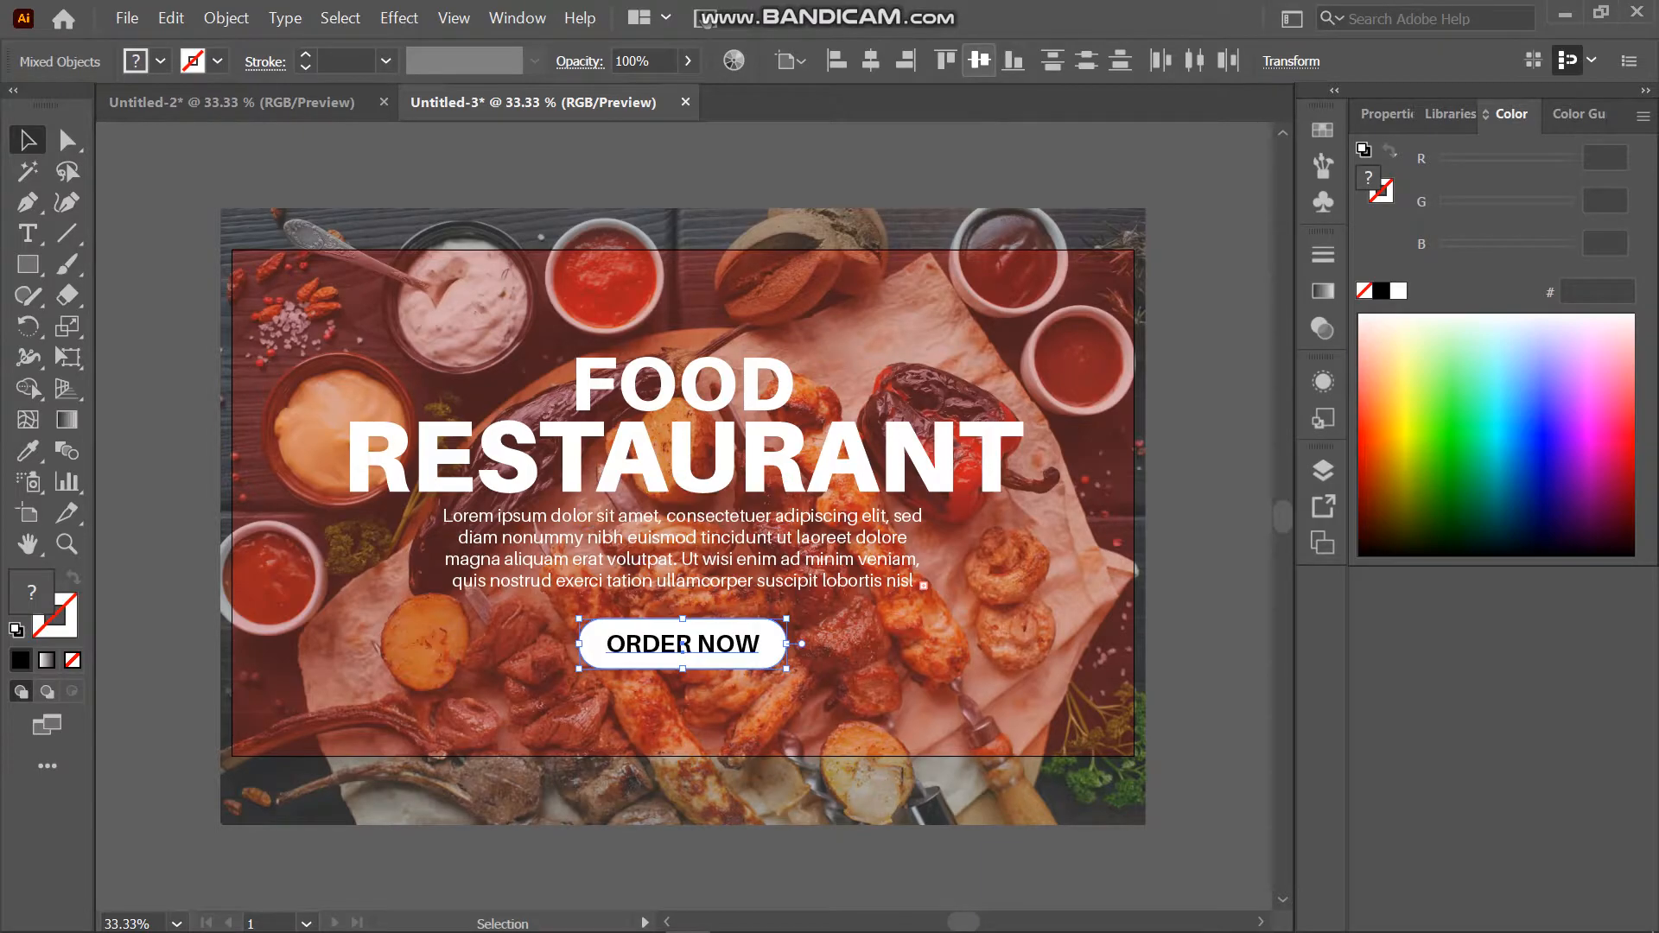
{"action": "left_click", "coordinate": [789, 61]}
{"action": "left_click", "coordinate": [856, 90]}
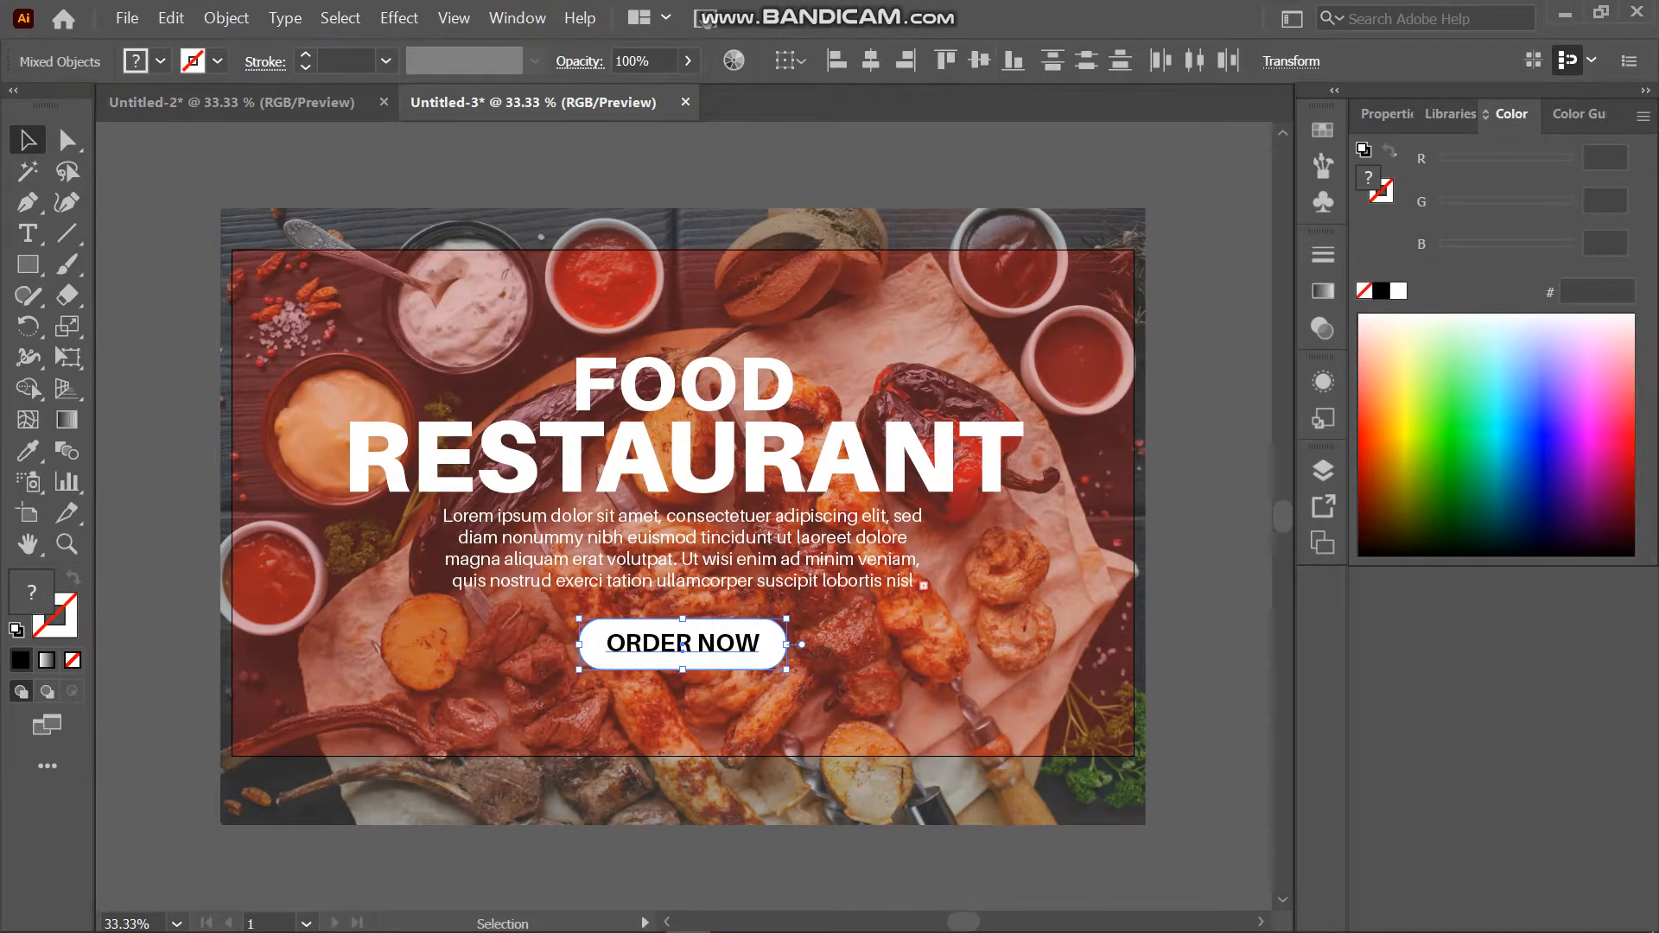
- Colour the ORDER NOW text dark red with RGB values 137, 7, 7
{"action": "left_click", "coordinate": [633, 616]}
{"action": "left_click", "coordinate": [635, 642]}
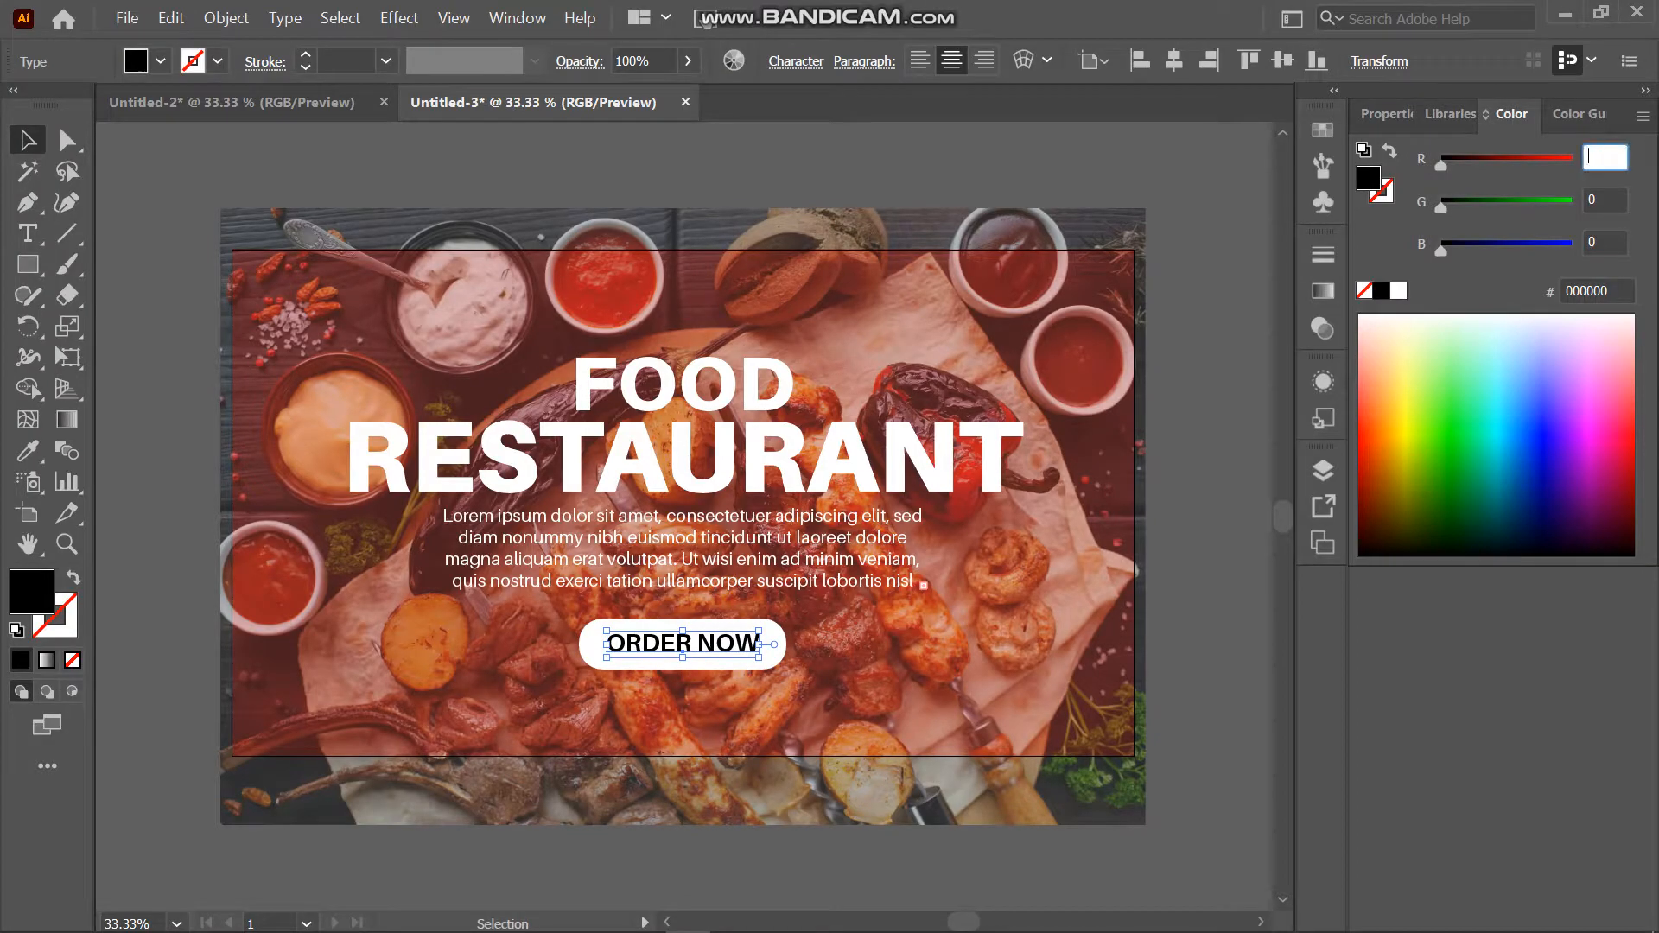
{"action": "key", "text": "Tab"}
{"action": "key", "text": "Tab"}
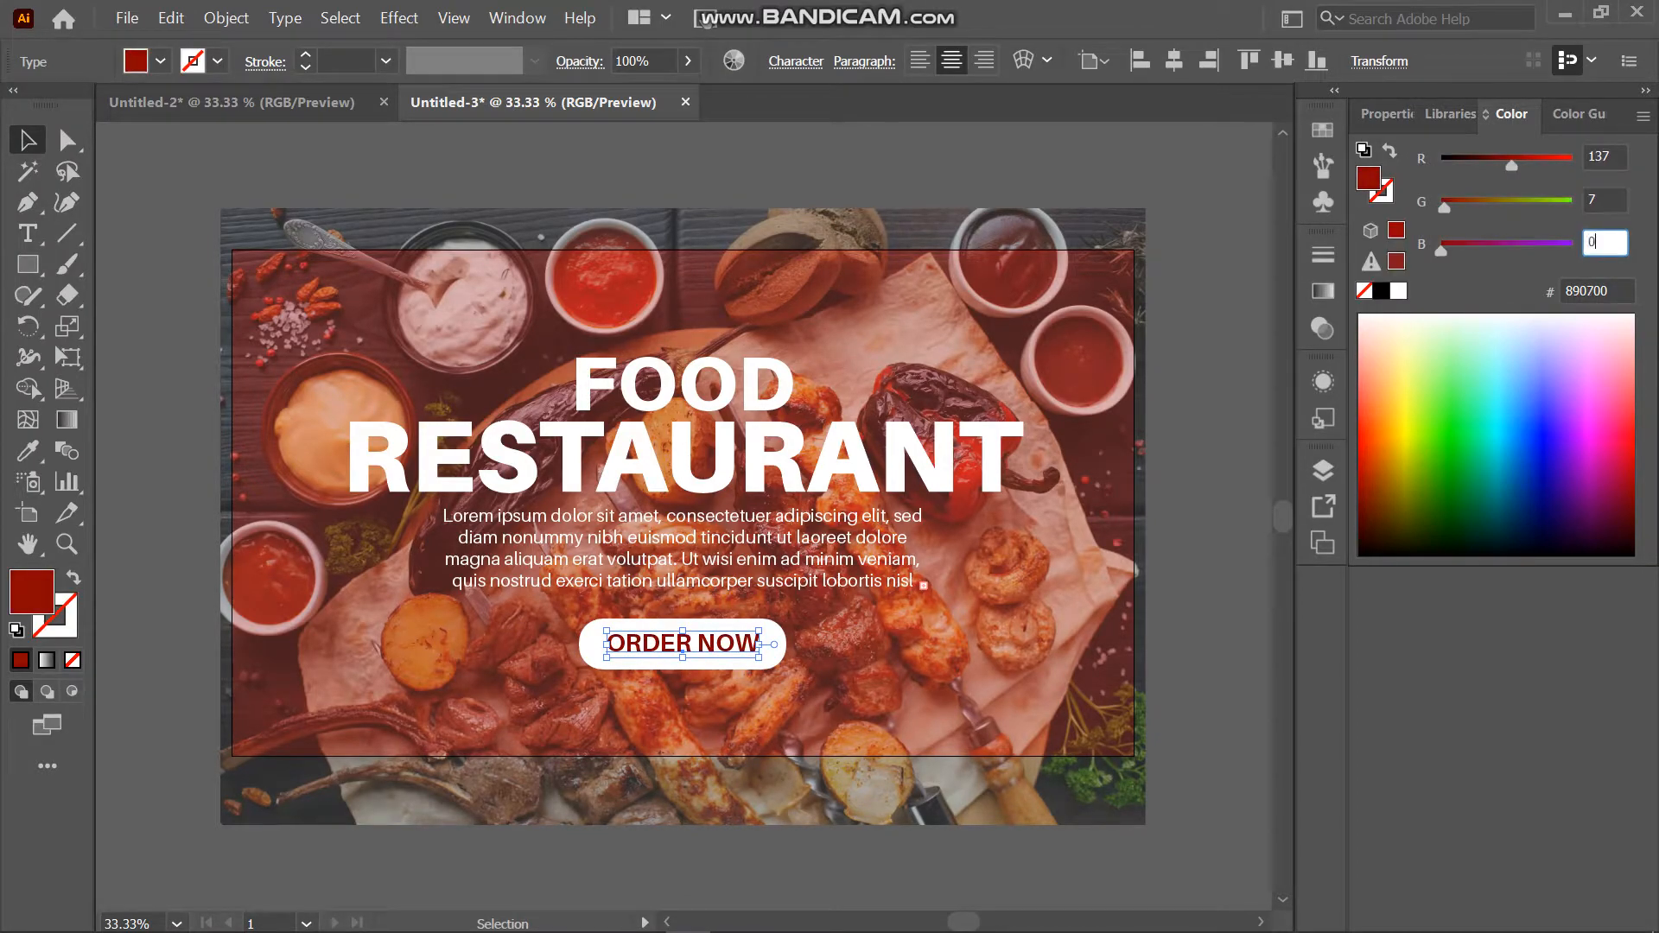
{"action": "left_click", "coordinate": [1206, 519]}
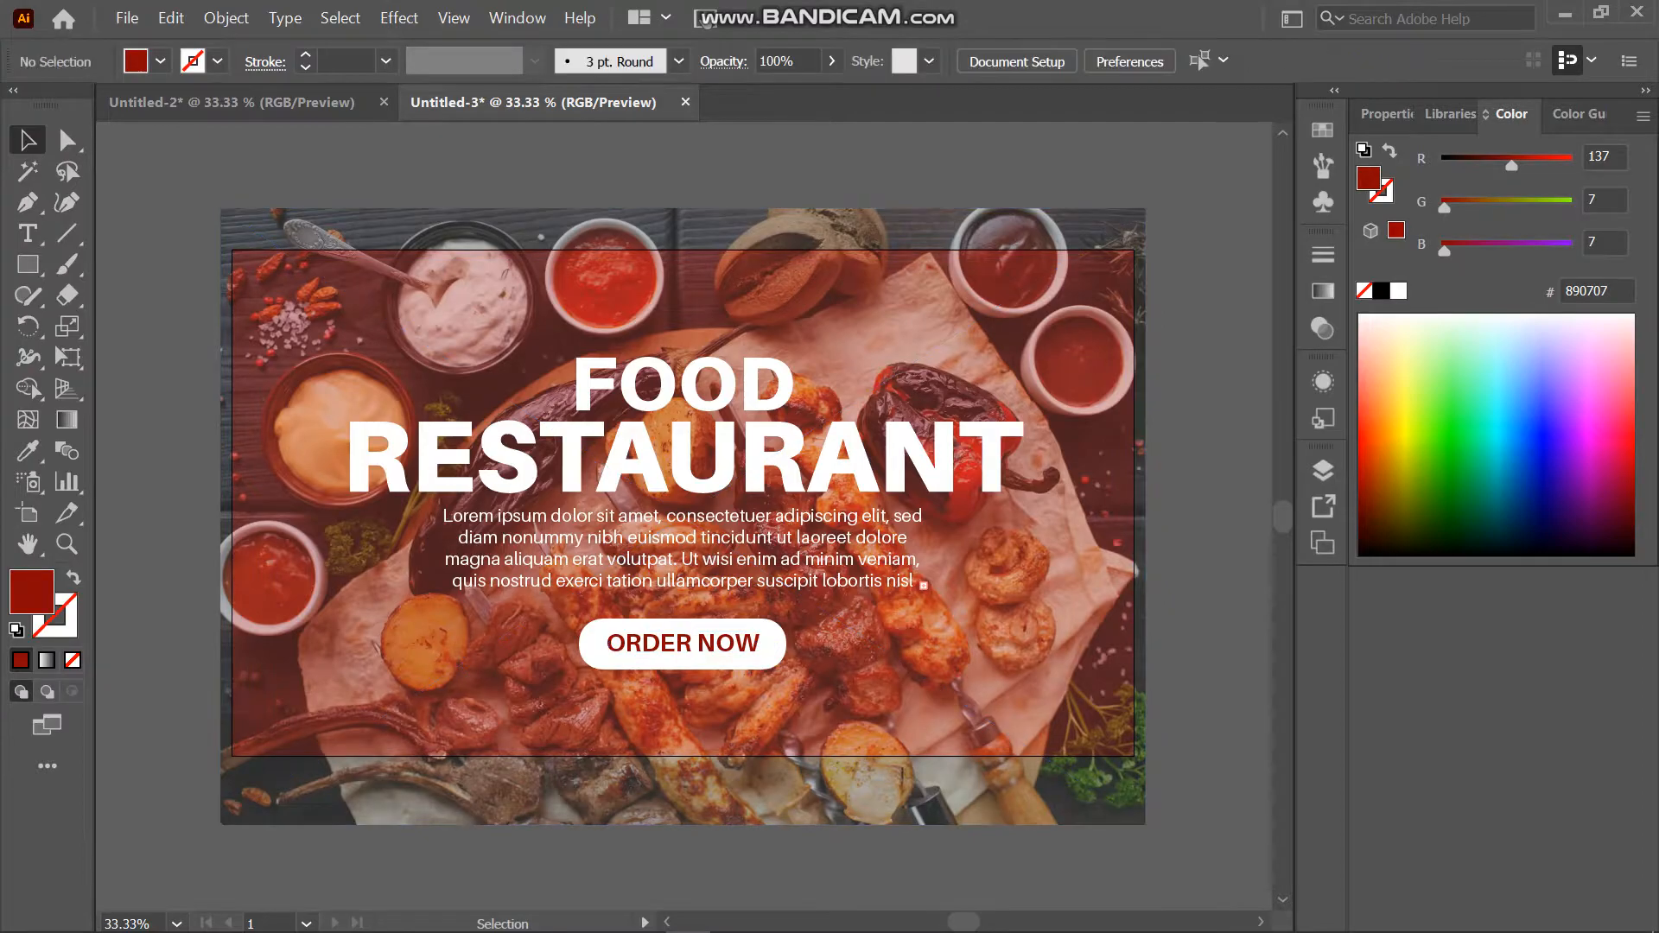
- Group the ORDER NOW text with its button and place the group slightly lower beneath the paragraph
{"action": "left_click", "coordinate": [673, 645]}
{"action": "left_click", "coordinate": [745, 650]}
{"action": "left_click_drag", "start_coordinate": [745, 650], "coordinate": [741, 640]}
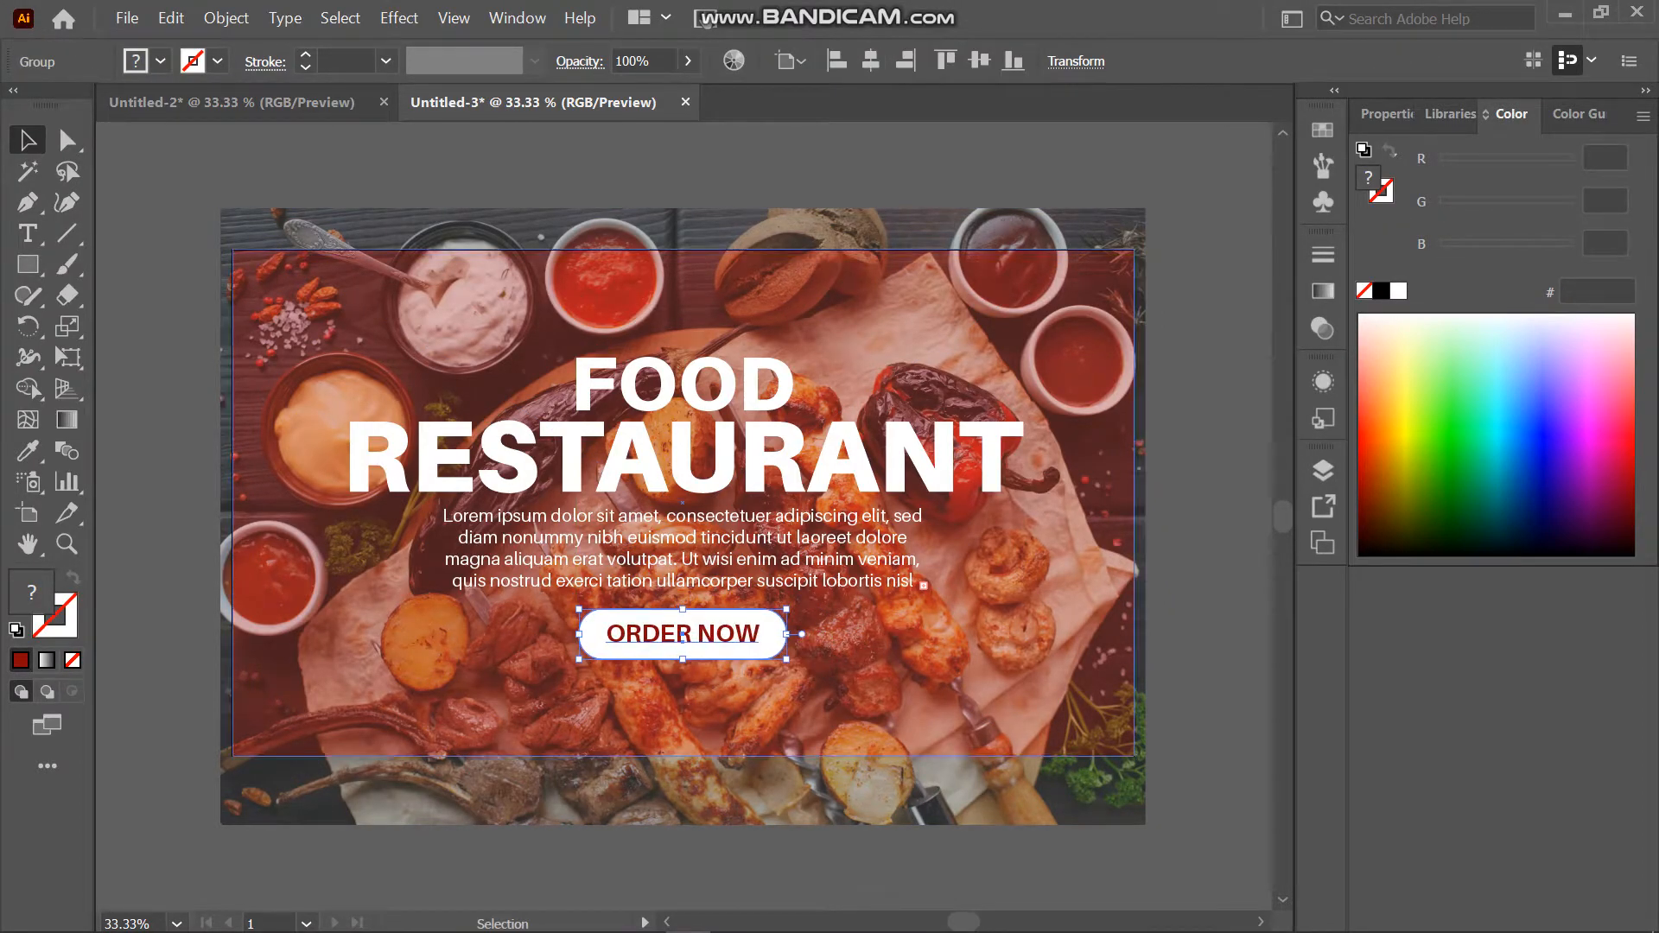
{"action": "left_click", "coordinate": [723, 635], "text": "shift"}
{"action": "left_click_drag", "start_coordinate": [723, 635], "coordinate": [722, 654]}
- Draw a white header bar, about 1366 px wide, across the full top edge of the artboard
{"action": "left_click", "coordinate": [27, 264]}
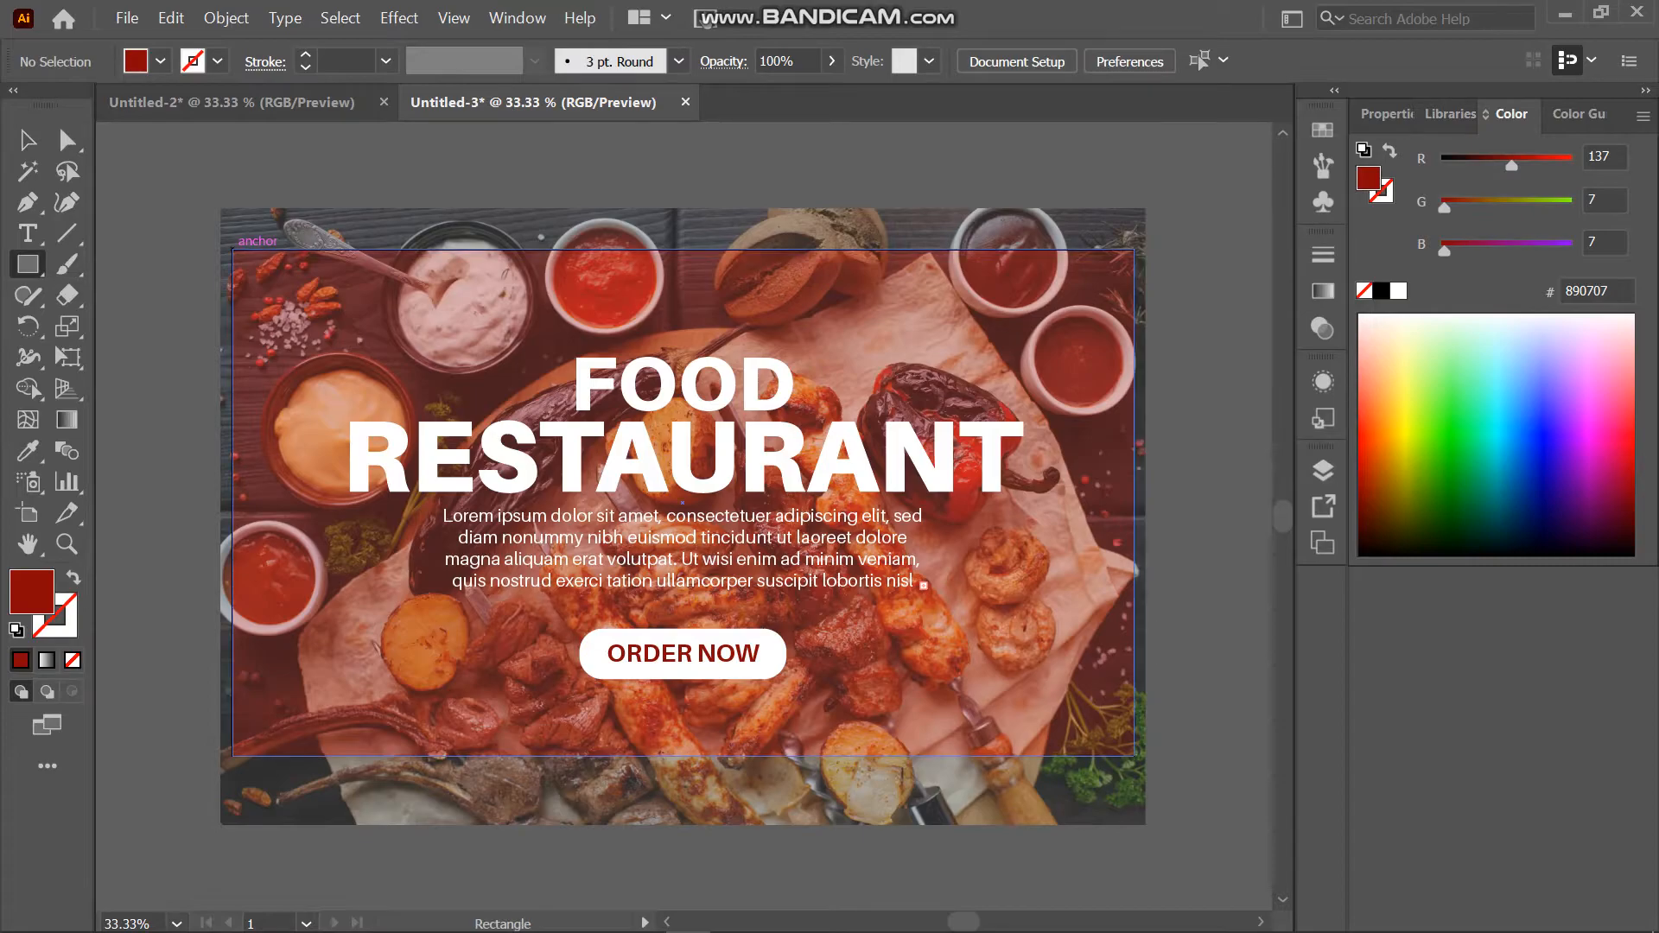
{"action": "left_click_drag", "start_coordinate": [232, 250], "coordinate": [1134, 312]}
{"action": "left_click", "coordinate": [1398, 292]}
{"action": "left_click", "coordinate": [27, 140]}
{"action": "left_click", "coordinate": [169, 216]}
{"action": "left_click", "coordinate": [346, 281]}
{"action": "key", "text": "ctrl+plus"}
{"action": "key", "text": "ctrl+plus"}
{"action": "key", "text": "ctrl+plus"}
{"action": "key", "text": "ctrl+plus"}
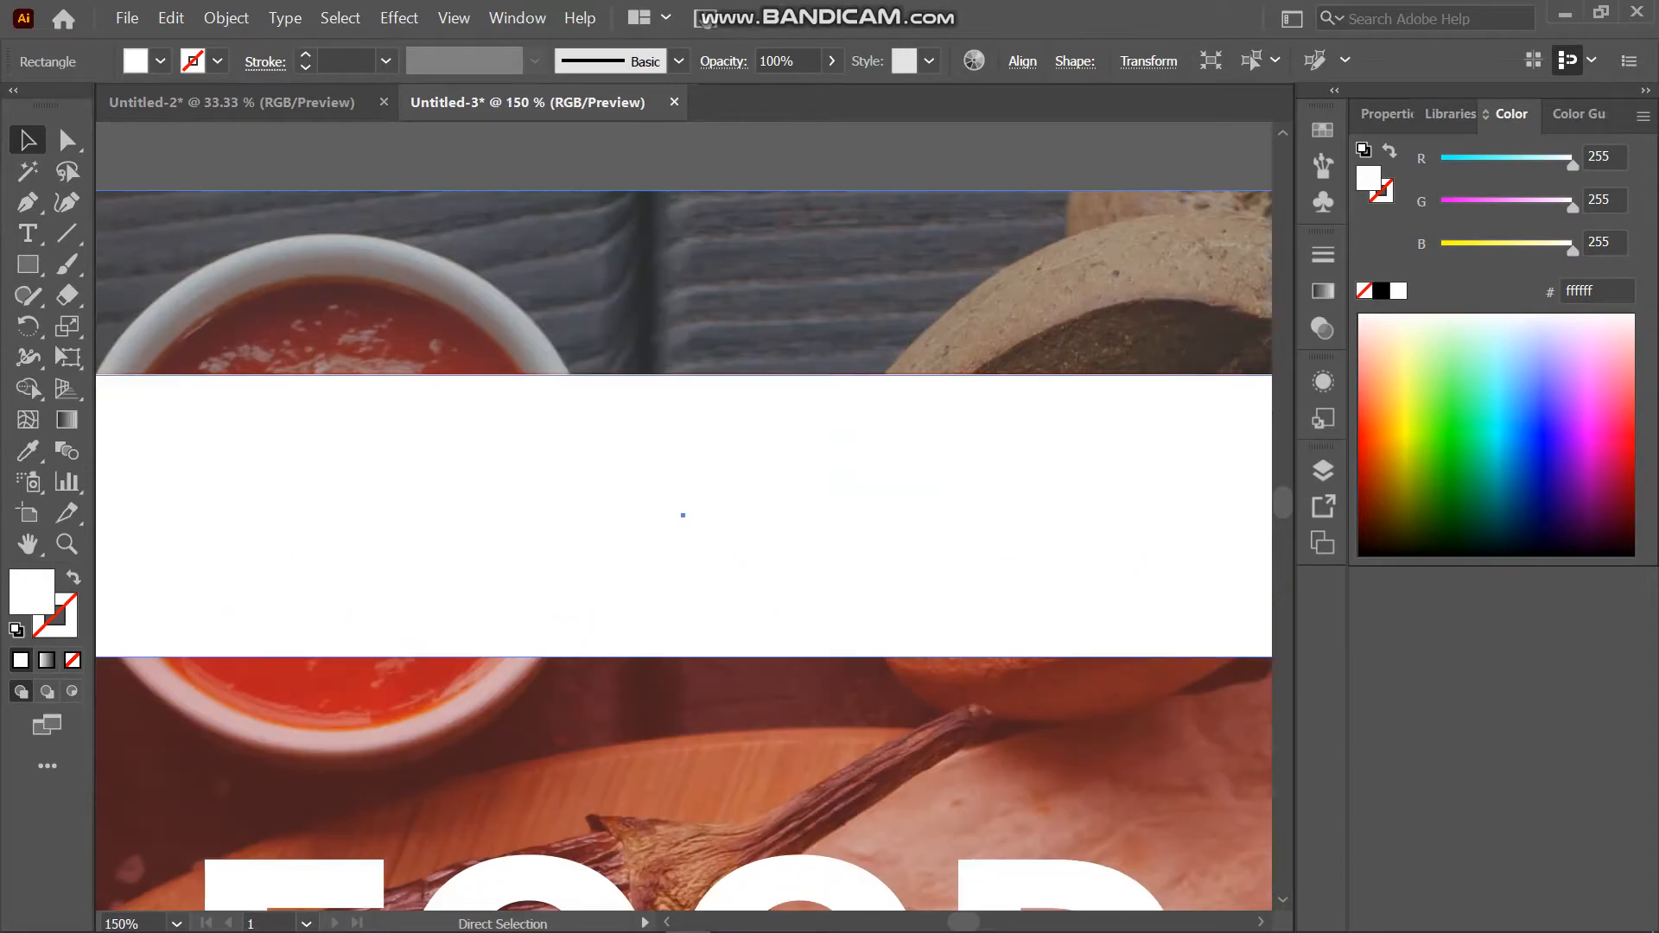
{"action": "key", "text": "ctrl+minus"}
{"action": "key", "text": "ctrl+minus"}
{"action": "key", "text": "ctrl+minus"}
{"action": "key", "text": "ctrl+minus"}
{"action": "scroll", "coordinate": [683, 561], "scroll_direction": "down", "scroll_amount": 3}
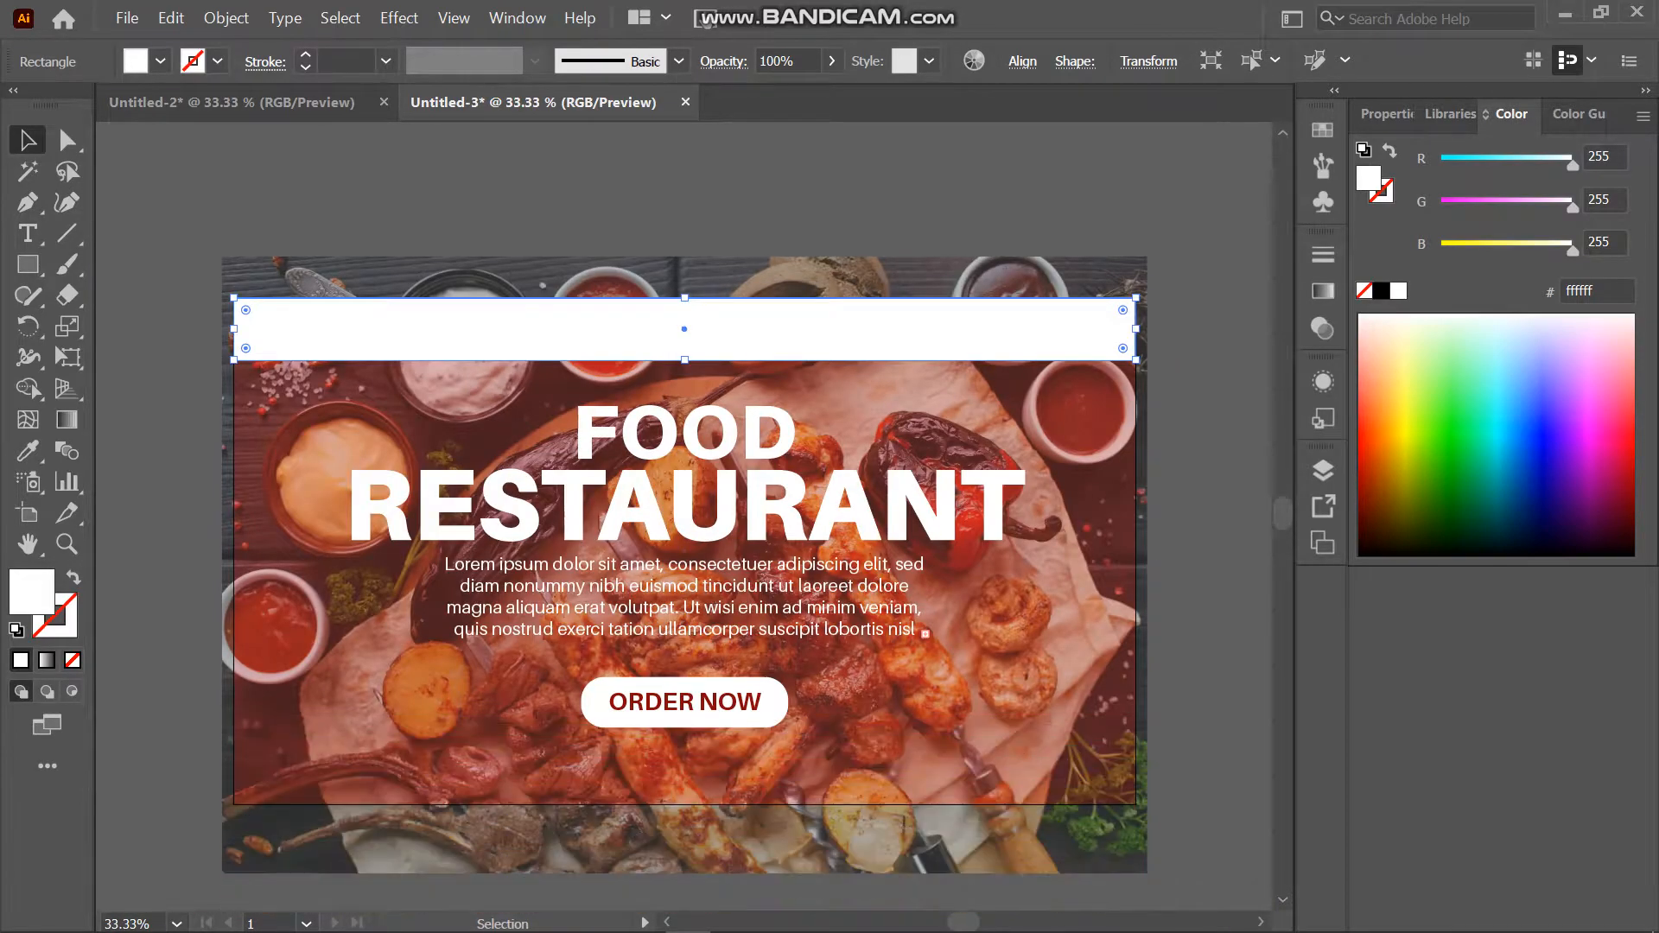
- Add the text HOME on the white header bar and enlarge it
{"action": "key", "text": "ctrl+shift+a"}
{"action": "key", "text": "t"}
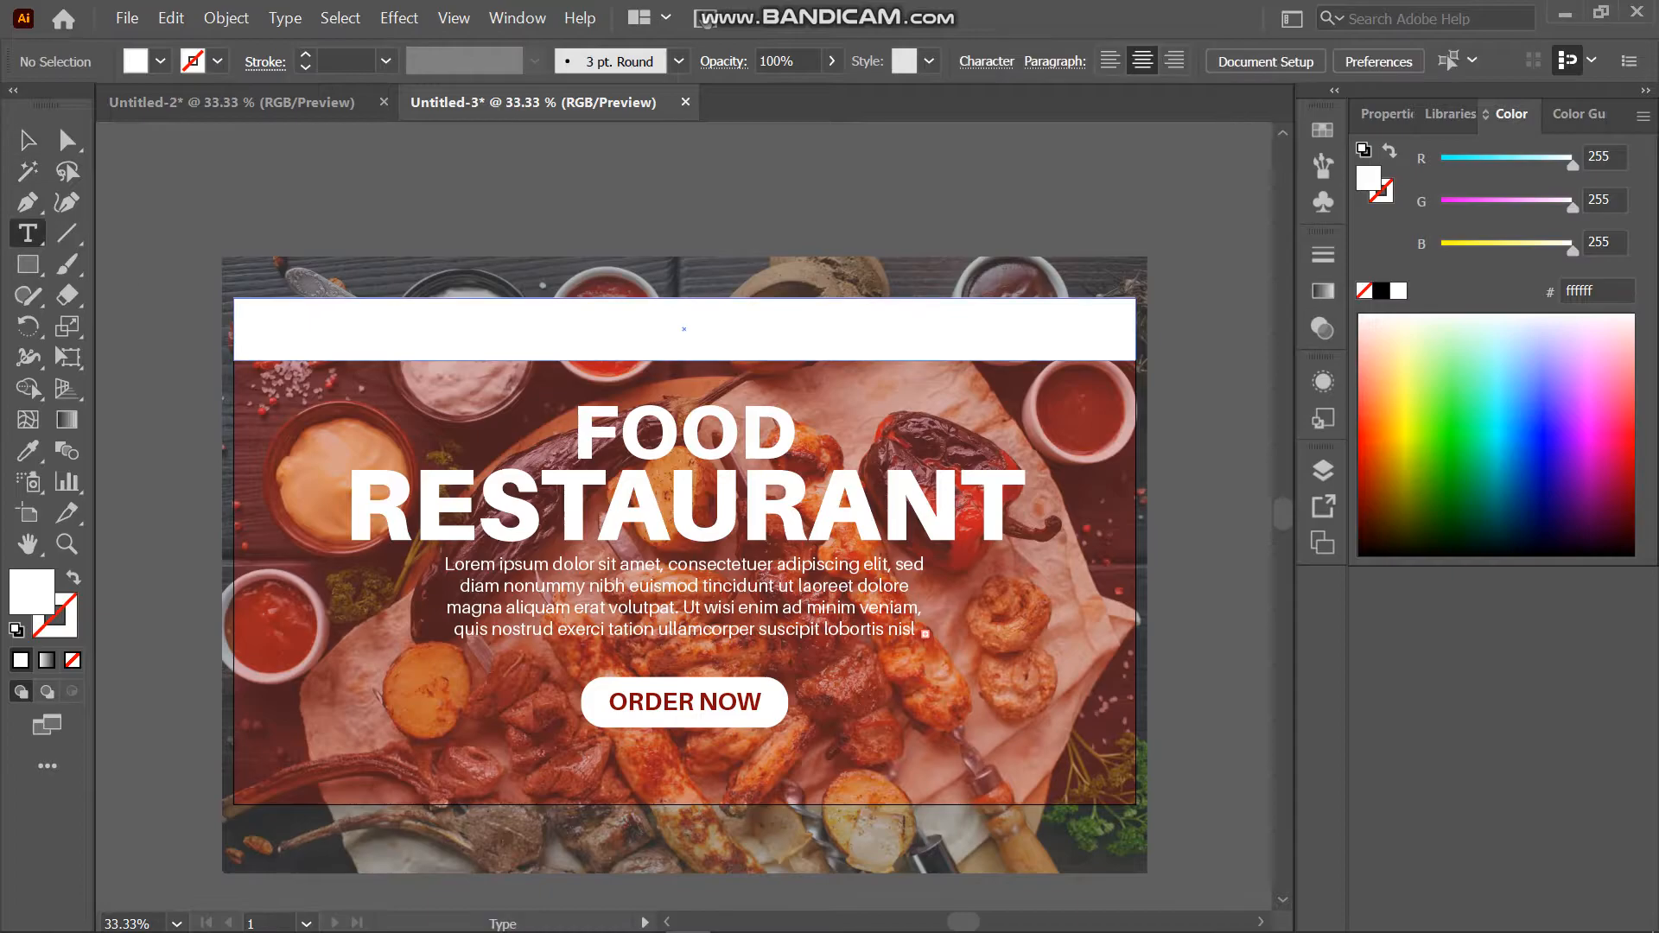
{"action": "left_click", "coordinate": [671, 333]}
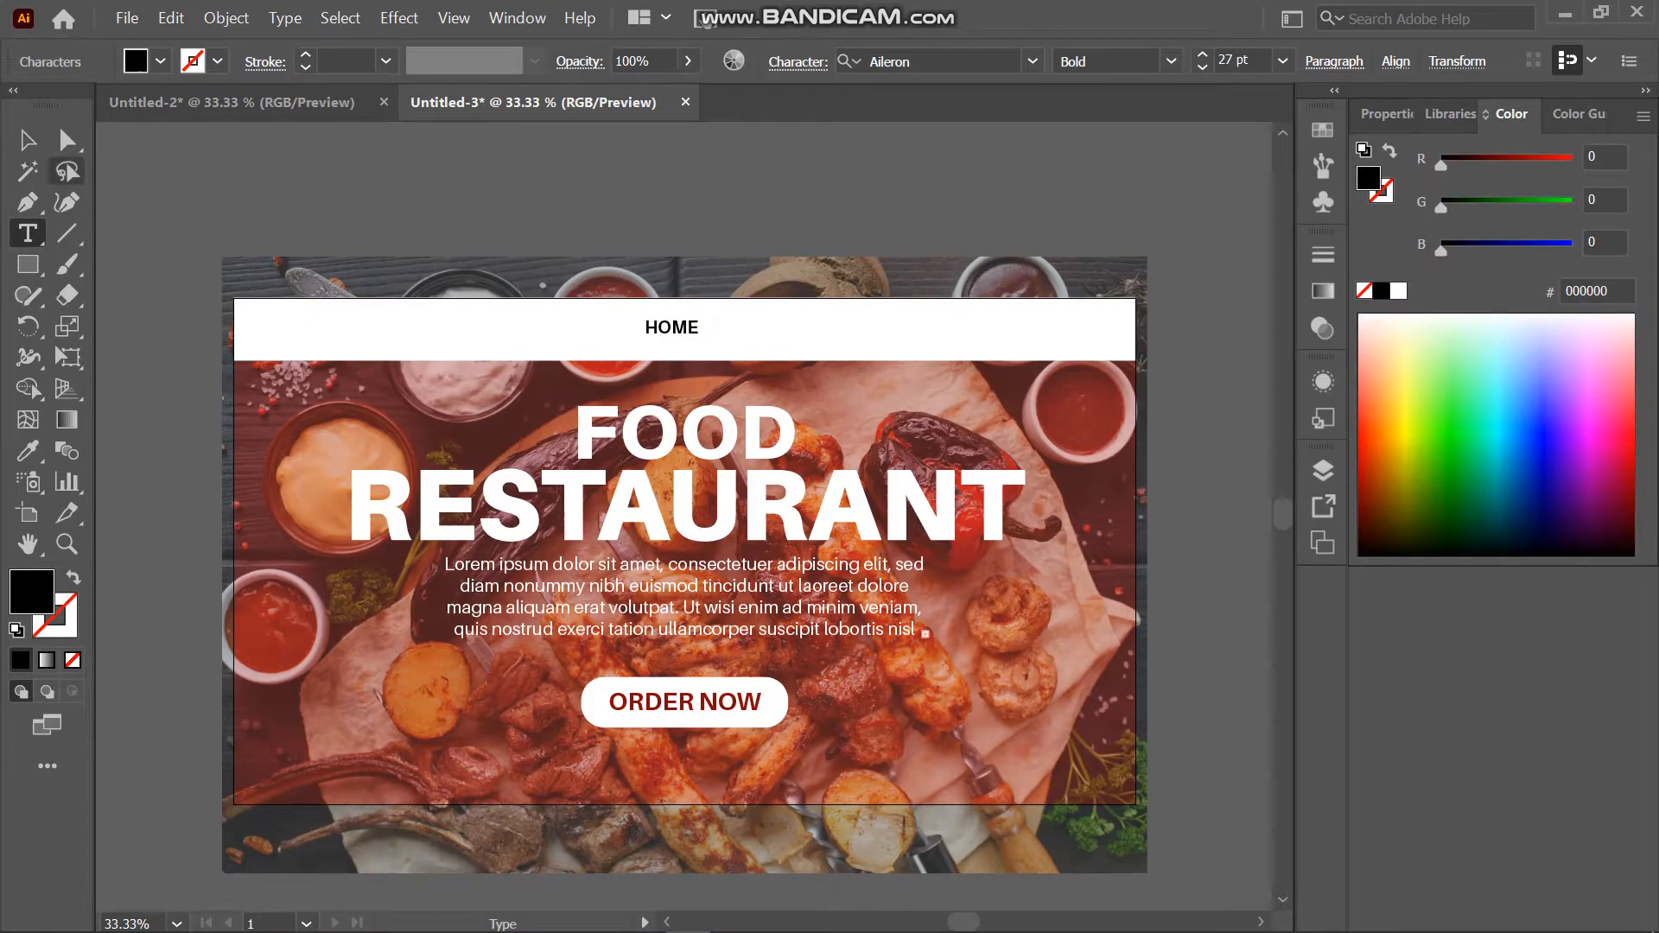
{"action": "key", "text": "Escape"}
{"action": "left_click", "coordinate": [671, 335]}
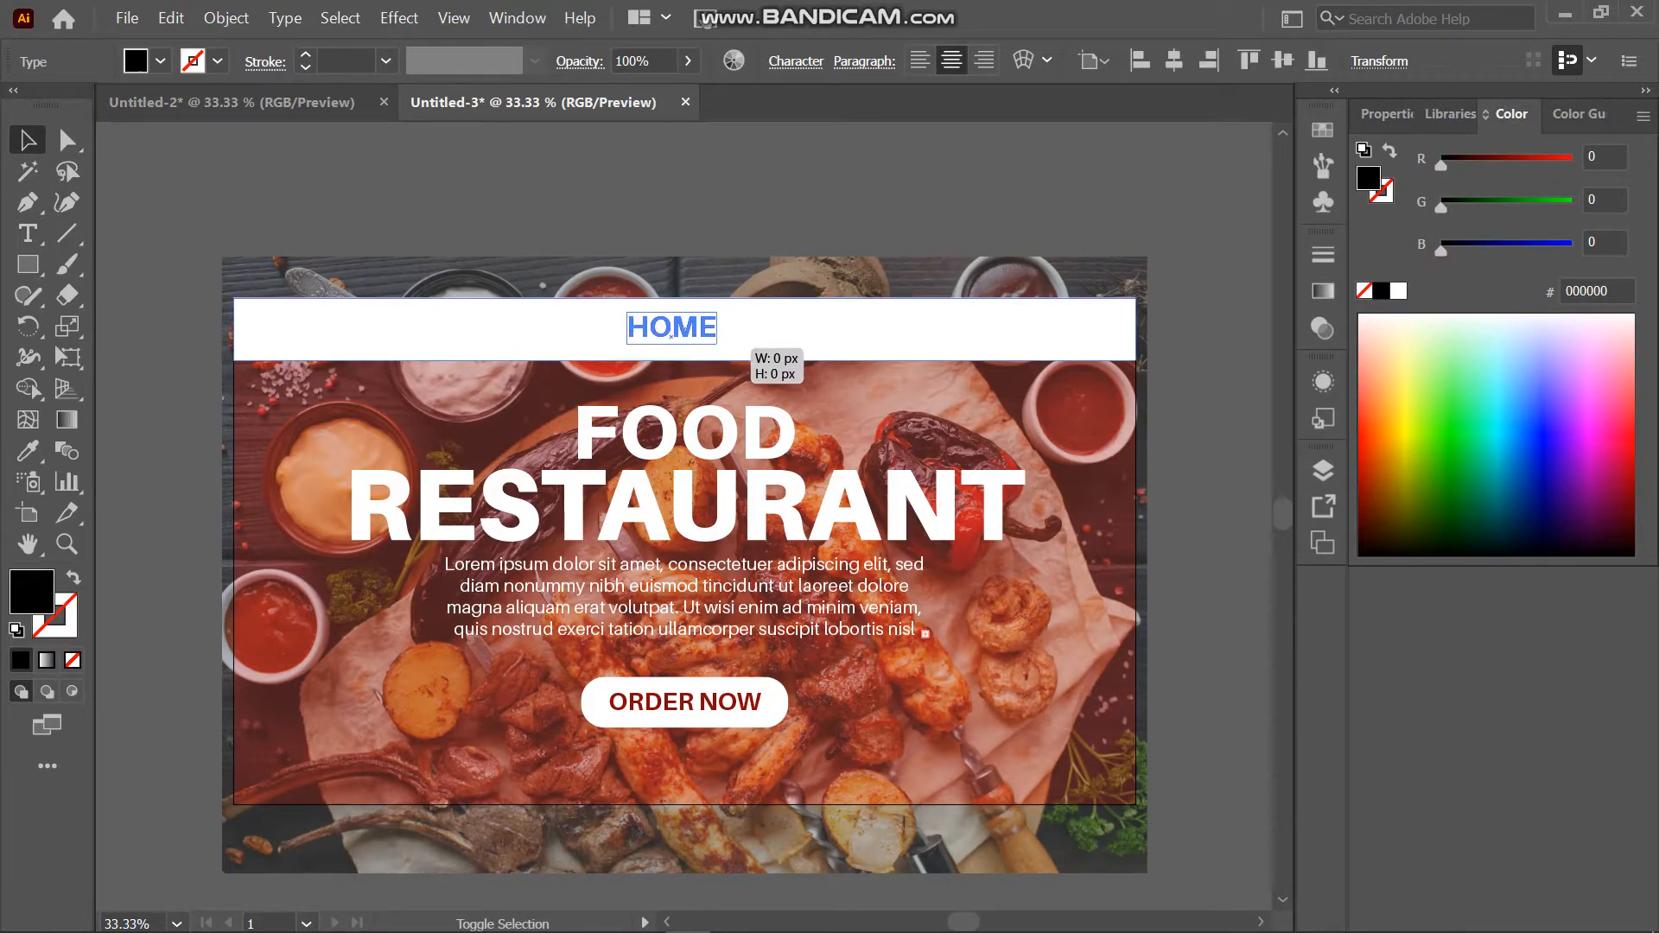
{"action": "left_click_drag", "start_coordinate": [672, 335], "coordinate": [735, 343]}
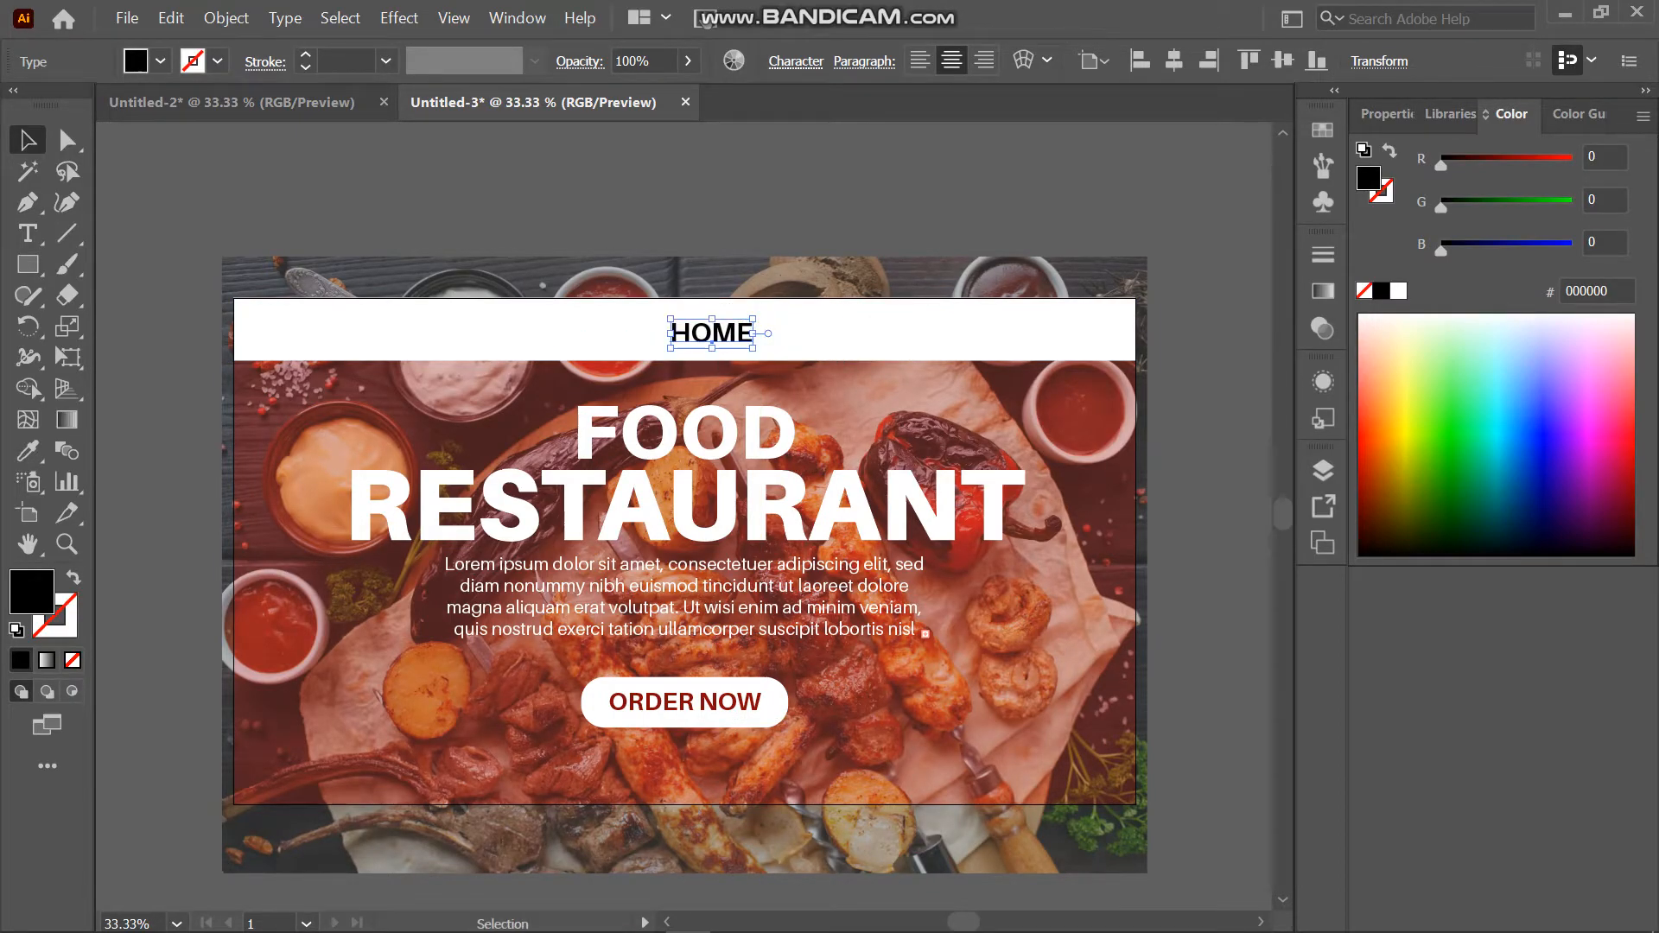
- Set the HOME text in Regular weight and reduce the header bar's height to about 86 px
{"action": "left_click", "coordinate": [797, 61]}
{"action": "left_click", "coordinate": [715, 140]}
{"action": "left_click", "coordinate": [683, 222]}
{"action": "key", "text": "Escape"}
{"action": "left_click_drag", "start_coordinate": [730, 334], "coordinate": [685, 354]}
{"action": "left_click", "coordinate": [702, 351]}
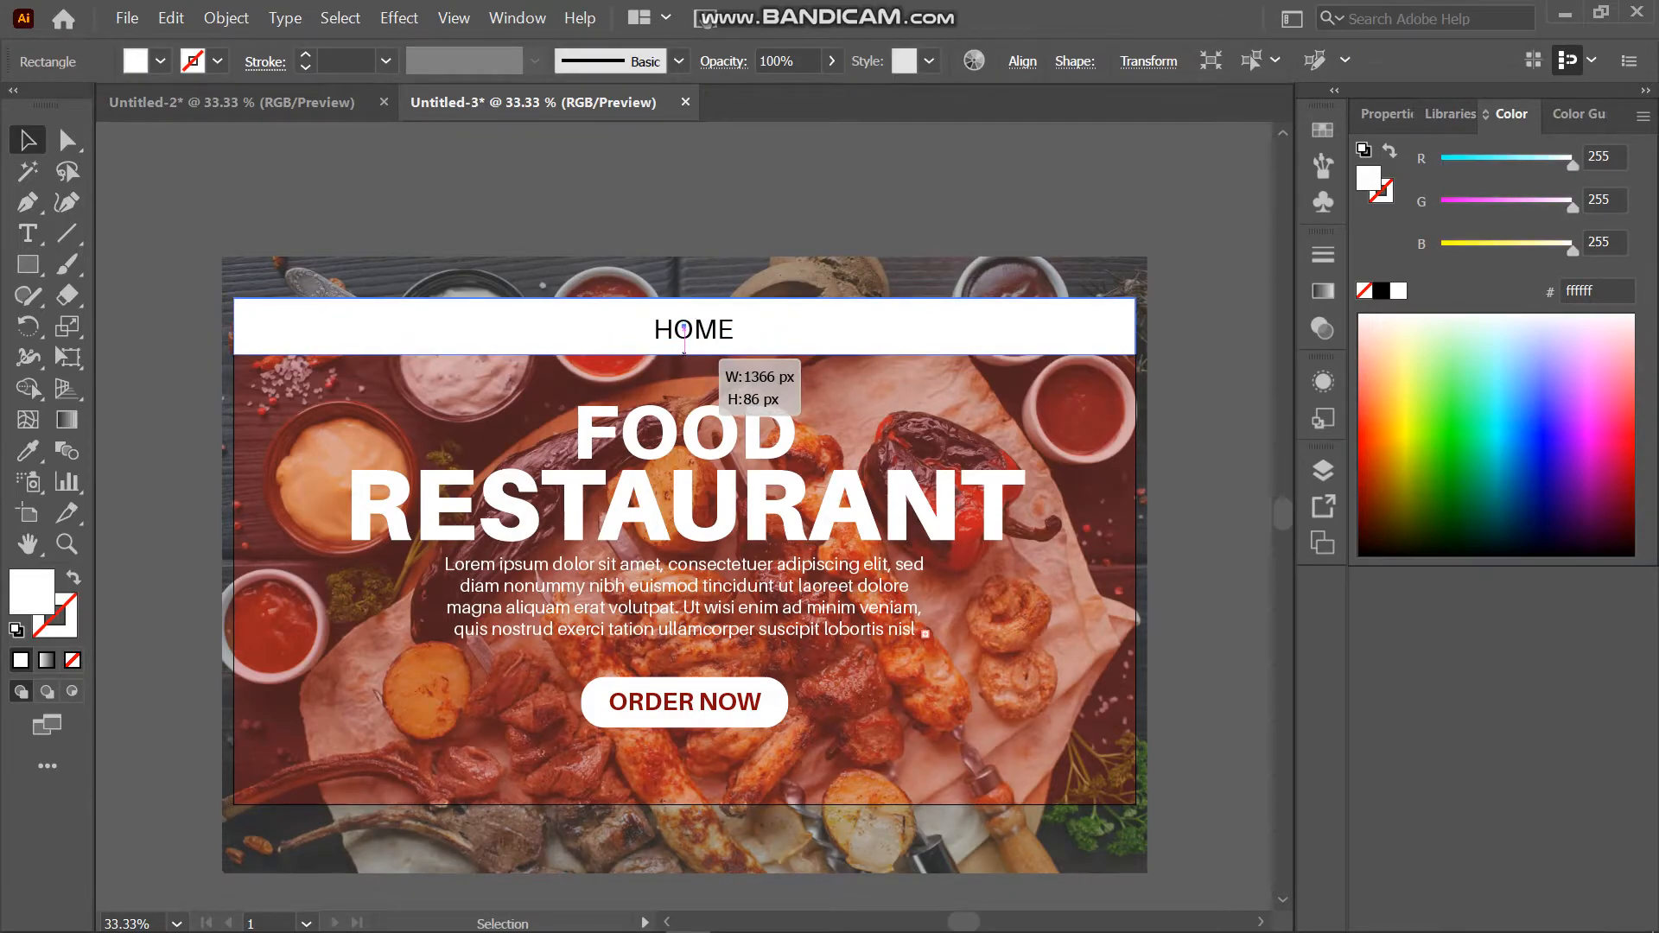
- Try to align the HOME text and the header bar to a common vertical centre
{"action": "left_click", "coordinate": [692, 331]}
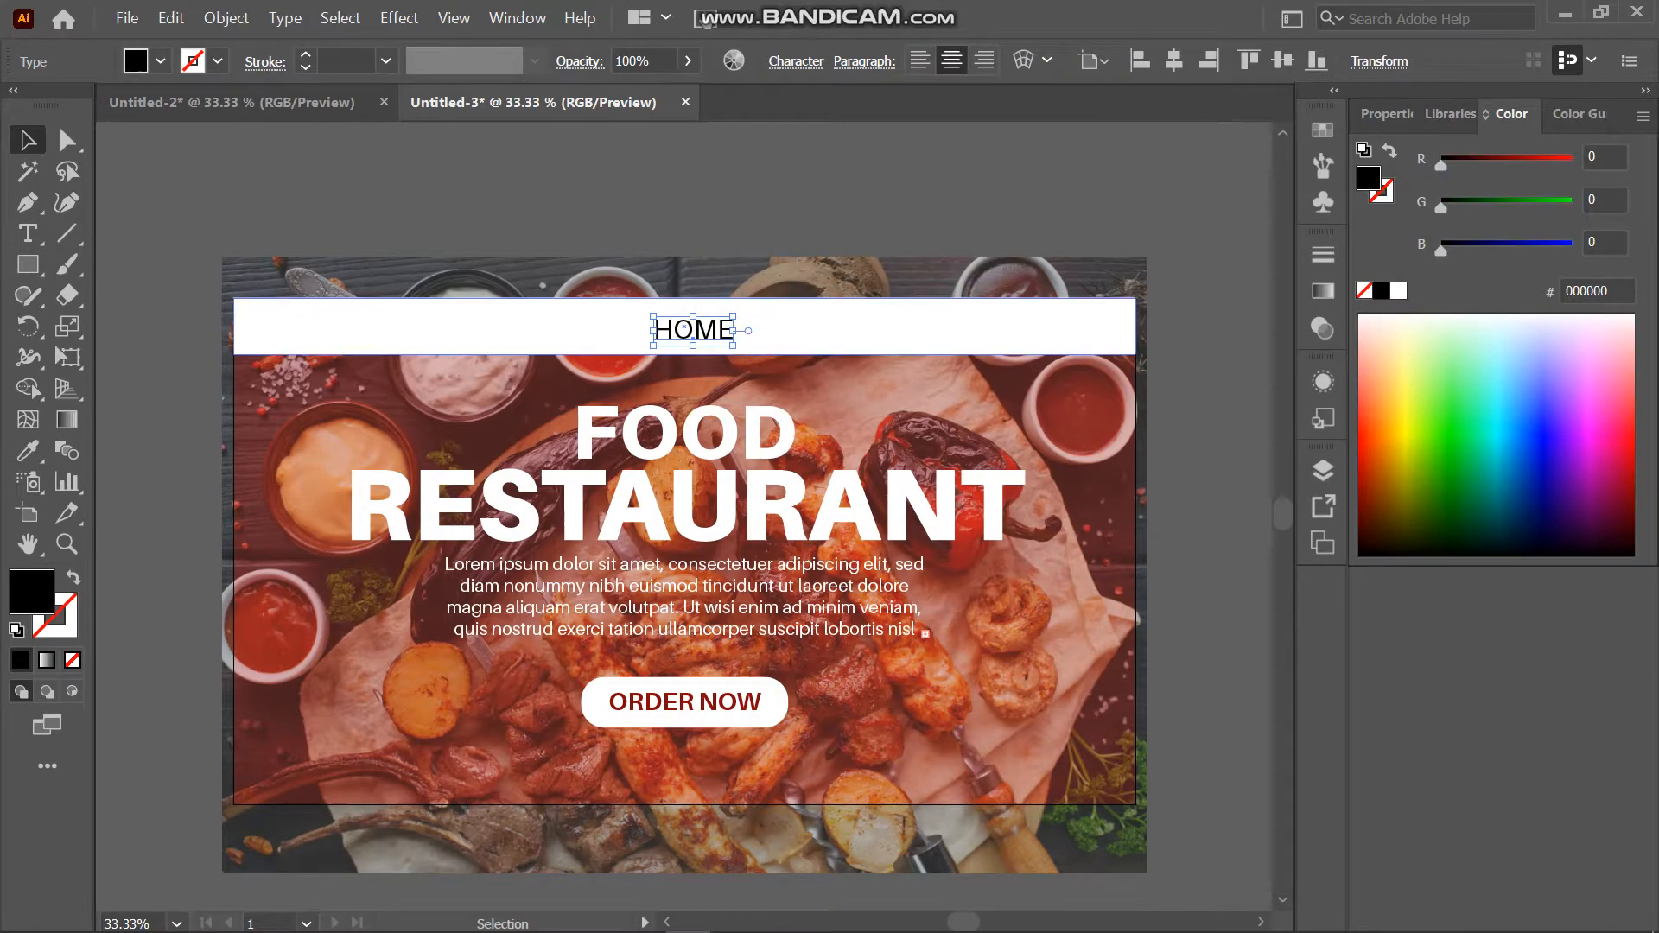
{"action": "left_click", "coordinate": [774, 330], "text": "shift"}
{"action": "left_click", "coordinate": [979, 59]}
{"action": "left_click", "coordinate": [864, 192]}
{"action": "key", "text": "ctrl+z"}
{"action": "key", "text": "ctrl+z"}
- Vertically centre the HOME text and the header bar on each other, aligning to the selection
{"action": "left_click", "coordinate": [864, 192]}
{"action": "left_click", "coordinate": [693, 330]}
{"action": "left_click", "coordinate": [778, 330], "text": "shift"}
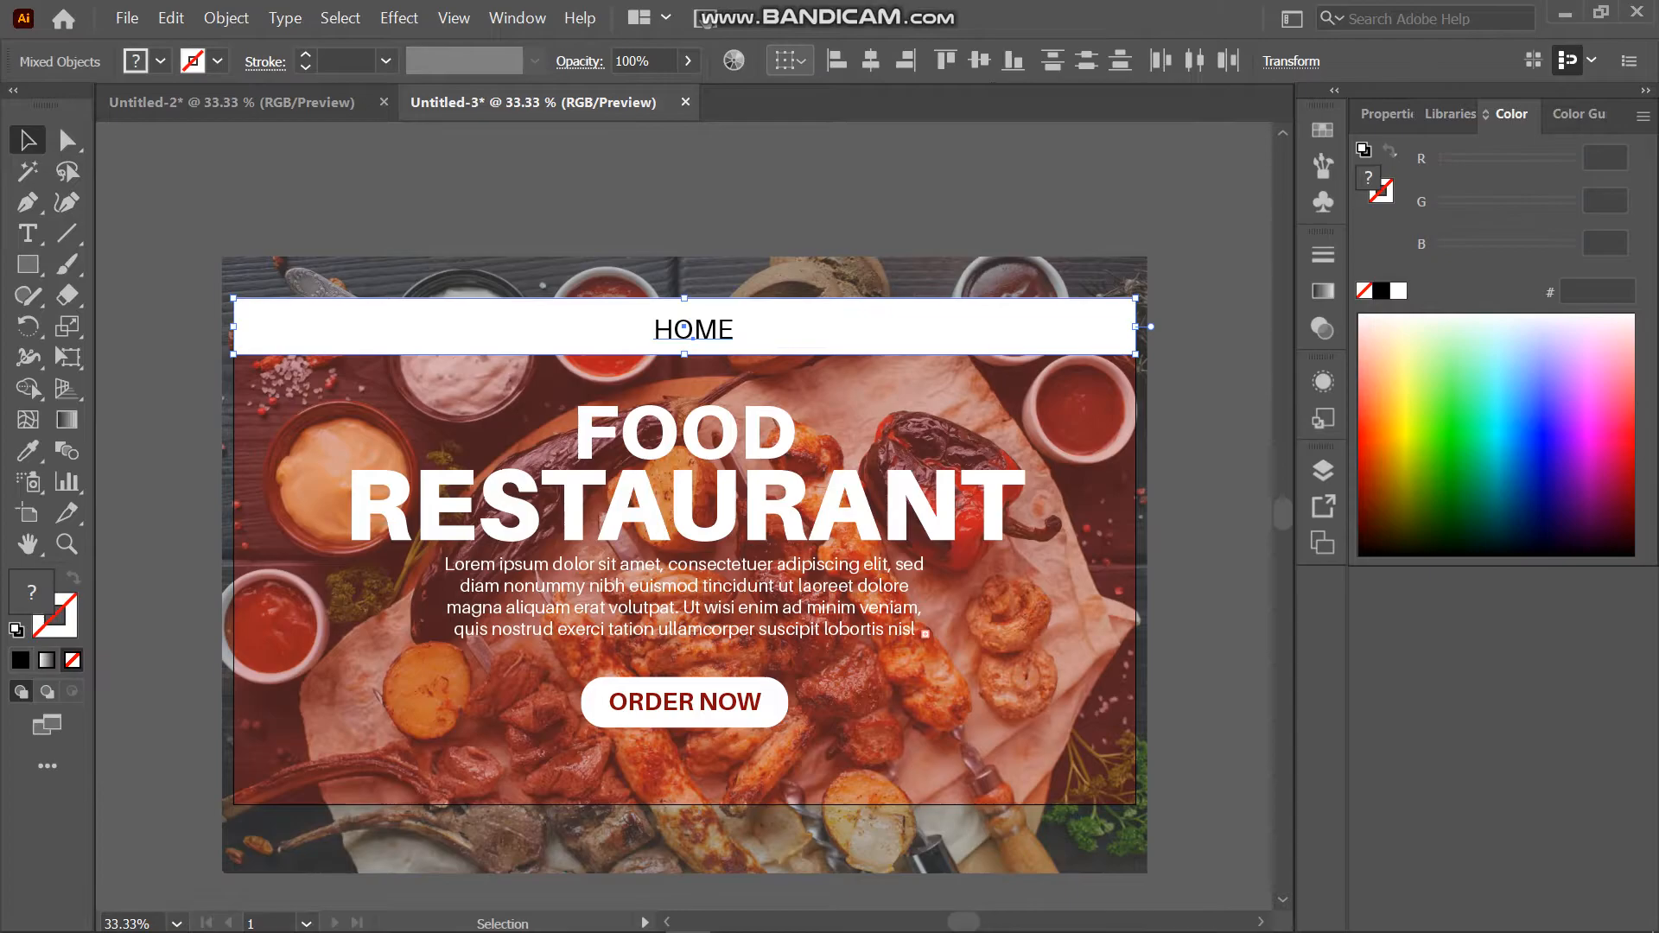
{"action": "left_click", "coordinate": [979, 59]}
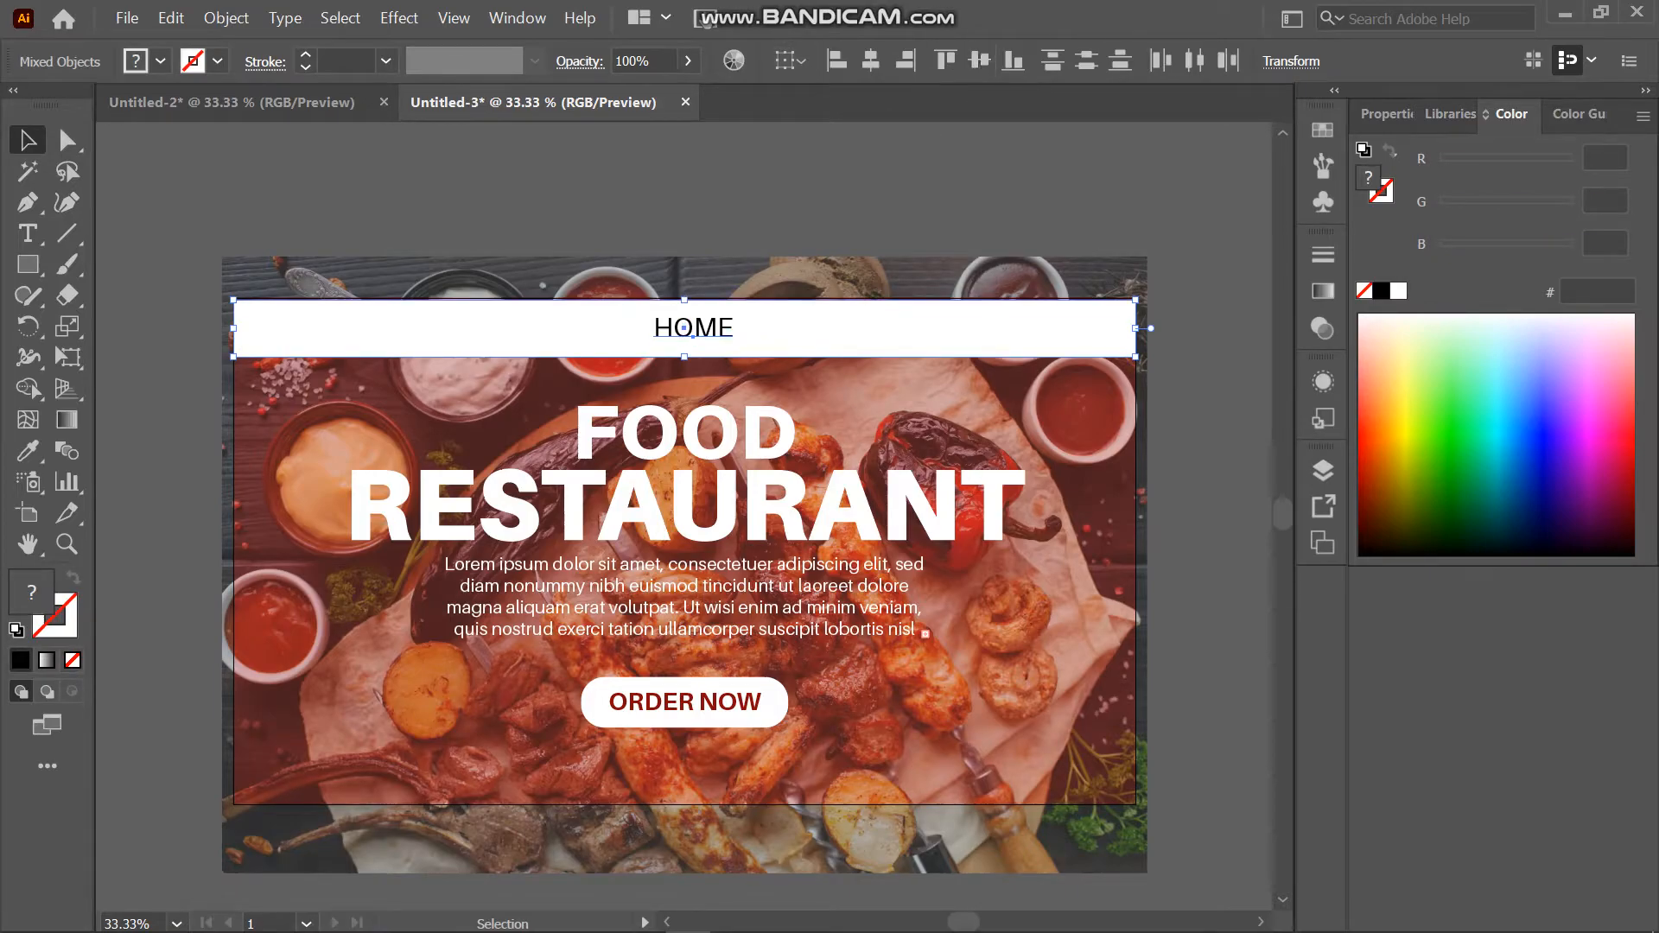
{"action": "left_click", "coordinate": [942, 192]}
- Try duplicating HOME into a row of four closely spaced menu labels, and undo the copies
{"action": "left_click_drag", "start_coordinate": [719, 328], "coordinate": [788, 335]}
{"action": "key", "text": "ctrl+d"}
{"action": "key", "text": "ctrl+d"}
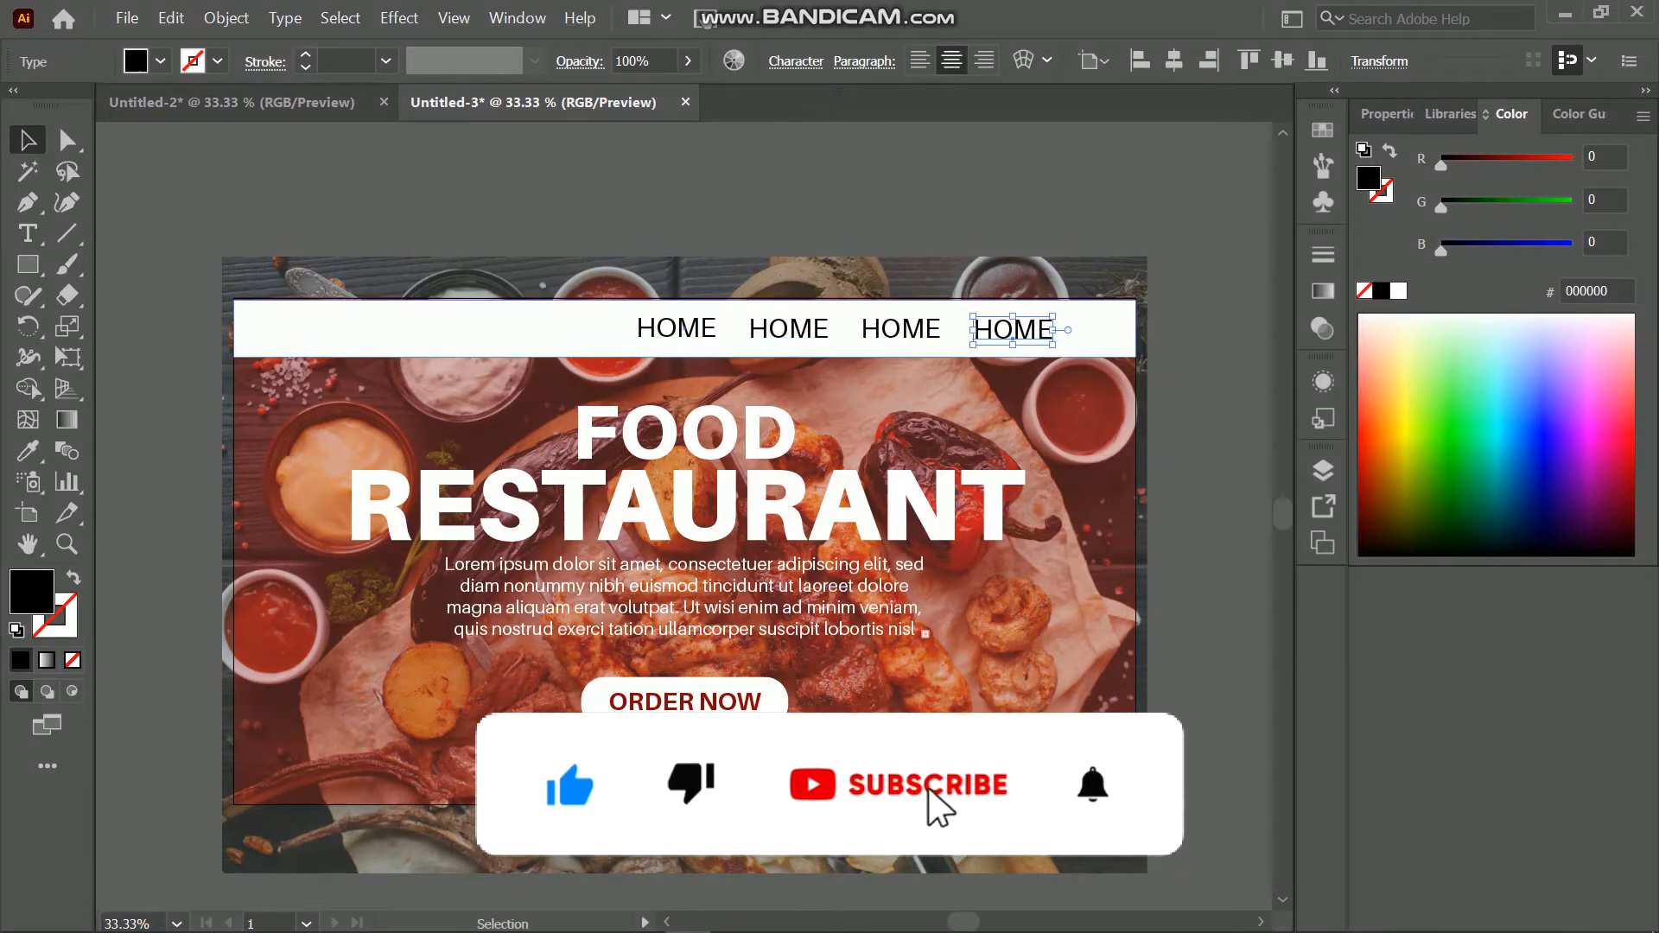
{"action": "key", "text": "ctrl+z"}
{"action": "key", "text": "ctrl+z"}
{"action": "key", "text": "ctrl+z"}
- Duplicate HOME along the header bar to form a row of four evenly and more widely spaced labels
{"action": "left_click_drag", "start_coordinate": [706, 331], "coordinate": [910, 336]}
{"action": "key", "text": "ctrl+z"}
{"action": "left_click_drag", "start_coordinate": [808, 336], "coordinate": [941, 336]}
{"action": "key", "text": "ctrl+d"}
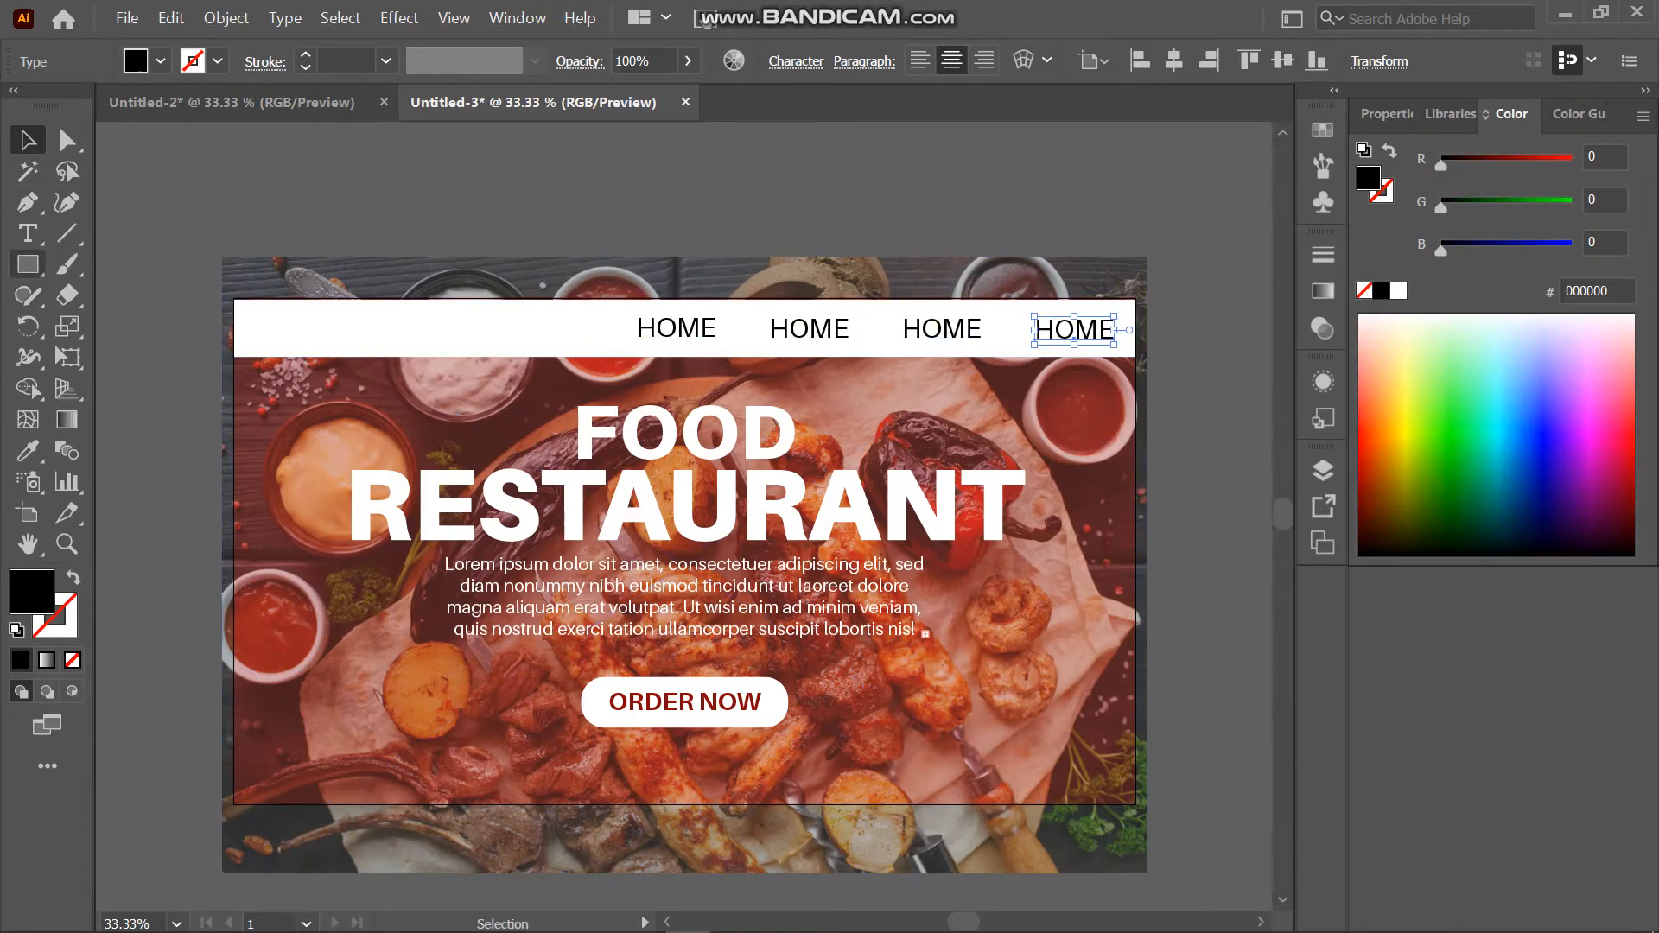
{"action": "left_click", "coordinate": [518, 199]}
- Change the wording of the four menu labels to Home, About, Services and Contact us
{"action": "left_click", "coordinate": [809, 334]}
{"action": "left_click", "coordinate": [27, 233]}
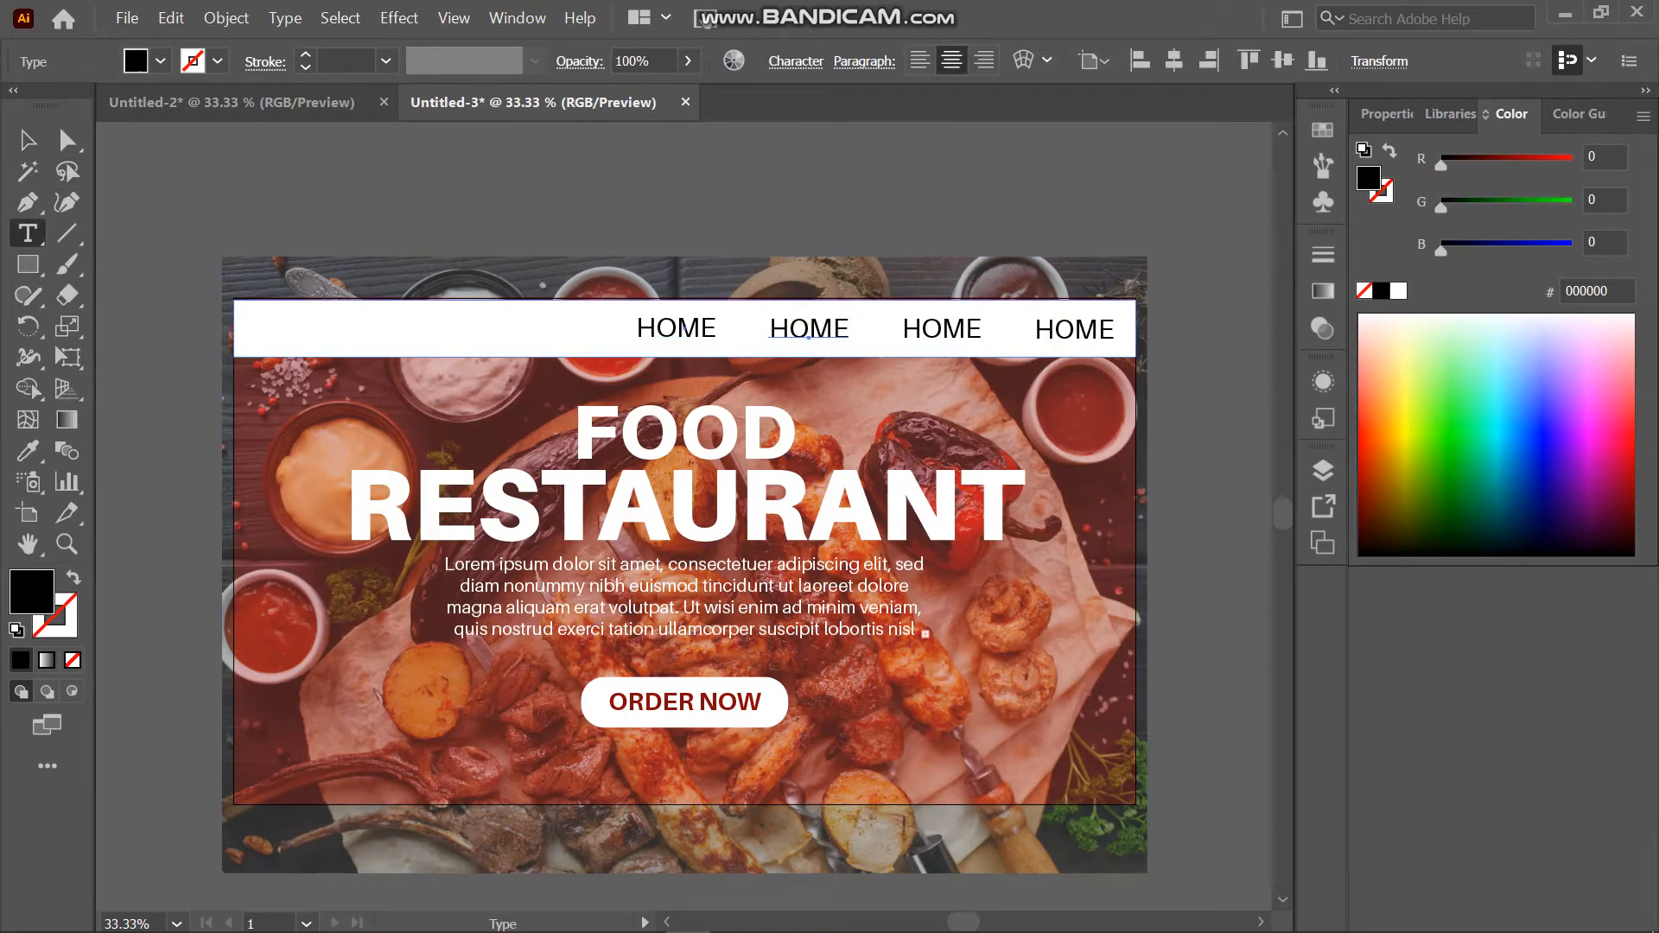
{"action": "left_click", "coordinate": [809, 332]}
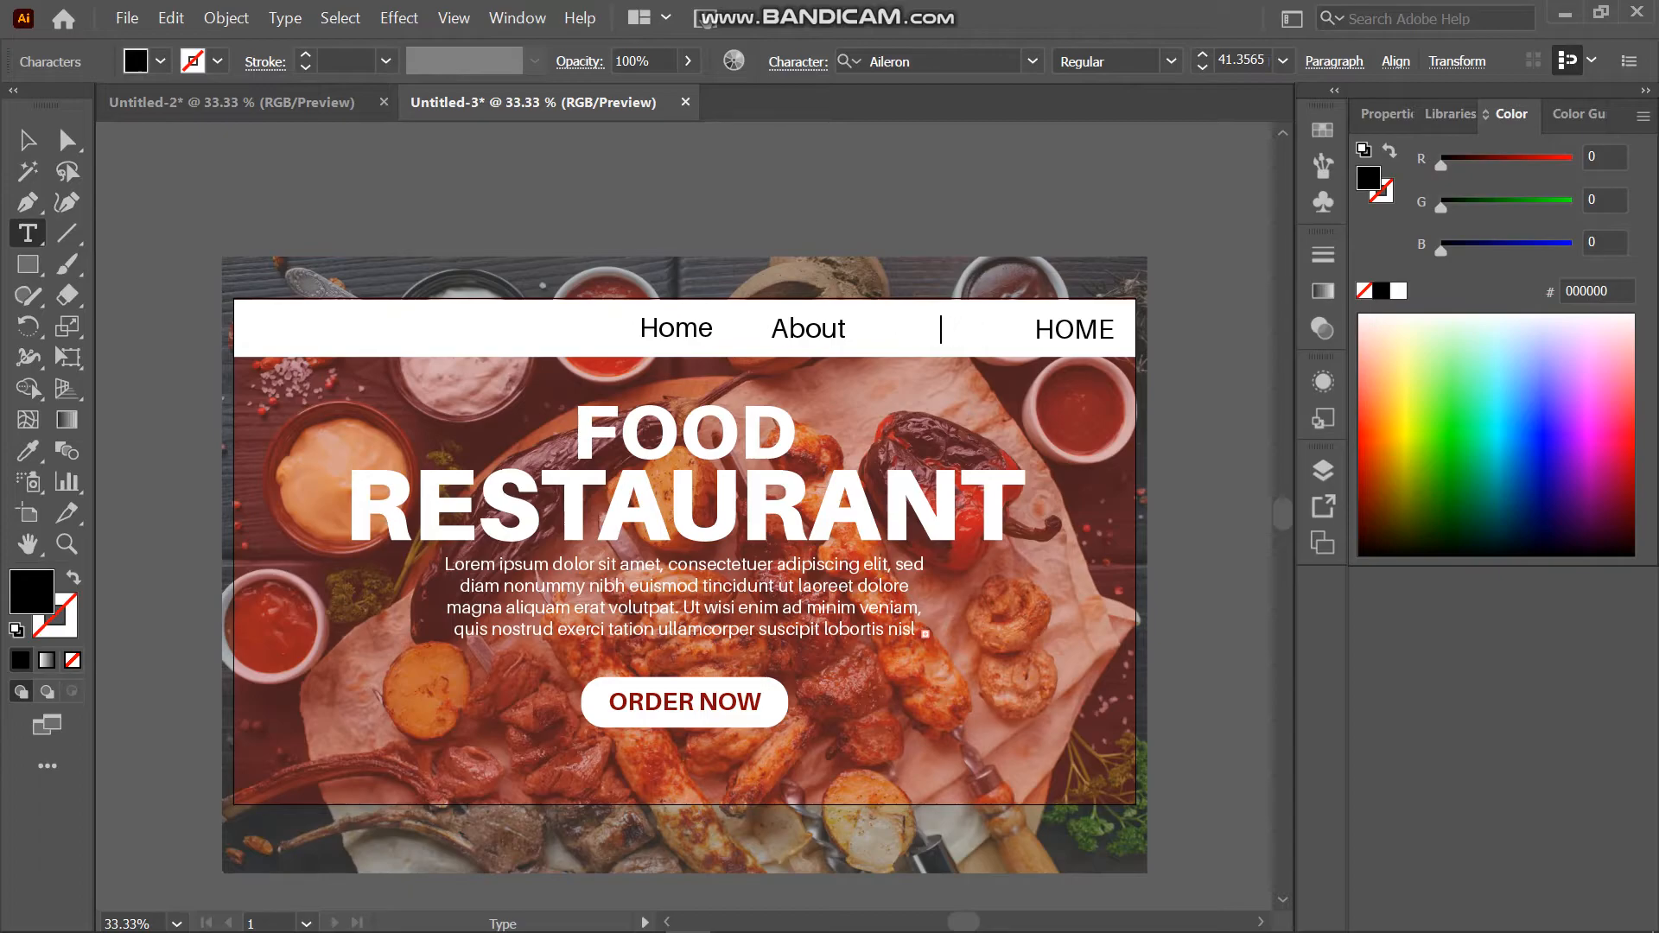
{"action": "key", "text": "BackSpace"}
{"action": "key", "text": "BackSpace"}
{"action": "type", "text": "ontact us"}
{"action": "key", "text": "Escape"}
- Shift all four menu labels left so Contact us fits inside the header bar
{"action": "left_click", "coordinate": [676, 328], "text": "shift"}
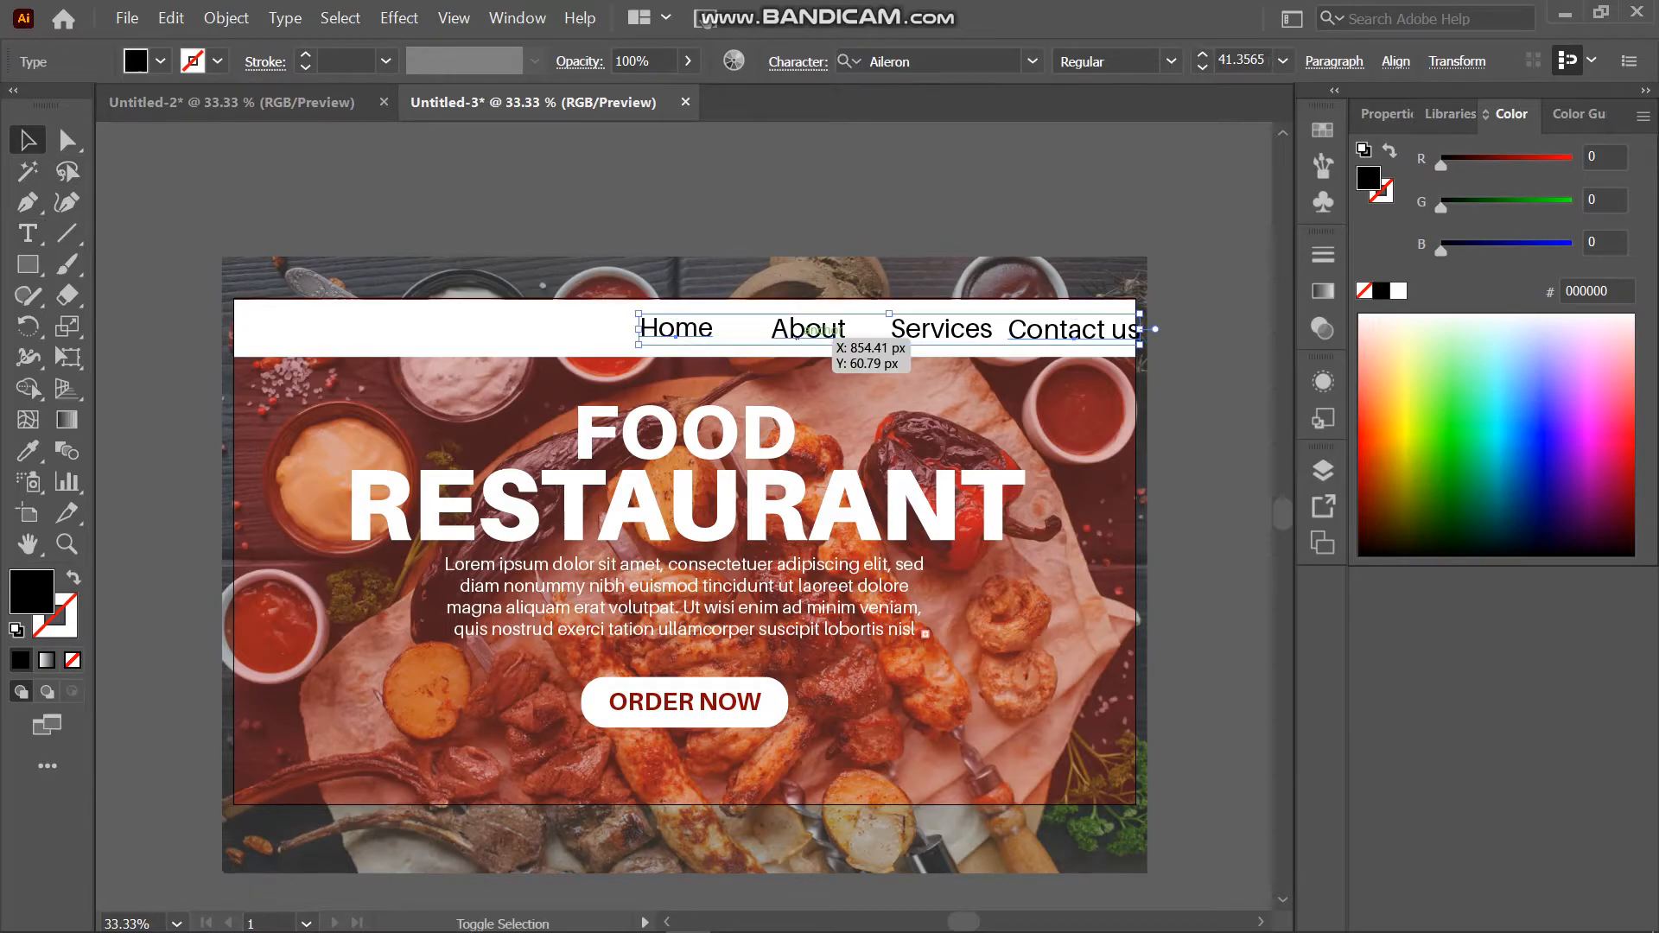
{"action": "left_click_drag", "start_coordinate": [942, 325], "coordinate": [904, 327]}
{"action": "left_click", "coordinate": [917, 207]}
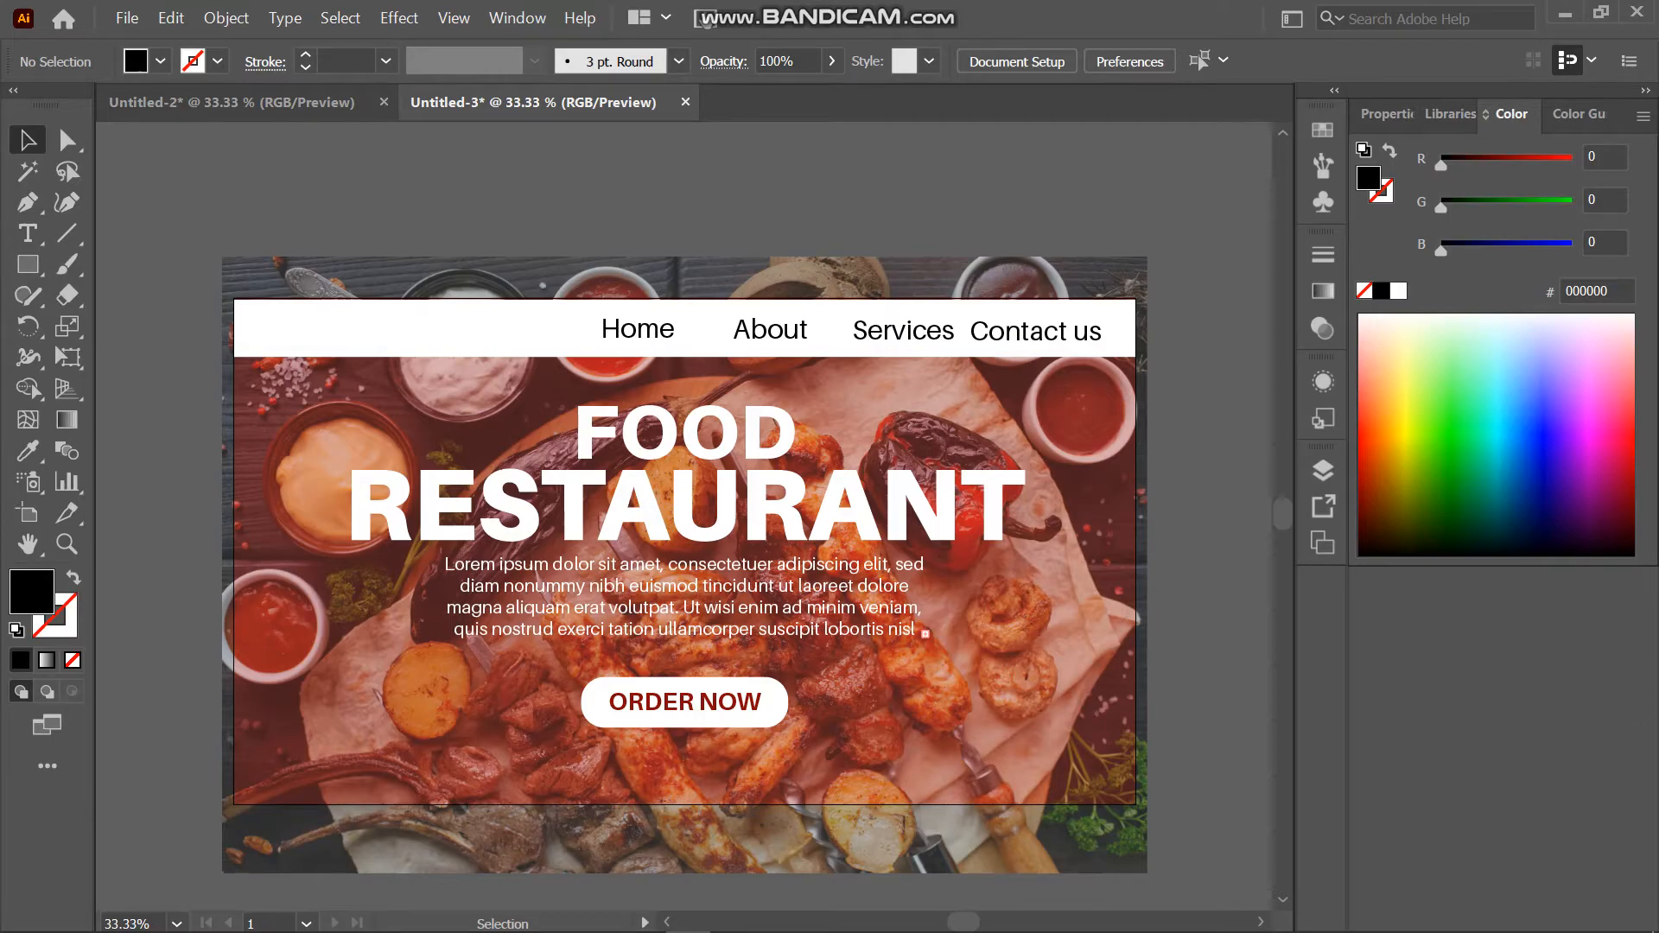
- Group the four menu labels and move the group slightly right within the header bar
{"action": "left_click", "coordinate": [1037, 331]}
{"action": "left_click", "coordinate": [903, 331], "text": "shift"}
{"action": "left_click", "coordinate": [748, 331], "text": "shift"}
{"action": "left_click", "coordinate": [650, 327], "text": "shift"}
{"action": "key", "text": "ctrl+g"}
{"action": "left_click_drag", "start_coordinate": [756, 329], "coordinate": [777, 331]}
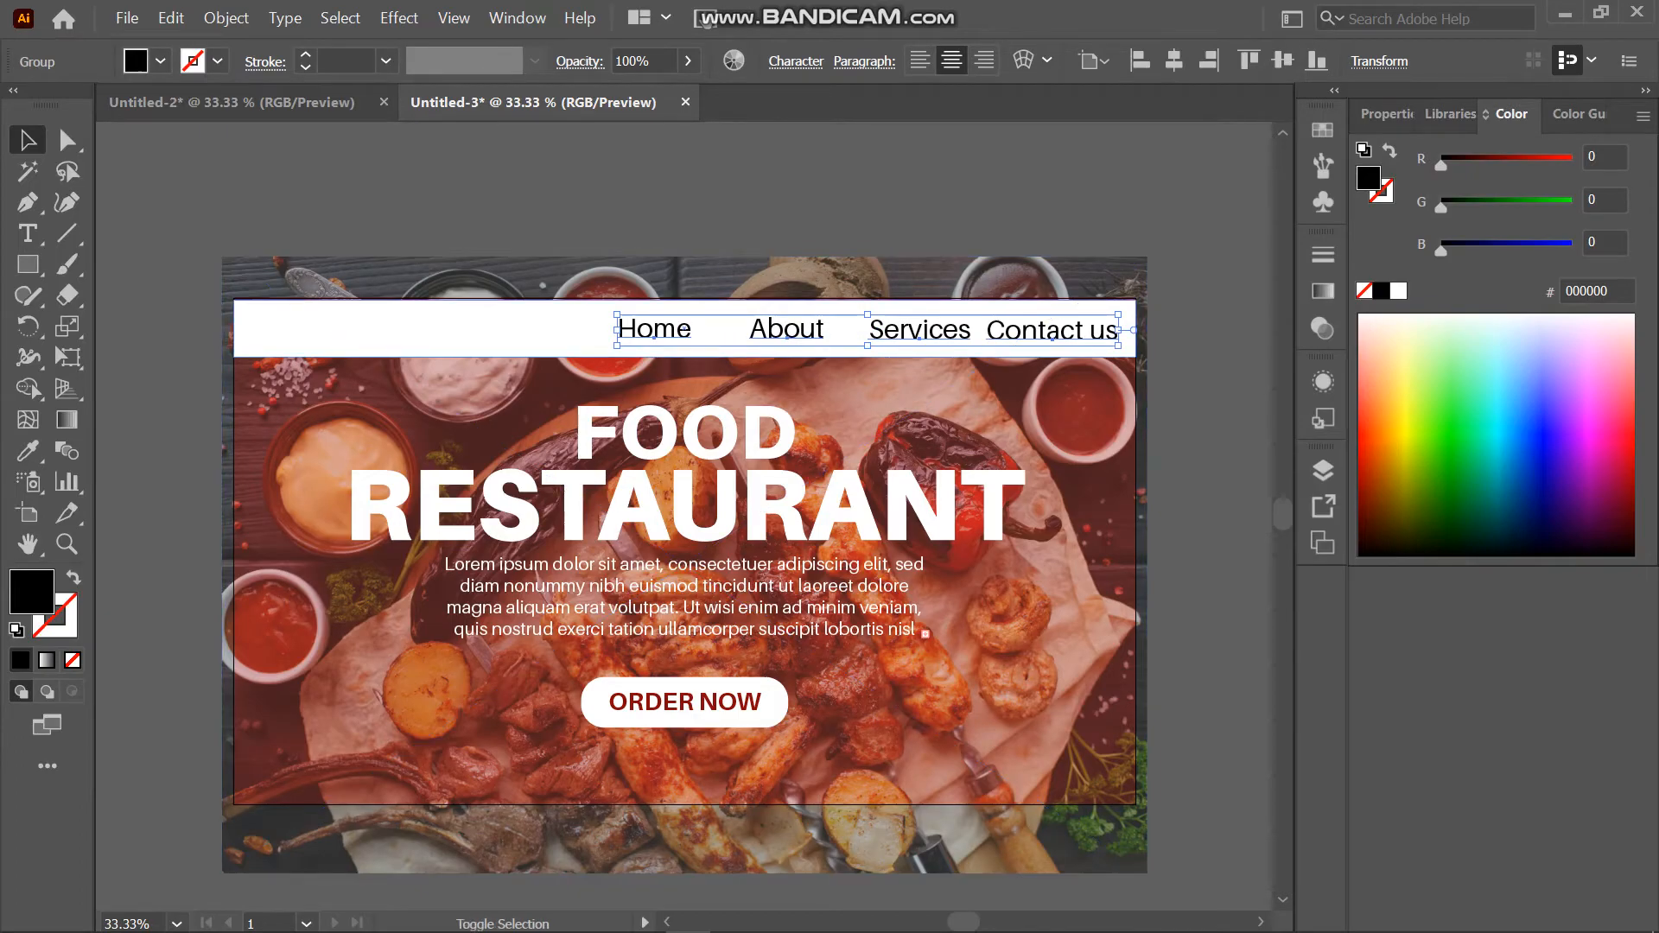
{"action": "key", "text": "ctrl+shift+a"}
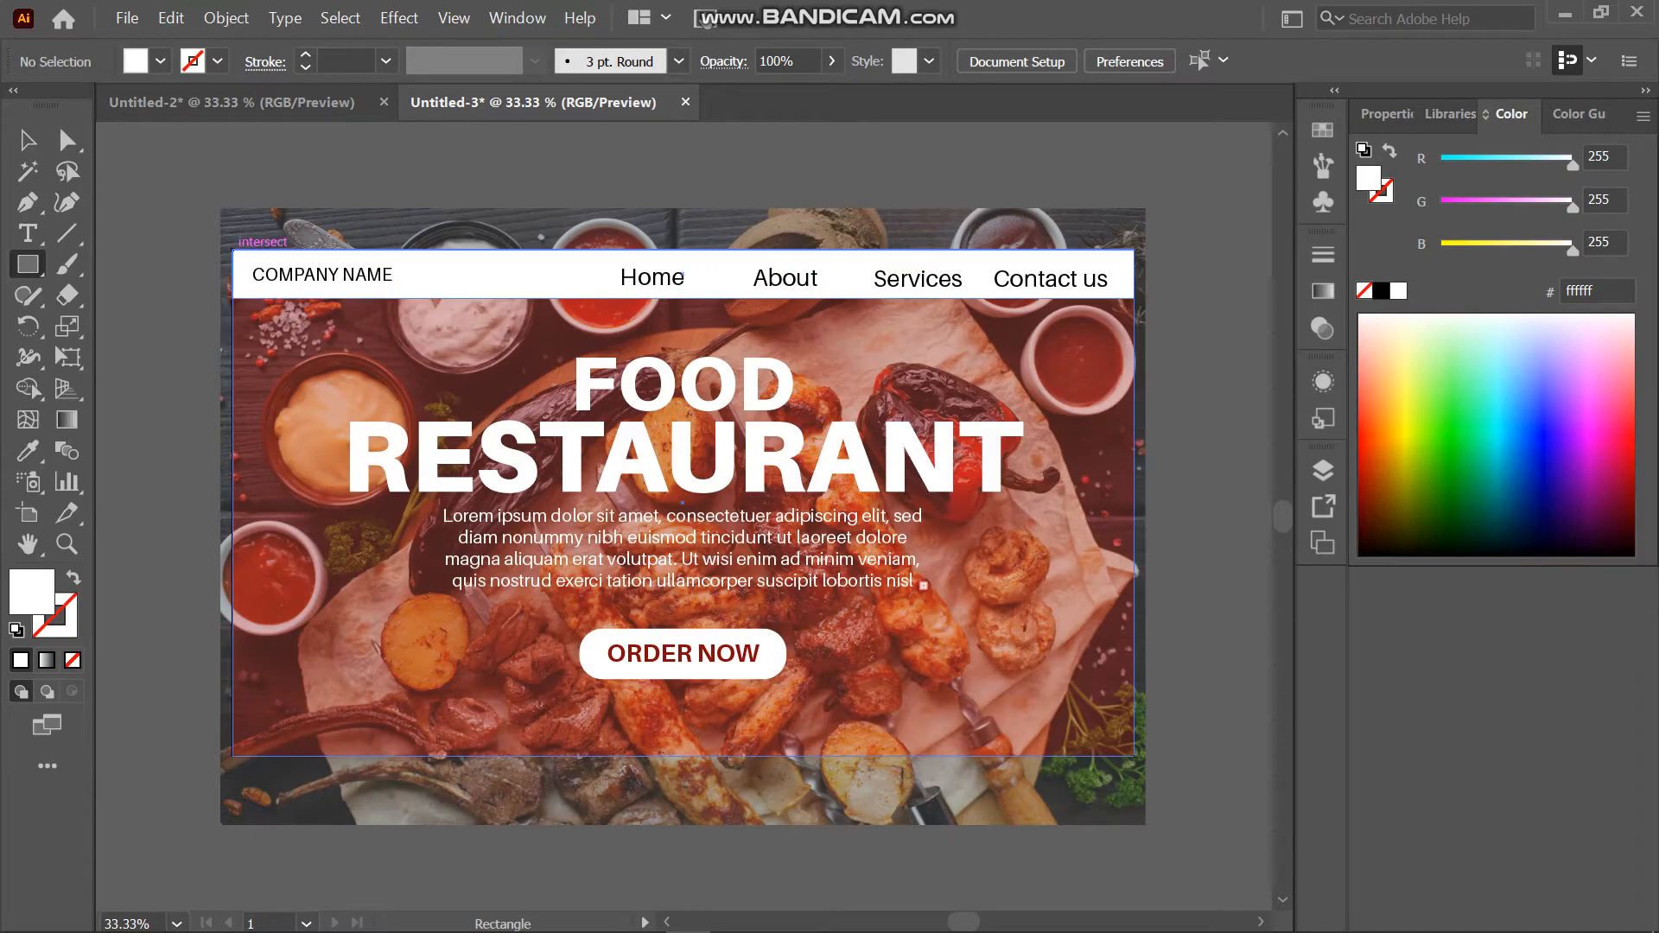
- Draw a white rectangle covering the whole artboard and use it as a clipping mask for all the artwork
{"action": "left_click_drag", "start_coordinate": [232, 250], "coordinate": [1135, 757]}
{"action": "key", "text": "v"}
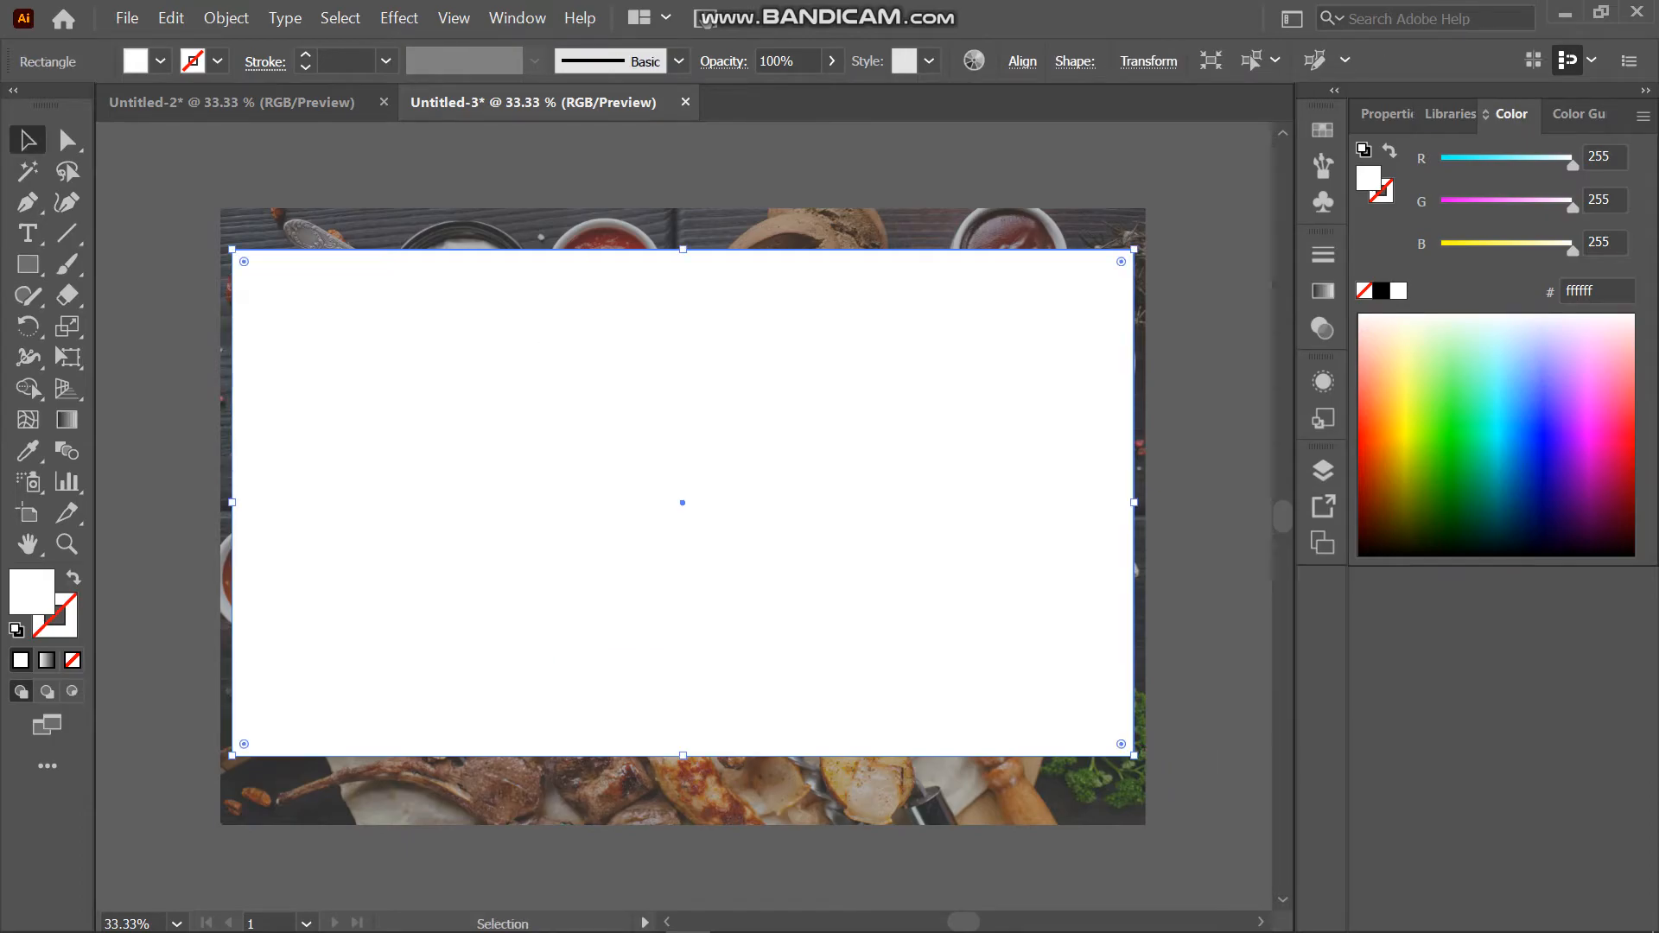
{"action": "key", "text": "ctrl+a"}
{"action": "right_click", "coordinate": [660, 478]}
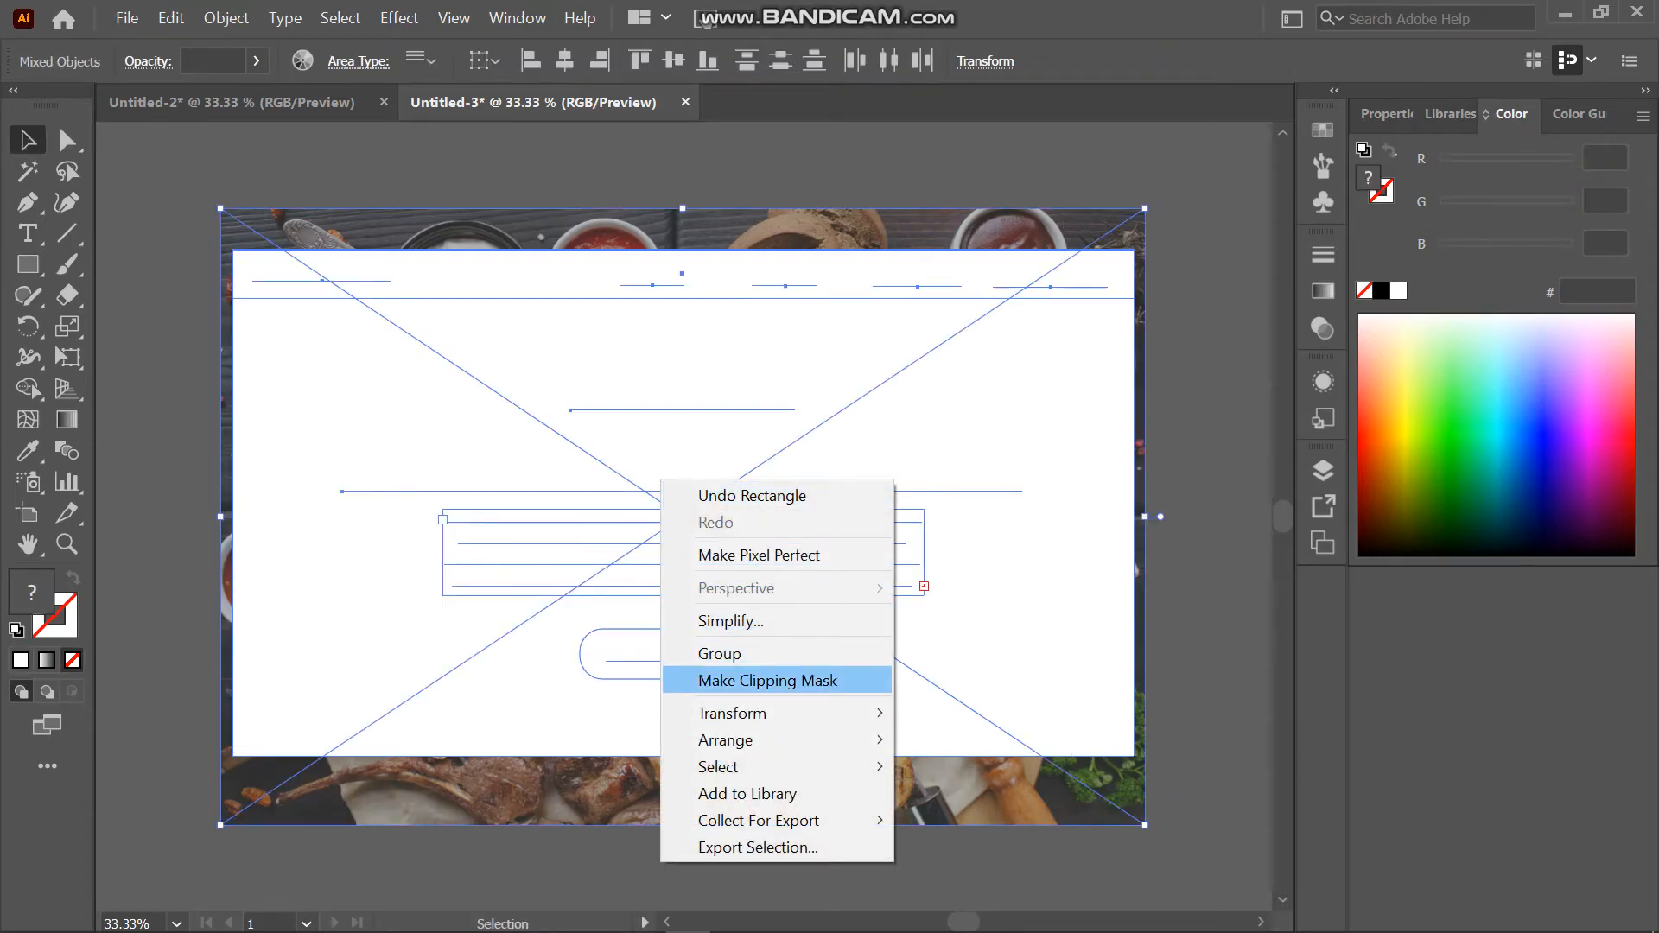
{"action": "left_click", "coordinate": [761, 678]}
{"action": "key", "text": "ctrl+shift+a"}
{"action": "key", "text": "ctrl+equal"}
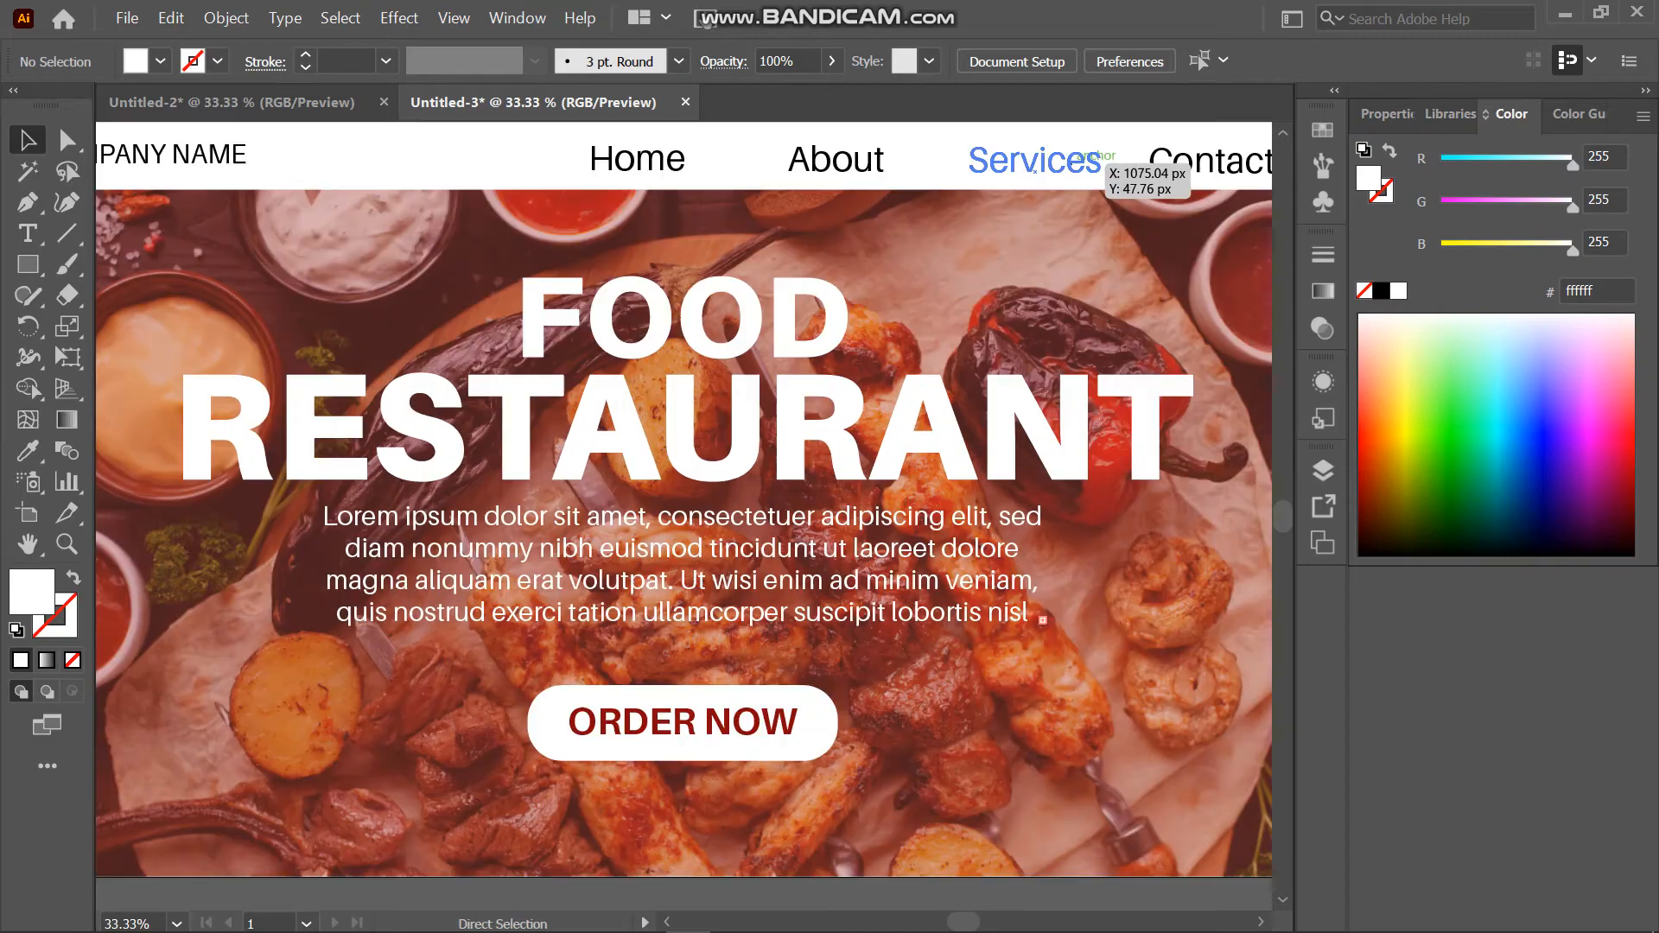
{"action": "key", "text": "ctrl+minus"}
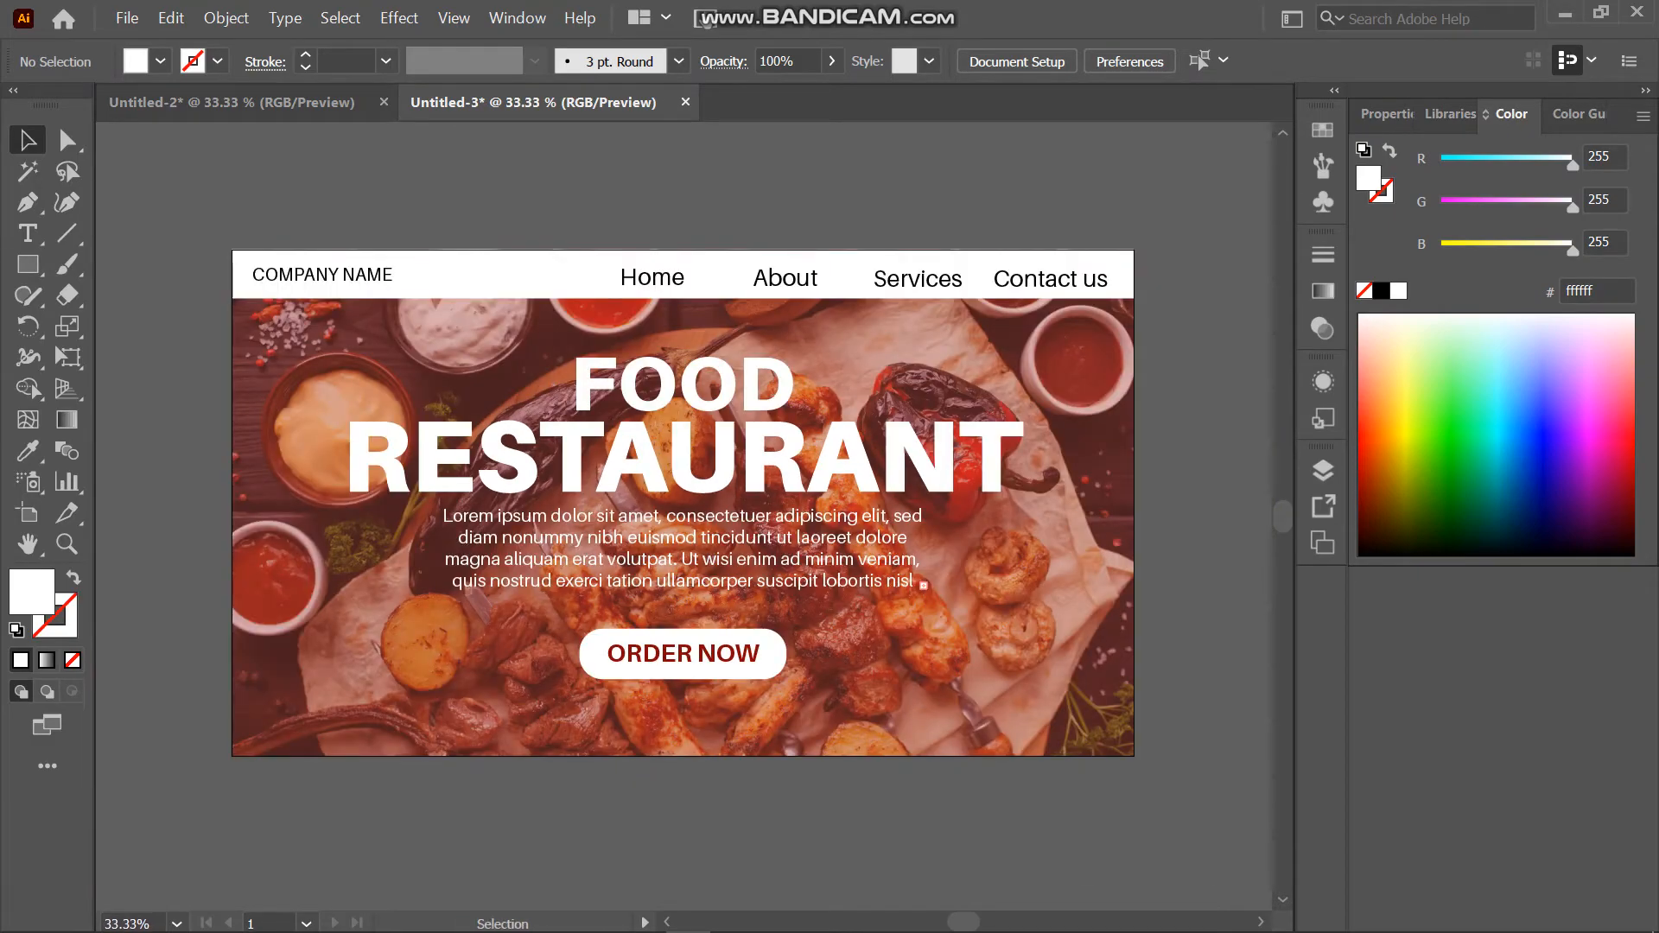